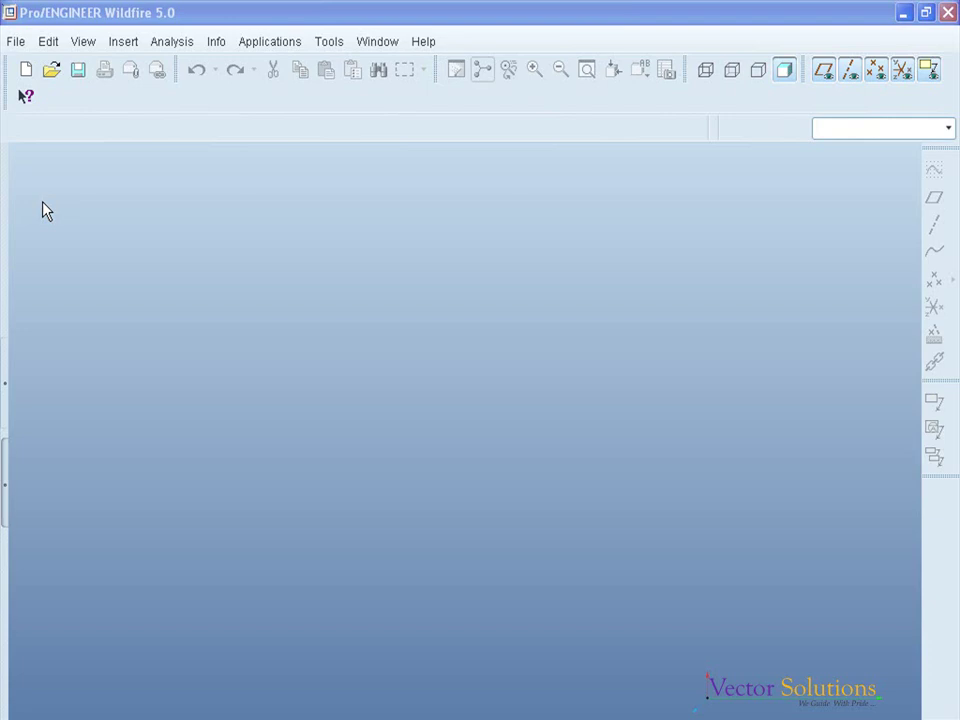
- Create a new assembly FOOT-STEP-BEARING from the mmns_asm_design template instead of the default template
left_click(26, 69)
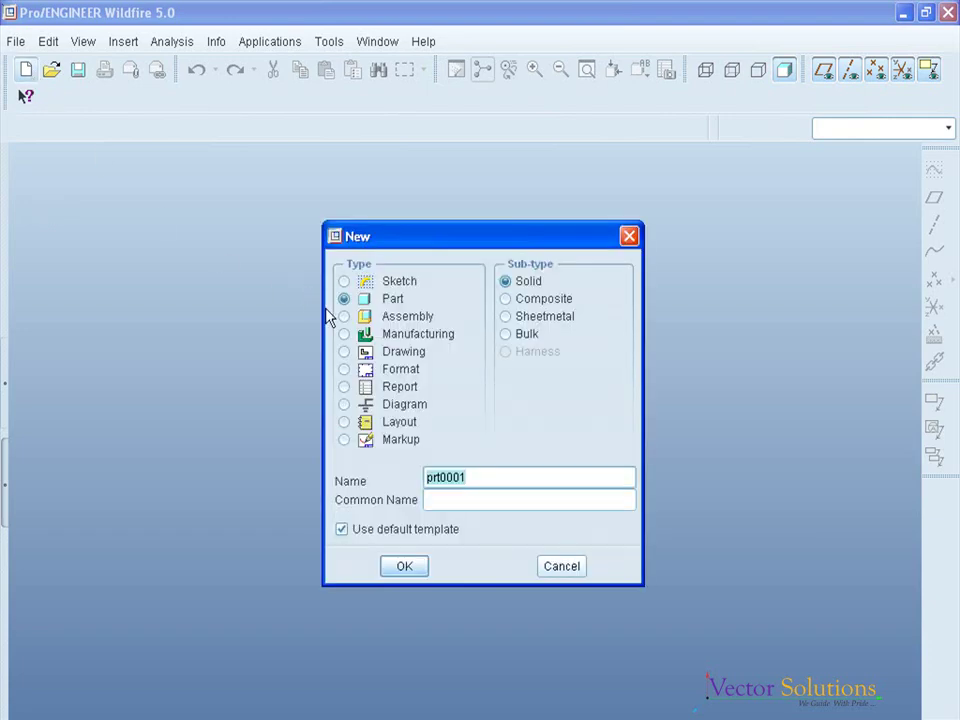
left_click(345, 317)
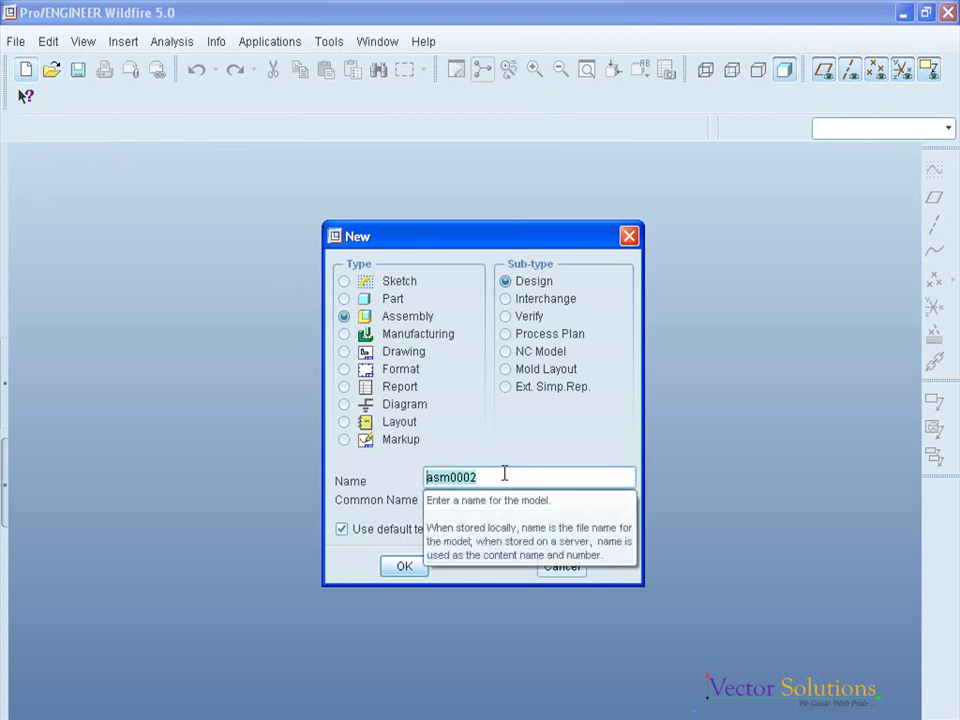
type("FOOT-STEP-BEARING")
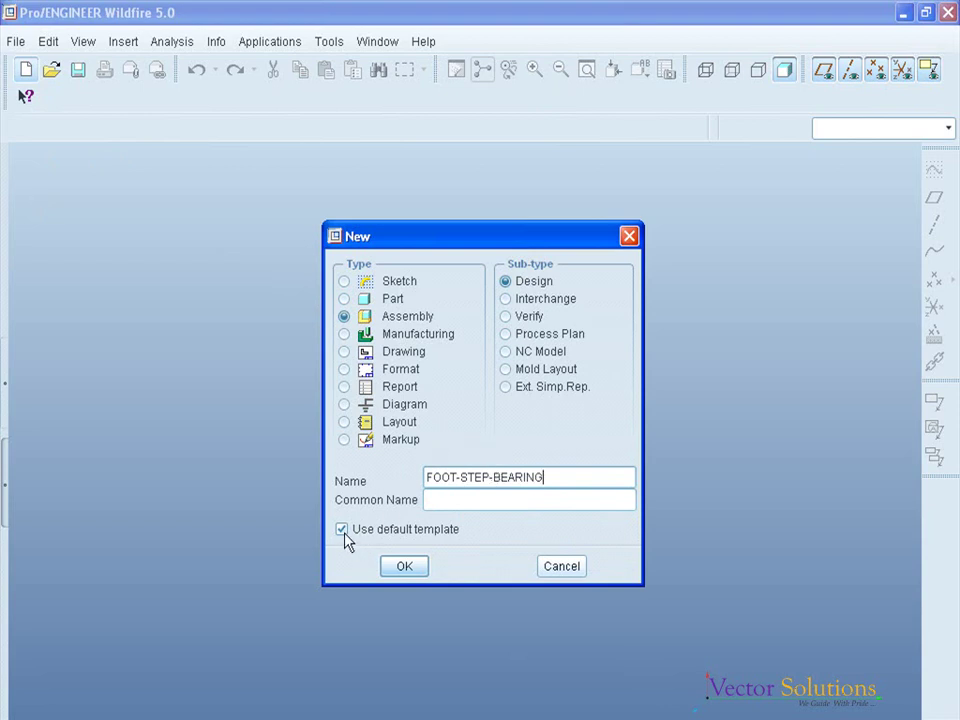
left_click(343, 532)
left_click(396, 571)
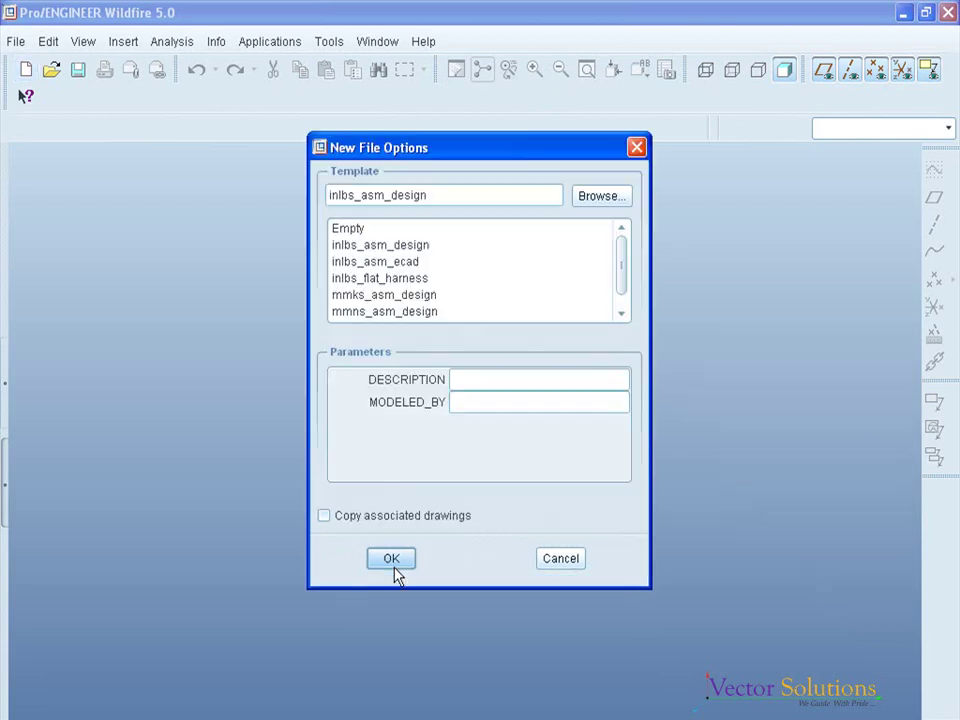
left_click(372, 312)
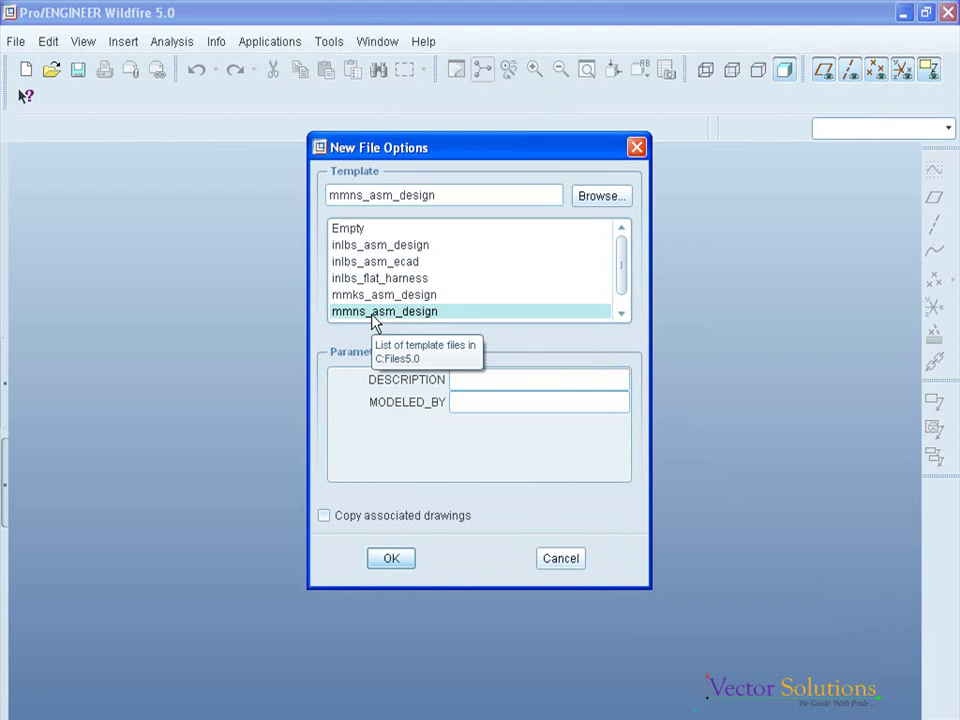
left_click(396, 562)
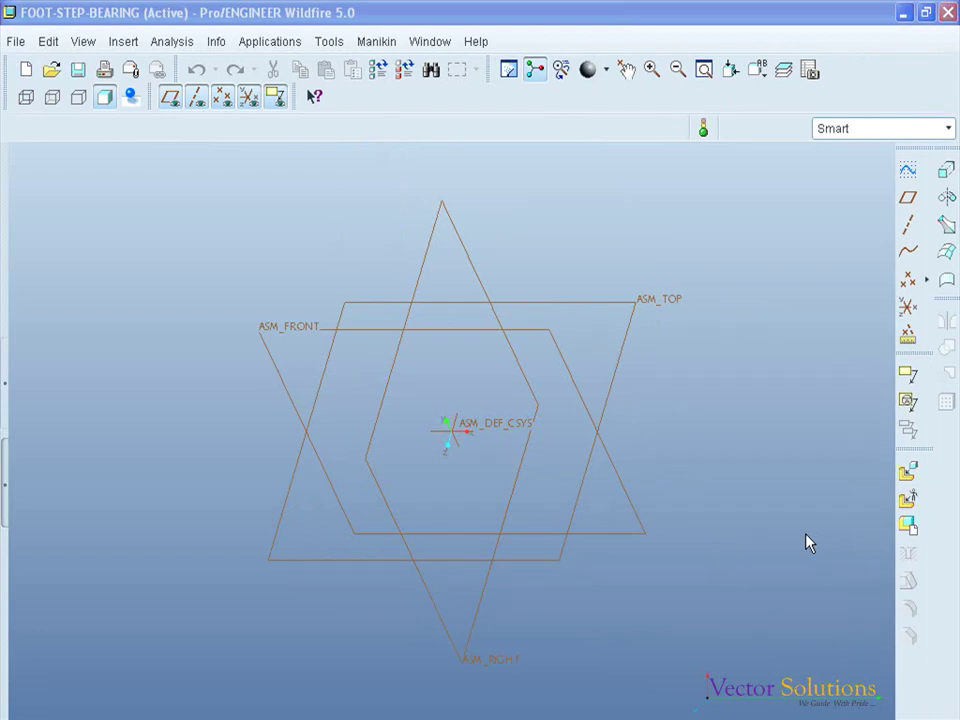
- Assemble main-body.prt, fixing it at its default position with a Default constraint
left_click(915, 475)
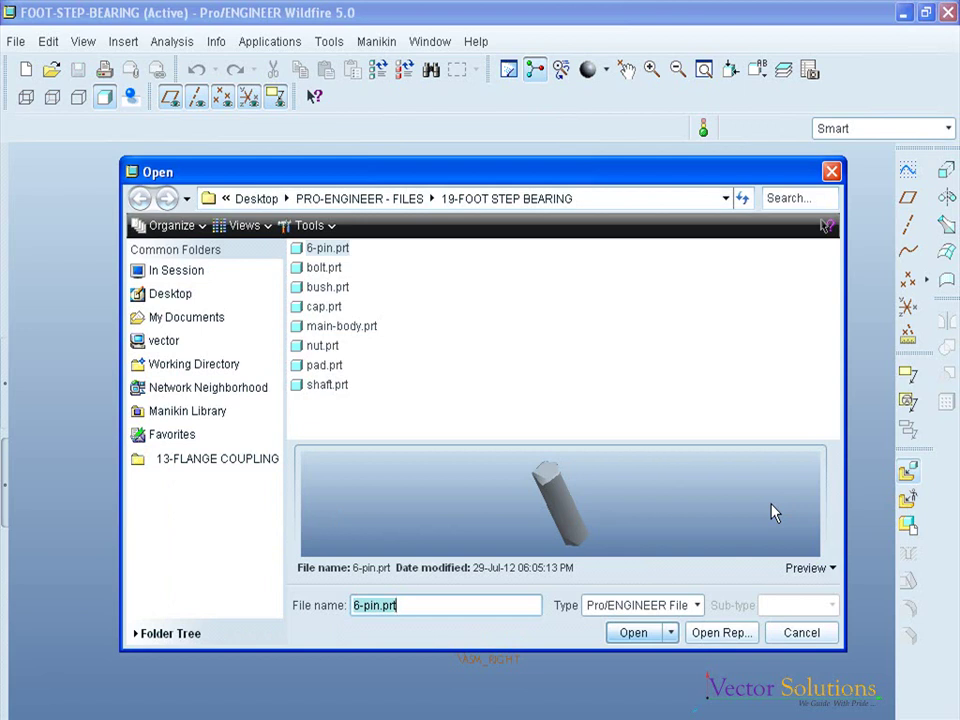
left_click(355, 335)
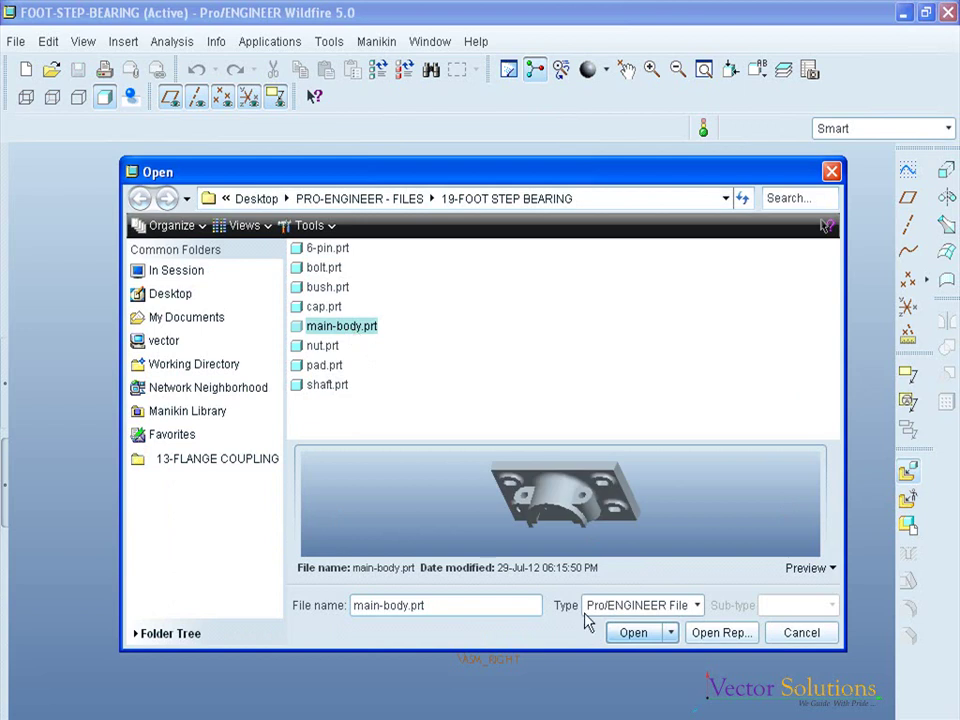
left_click(633, 632)
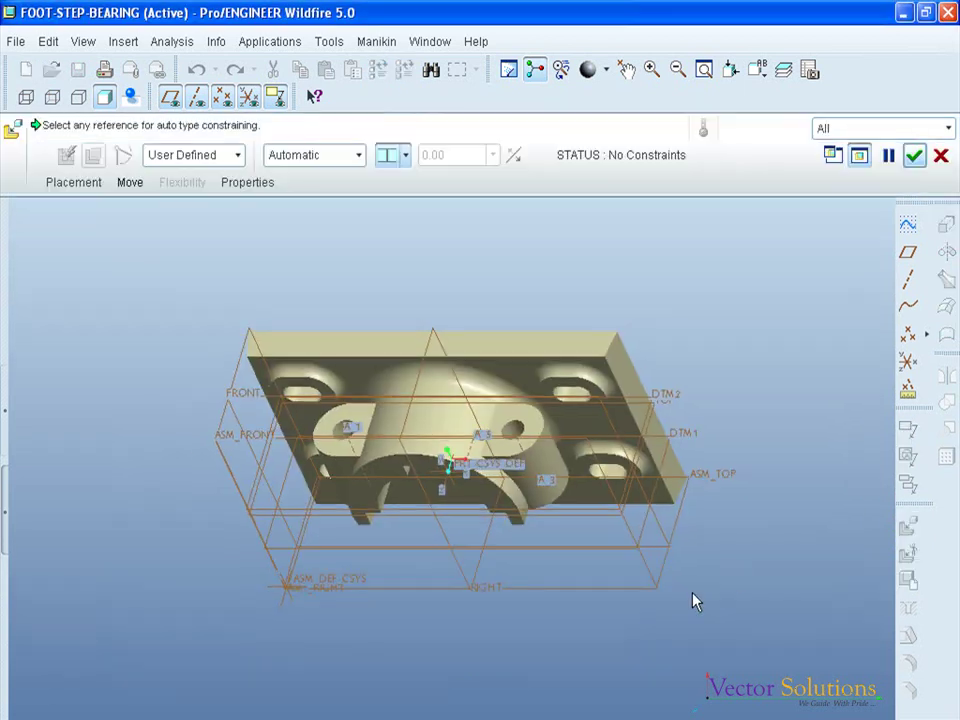
middle_click_drag(735, 578, 706, 470)
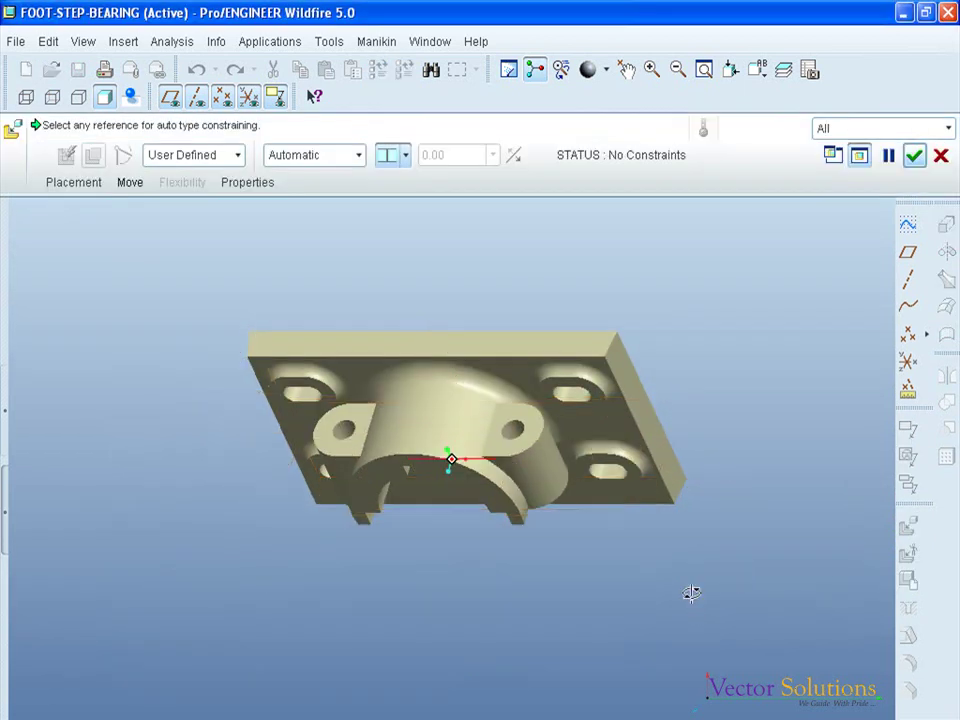
left_click(357, 157)
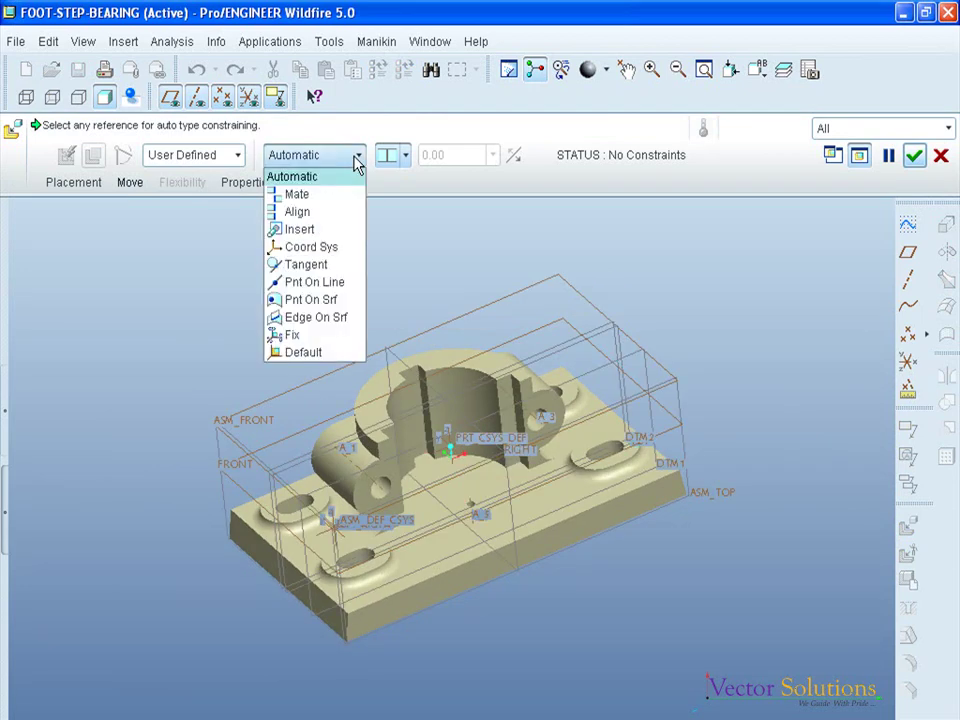
left_click(334, 360)
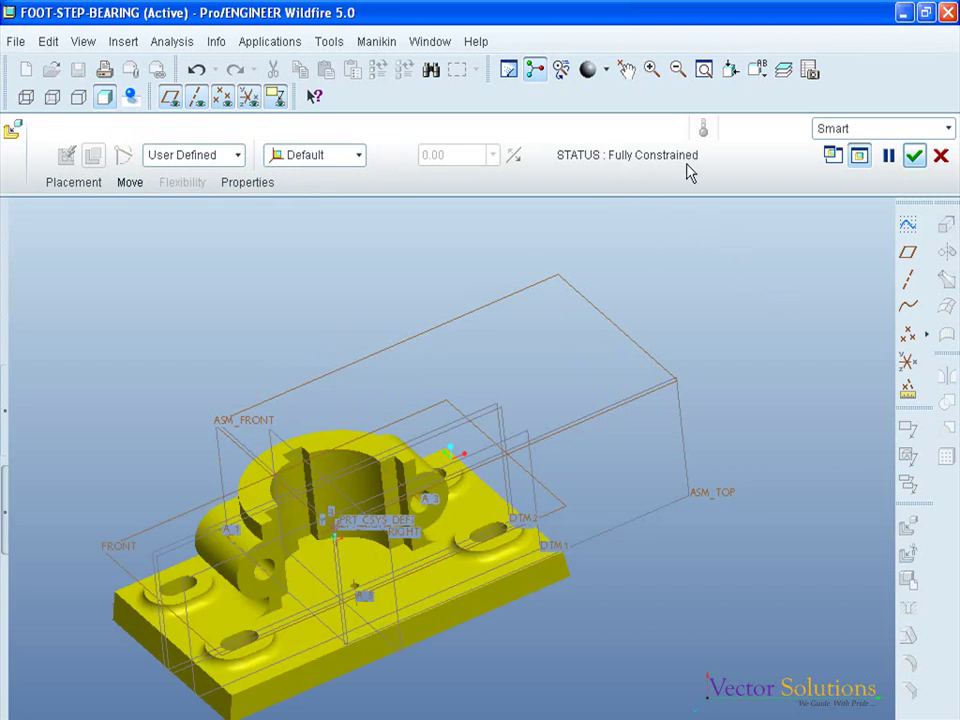
left_click(914, 155)
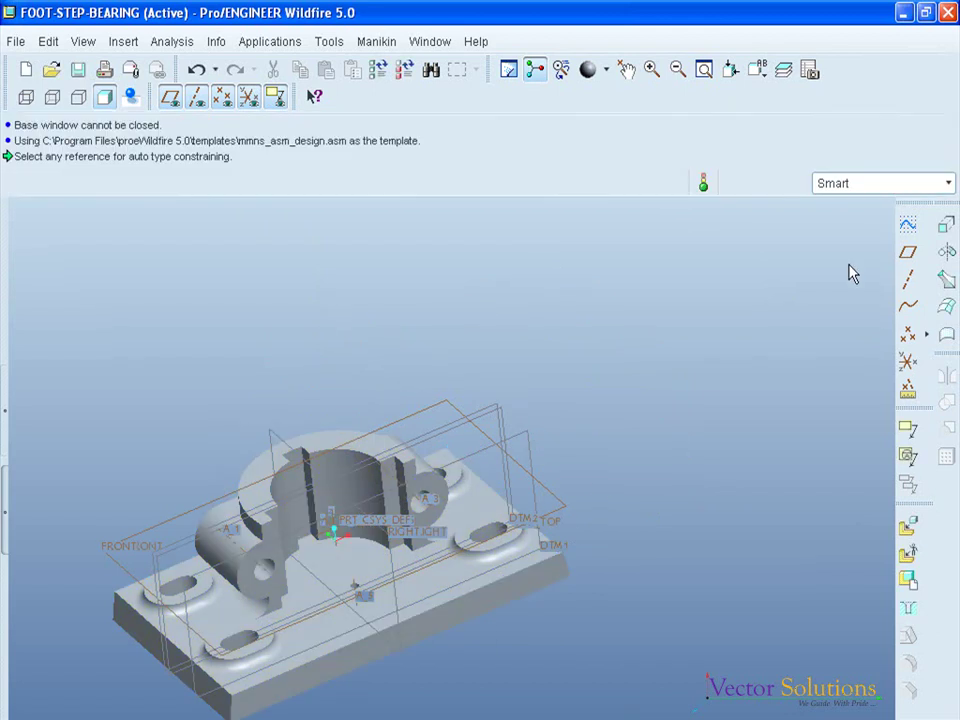
scroll(729, 345, "down", 3)
scroll(539, 543, "up", 3)
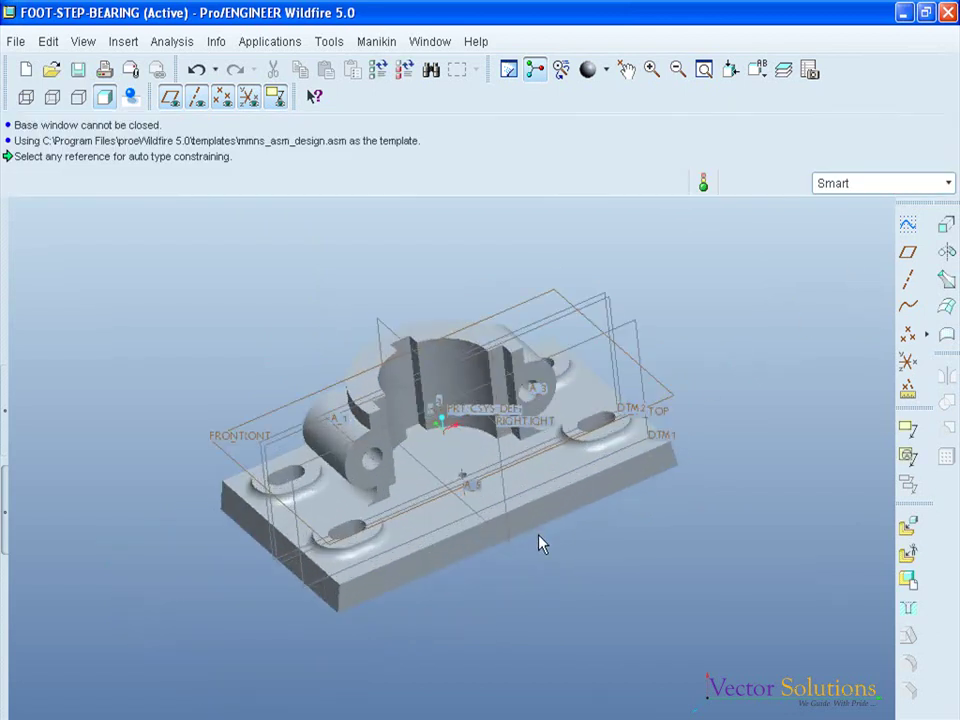
- Load 6-pin.prt and align its axis A_1 with the main body's axis A_5
left_click(907, 527)
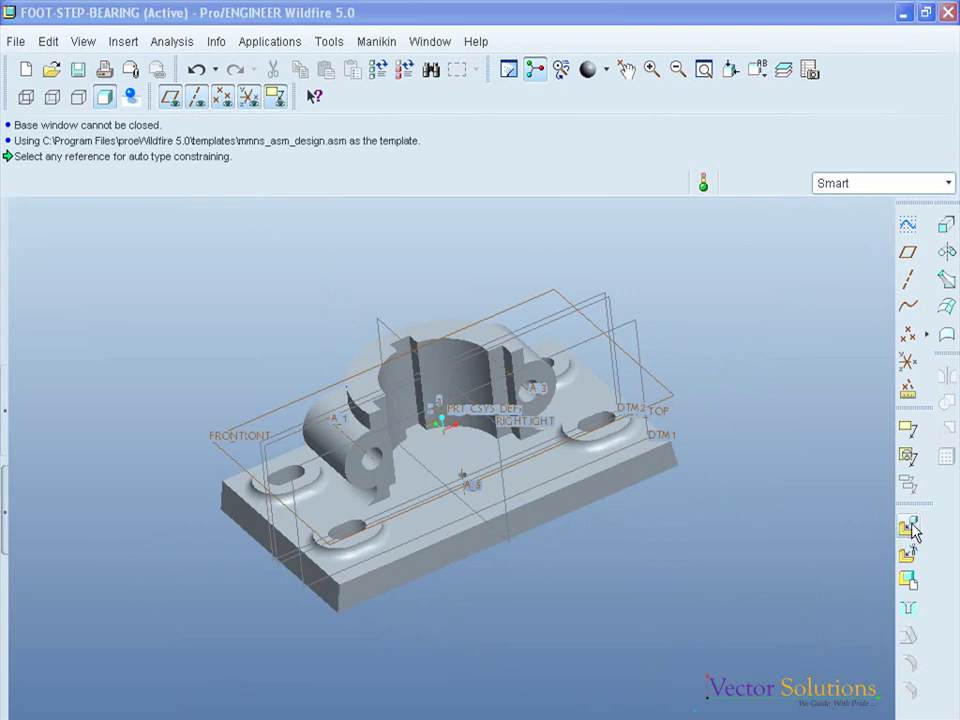
left_click(332, 249)
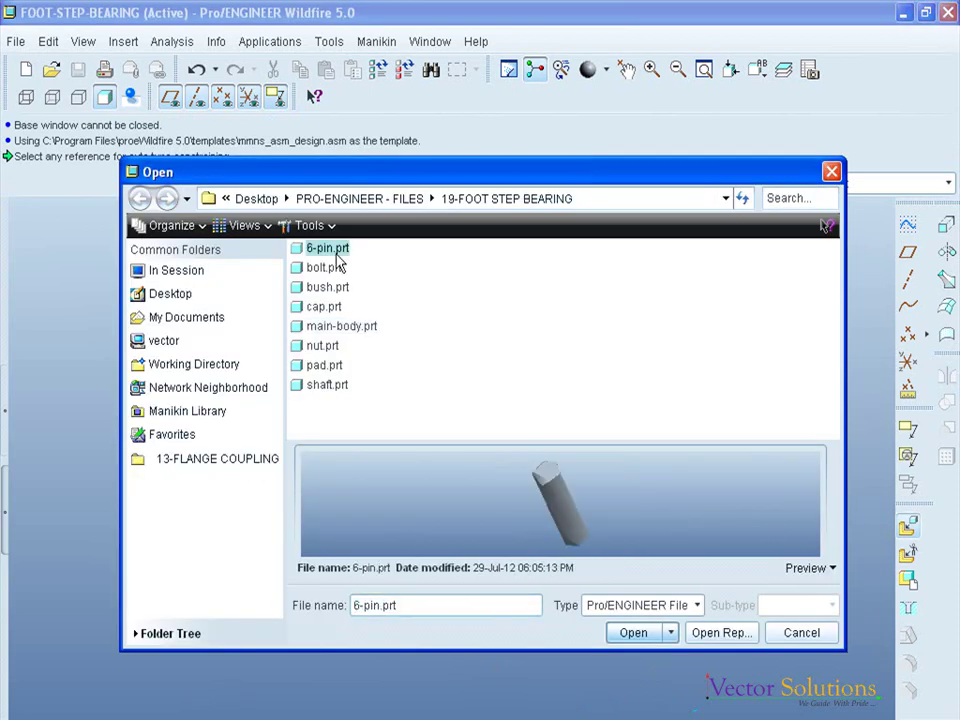
left_click(648, 633)
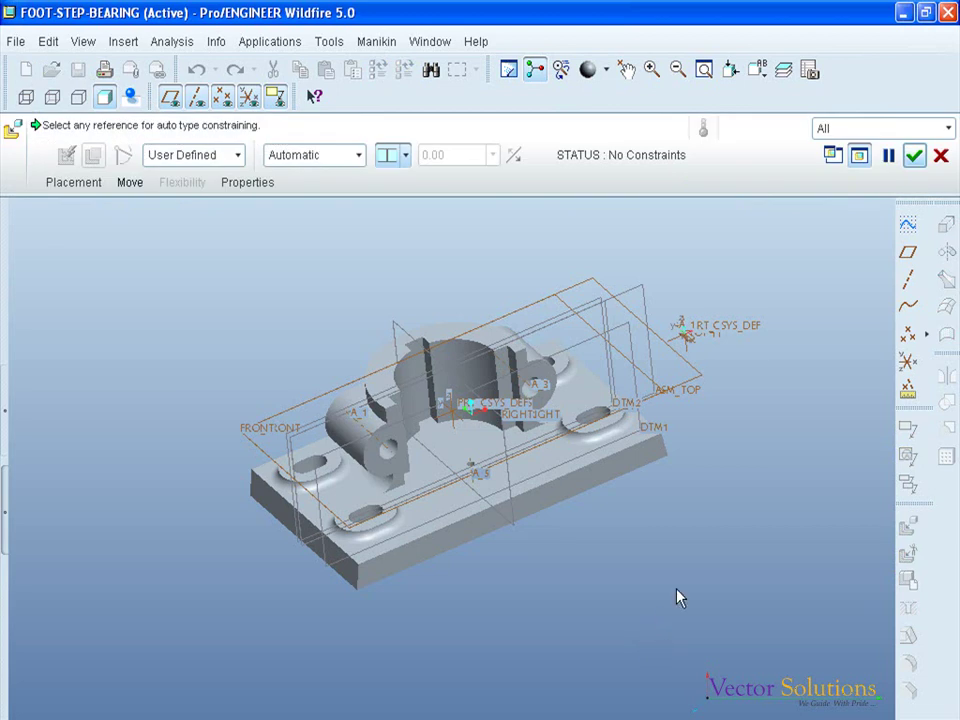
scroll(677, 321, "down", 5)
scroll(707, 343, "down", 3)
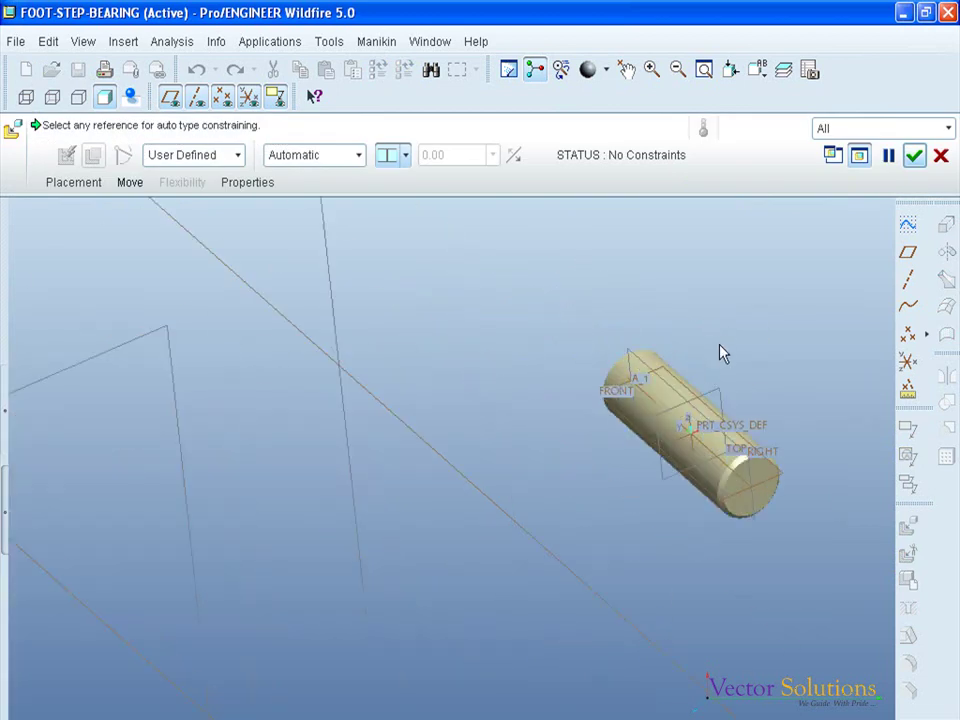
scroll(720, 350, "up", 5)
left_click(73, 182)
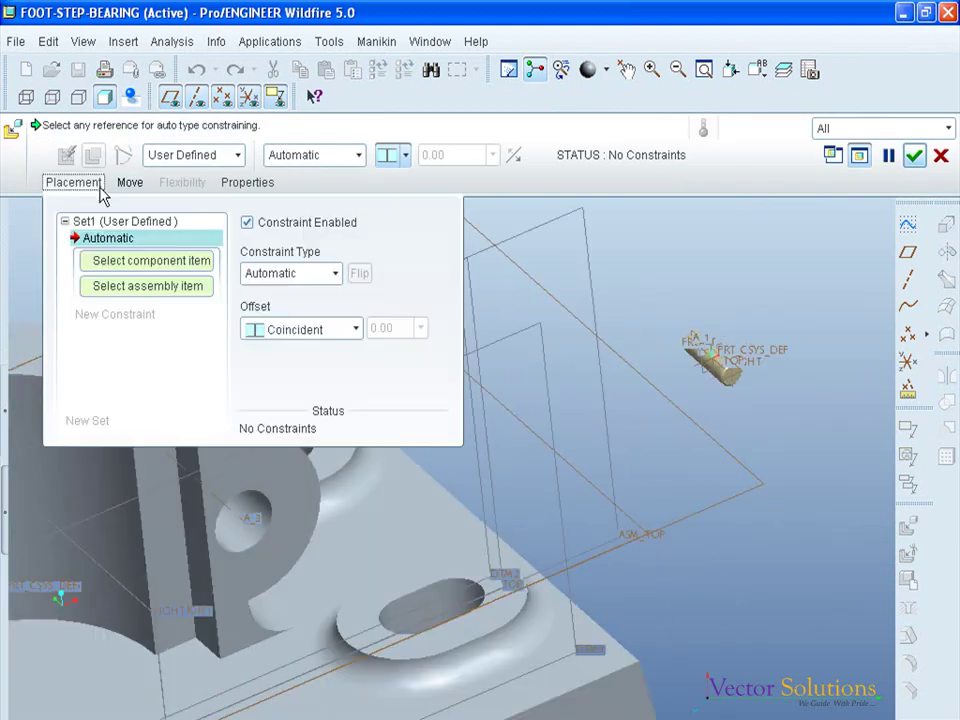
left_click(334, 273)
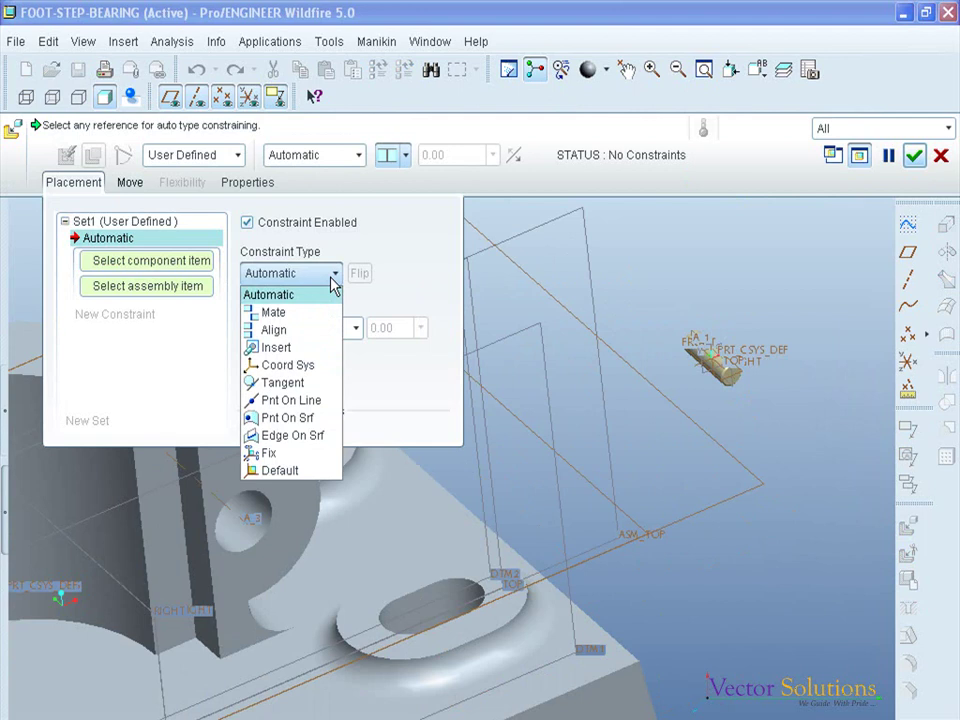
left_click(298, 340)
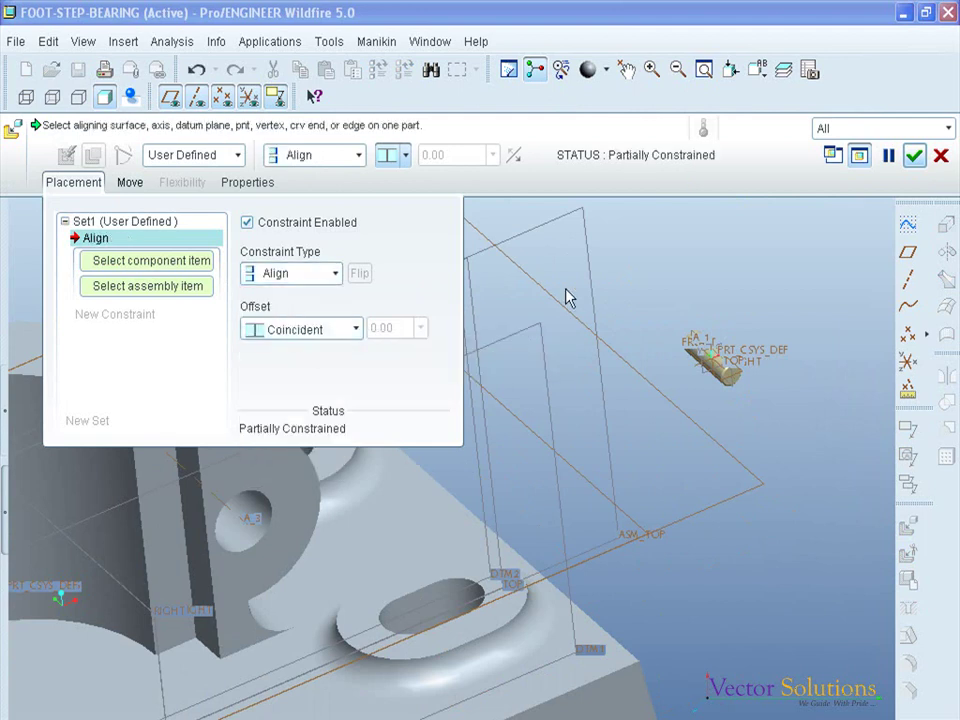
scroll(722, 362, "down", 5)
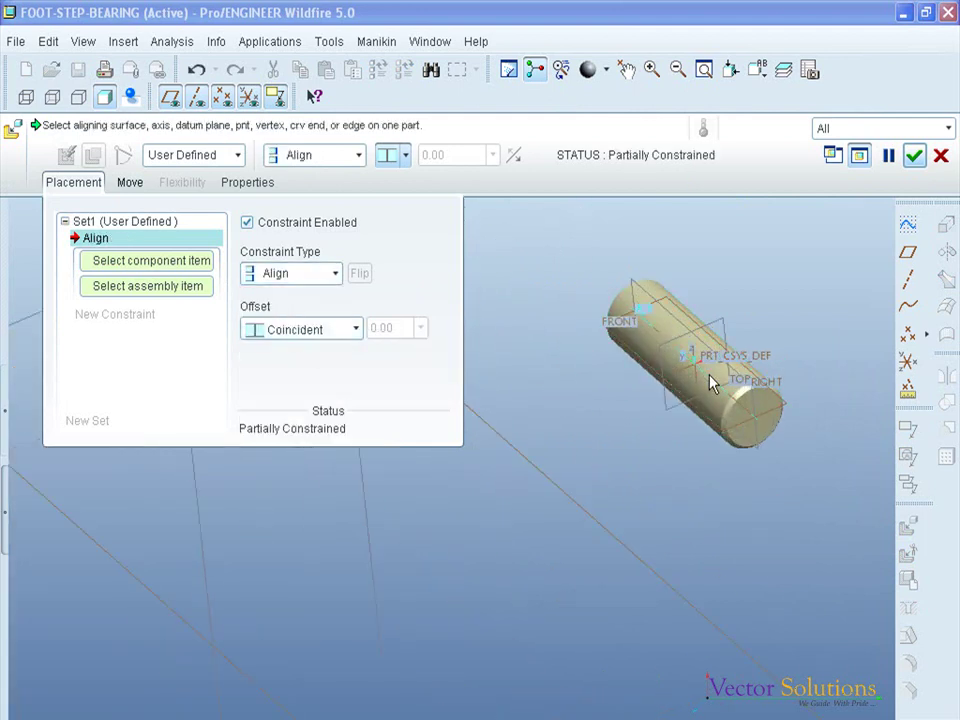
left_click(713, 381)
scroll(757, 297, "up", 5)
mouse_move(757, 297)
middle_mouse_down()
mouse_move(617, 381)
mouse_move(525, 411)
middle_mouse_up()
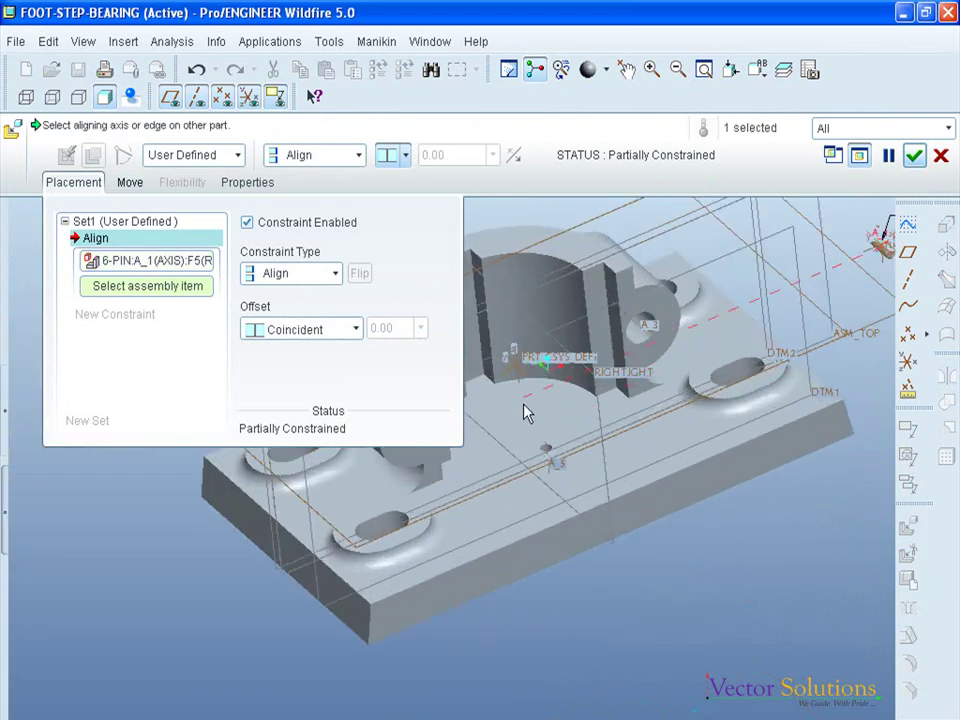
left_click(548, 468)
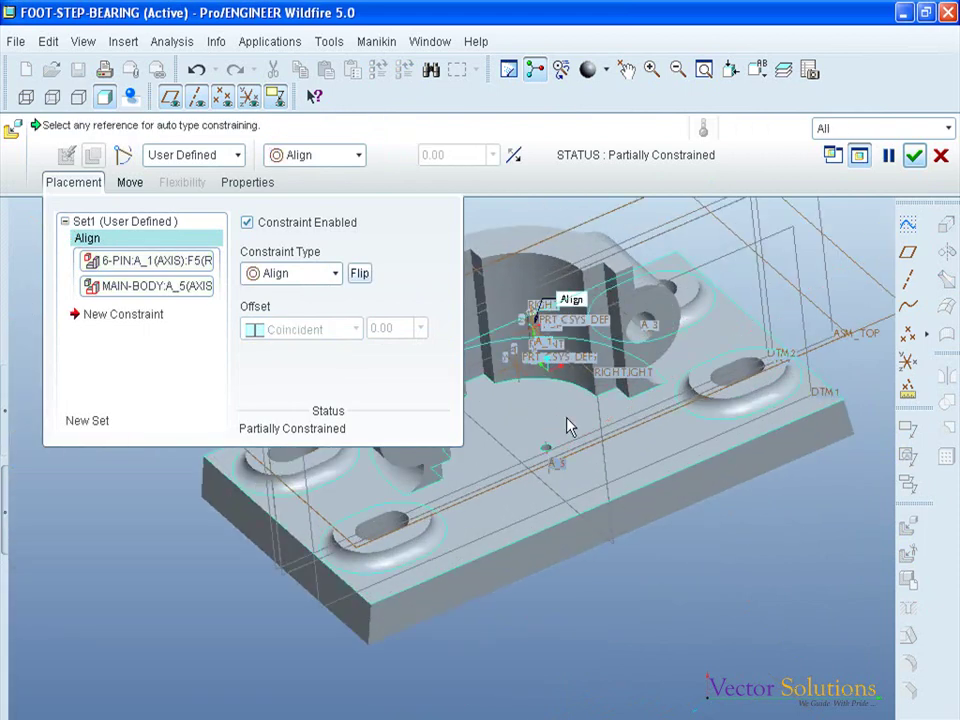
- Mate the pin's end face to the main body's hole surface and finish placing the pin
left_click(126, 318)
left_click(334, 274)
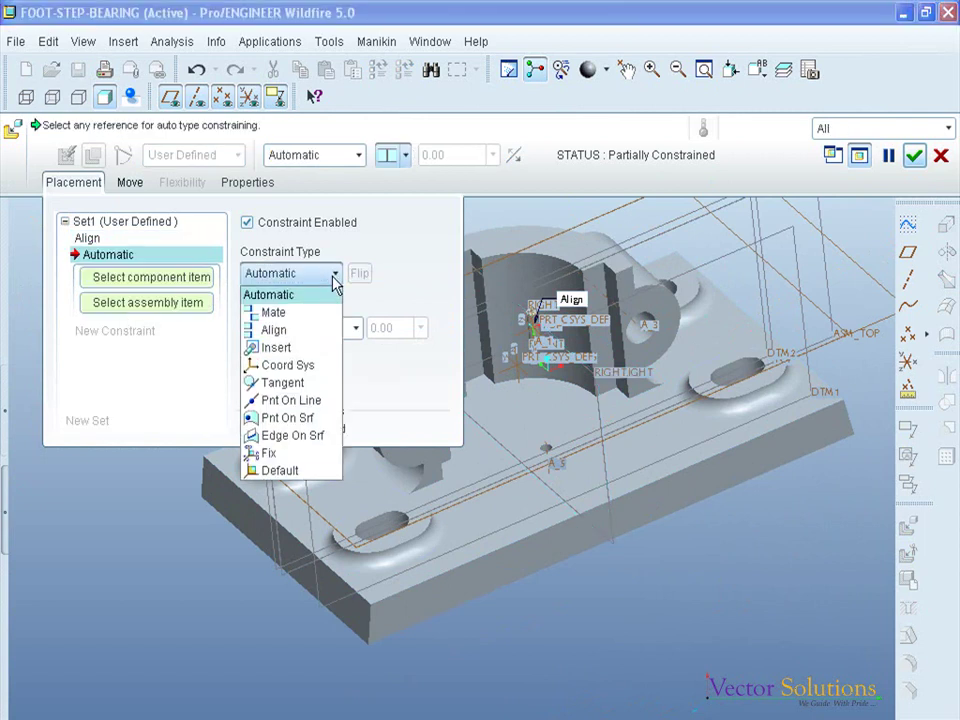
left_click(274, 312)
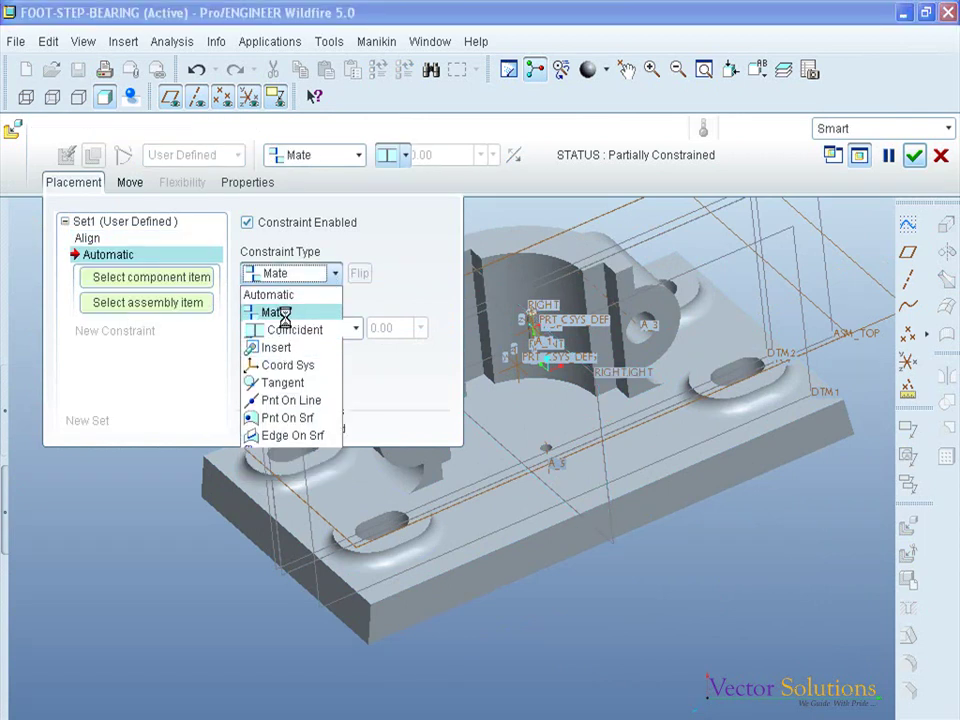
left_click(73, 182)
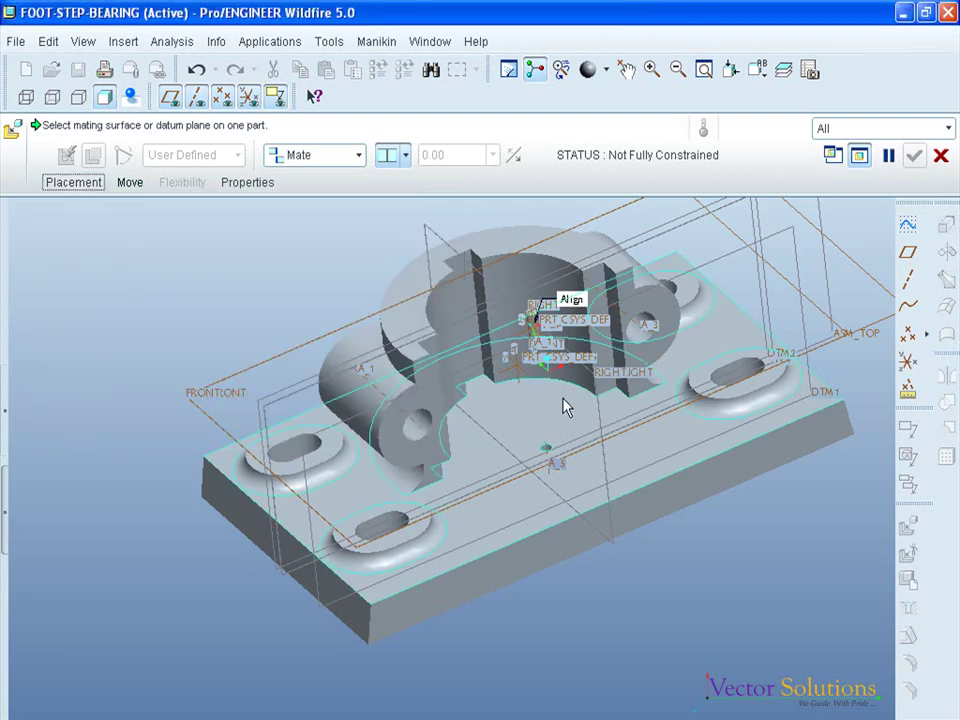
scroll(563, 403, "up", 3)
scroll(558, 460, "up", 1)
scroll(555, 515, "up", 1)
scroll(555, 520, "up", 3)
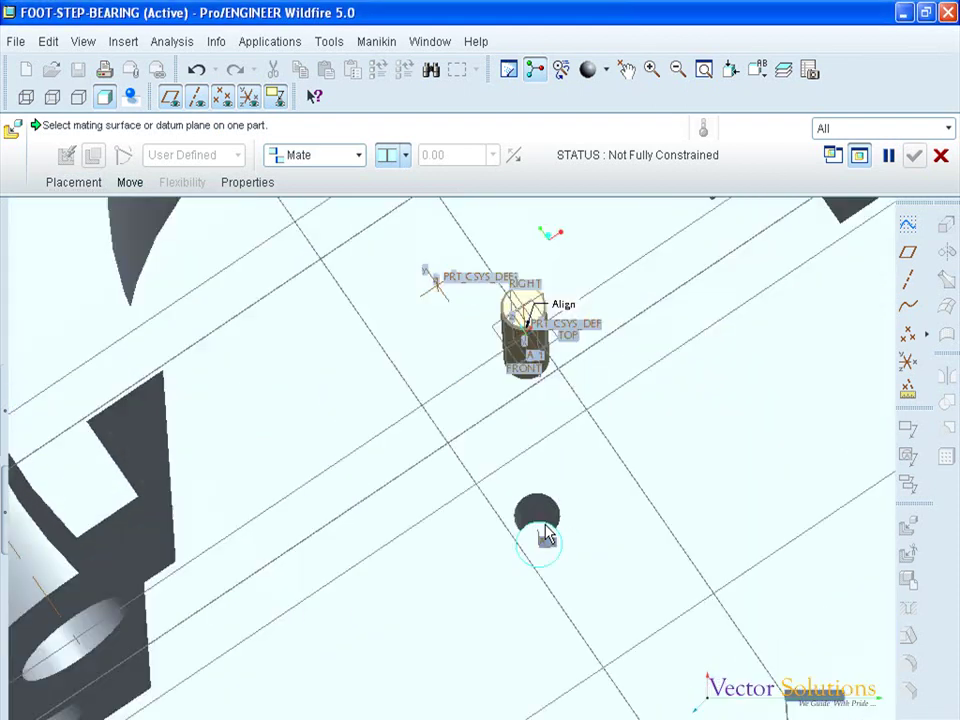
left_click(600, 500)
mouse_move(595, 522)
middle_mouse_down()
mouse_move(574, 469)
mouse_move(583, 514)
mouse_move(531, 332)
middle_mouse_up()
scroll(516, 357, "up", 3)
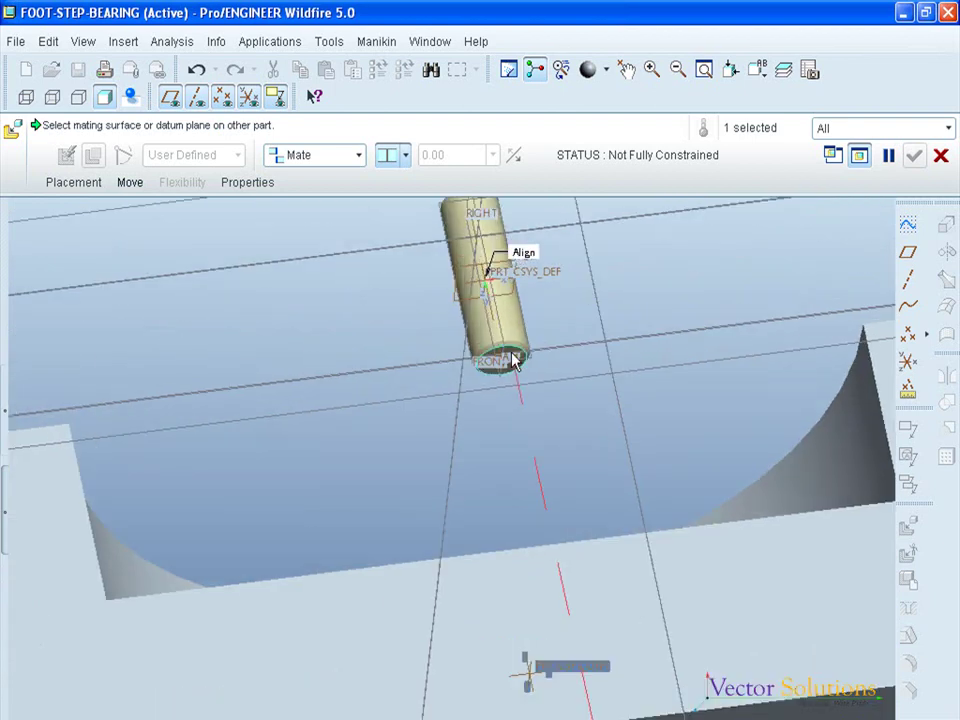
left_click(513, 361)
scroll(485, 311, "down", 3)
middle_click_drag(489, 311, 521, 381)
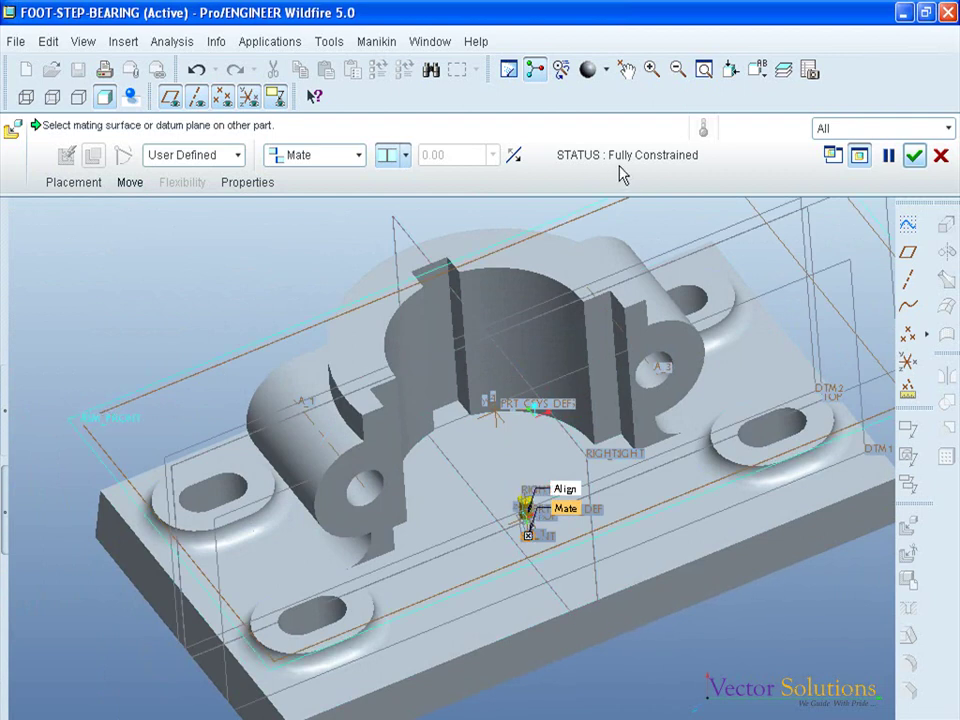
left_click(914, 158)
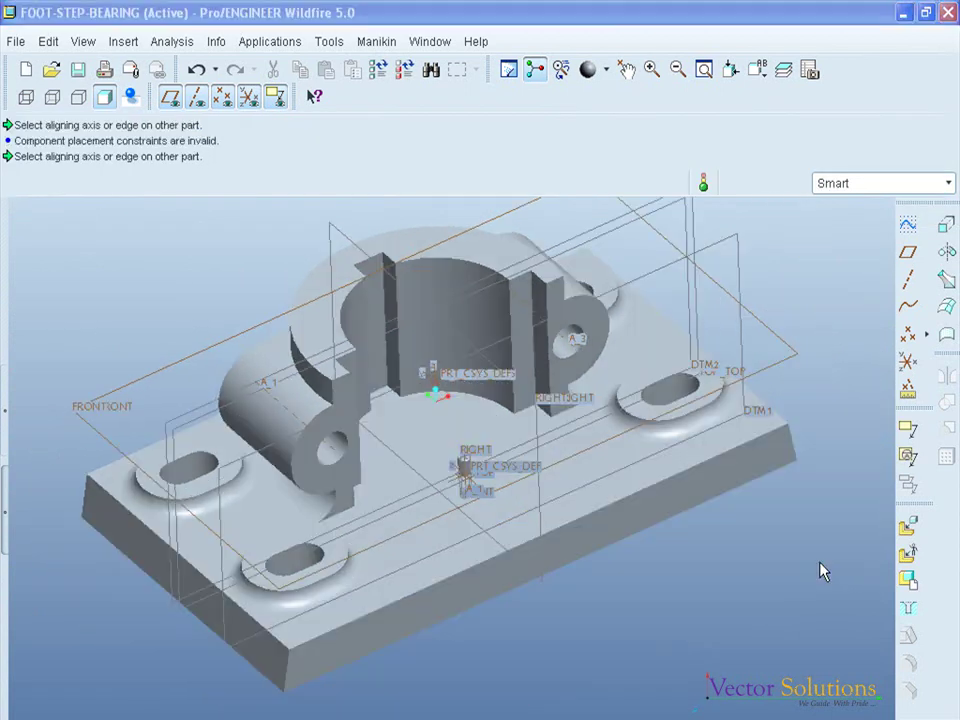
- Load pad.prt and align its TOP datum plane with ASM_RIGHT
left_click(907, 526)
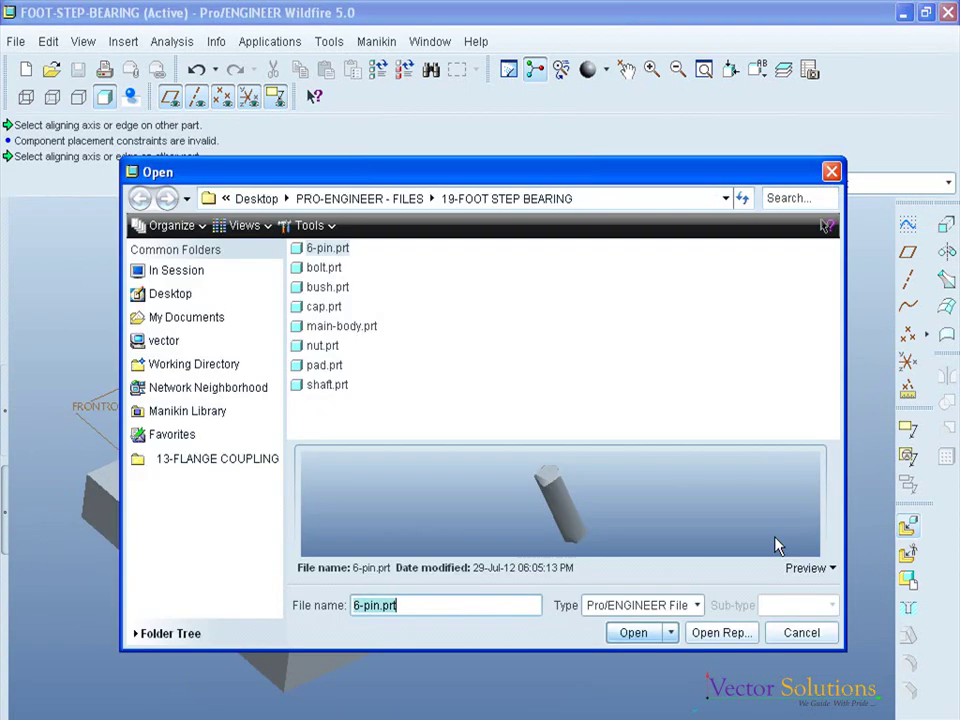
left_click(338, 368)
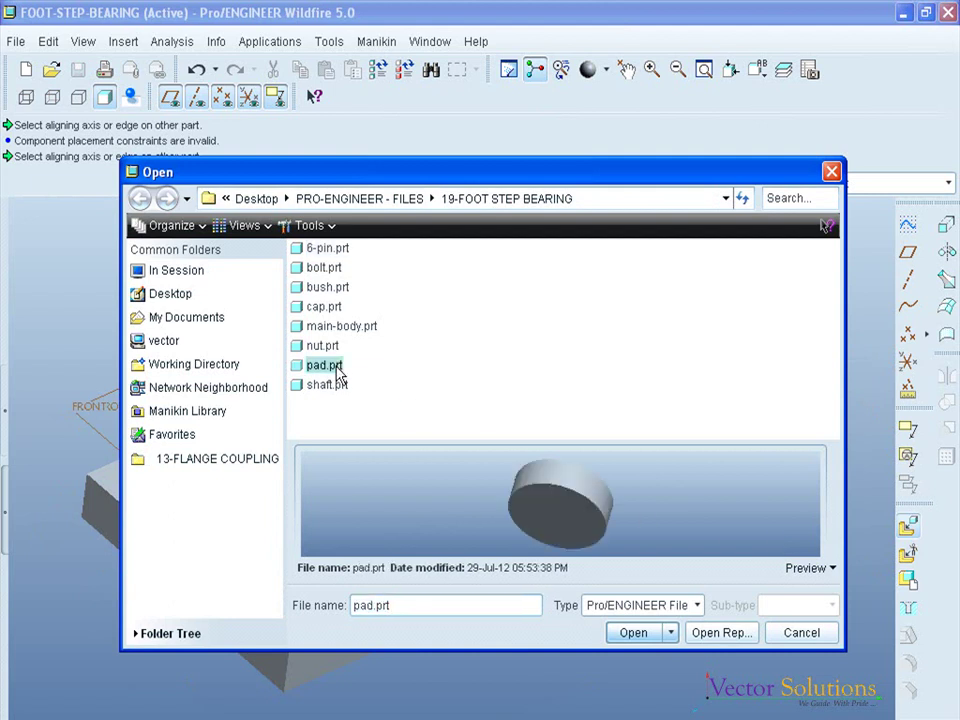
left_click(634, 633)
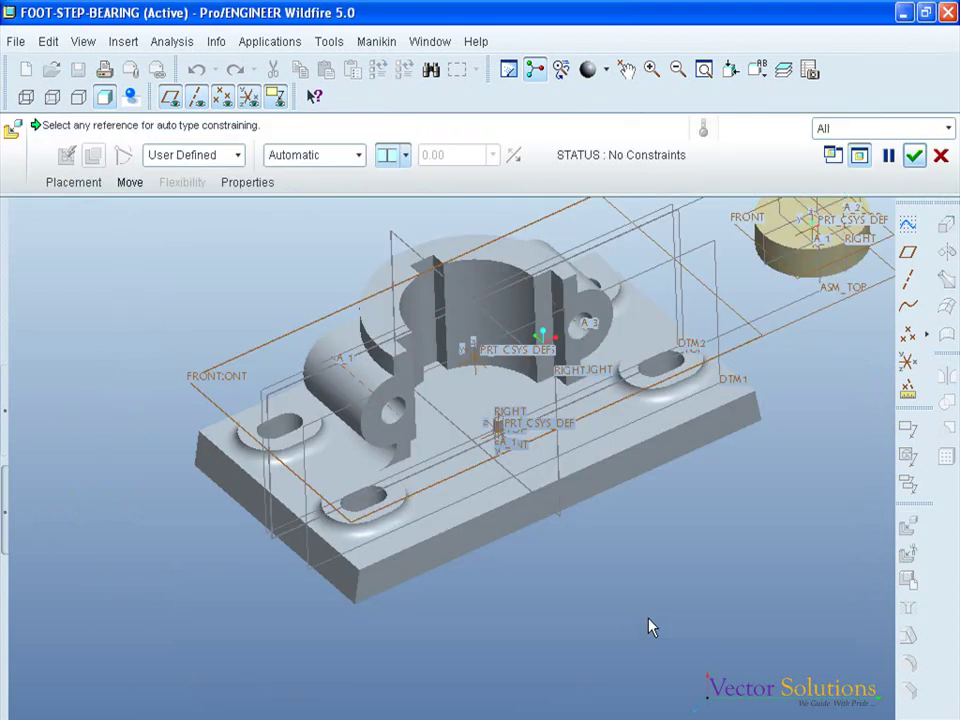
middle_click_drag(597, 561, 749, 298)
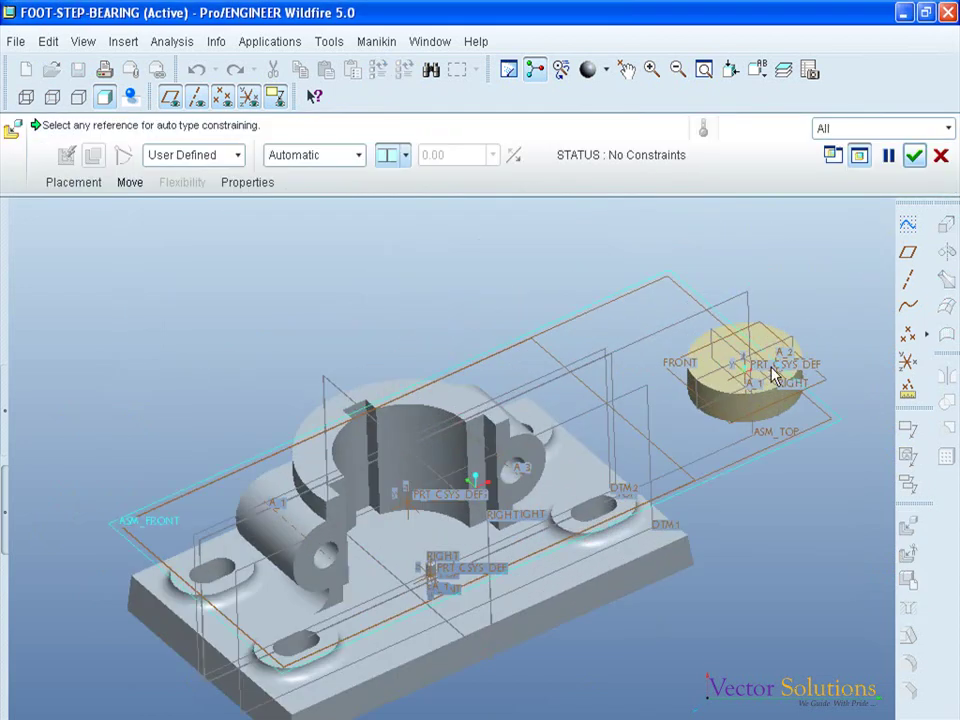
left_click(73, 182)
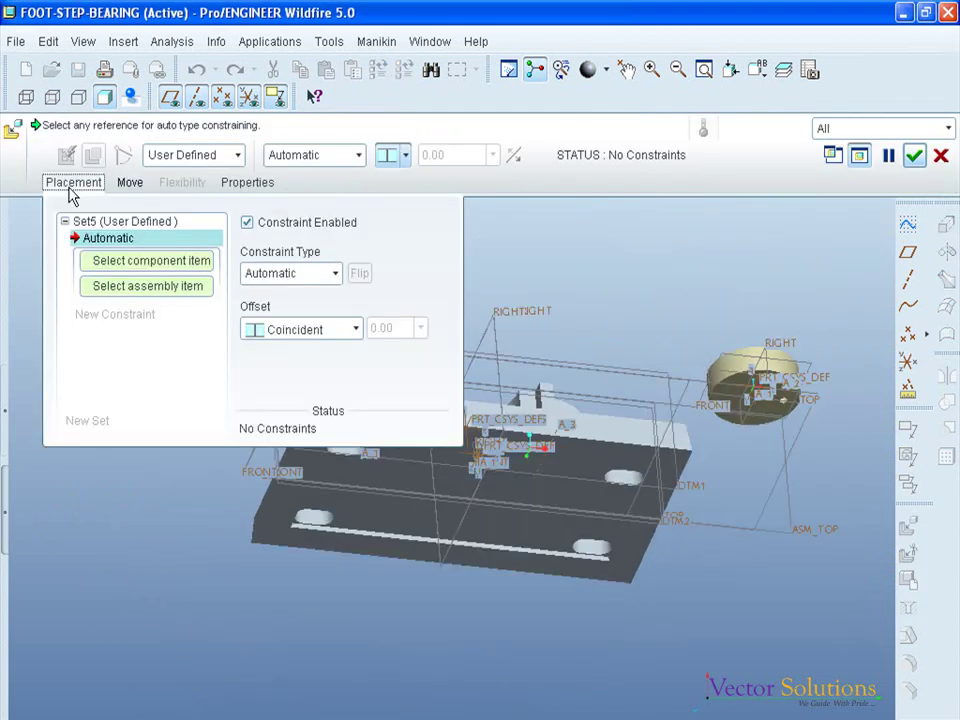
left_click(333, 273)
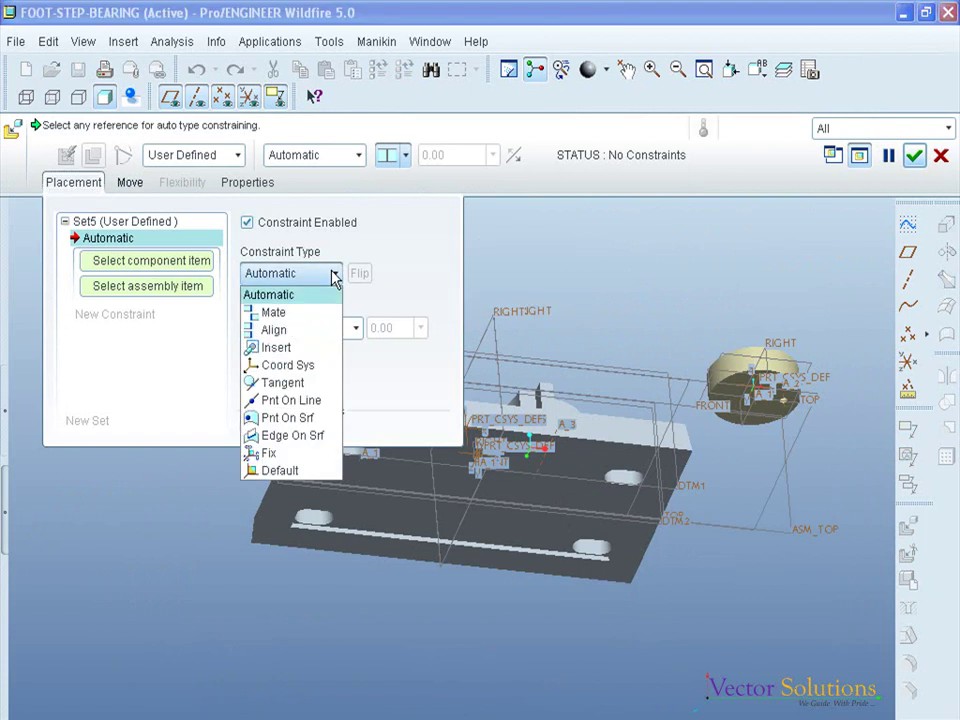
left_click(305, 315)
middle_click_drag(589, 264, 590, 360)
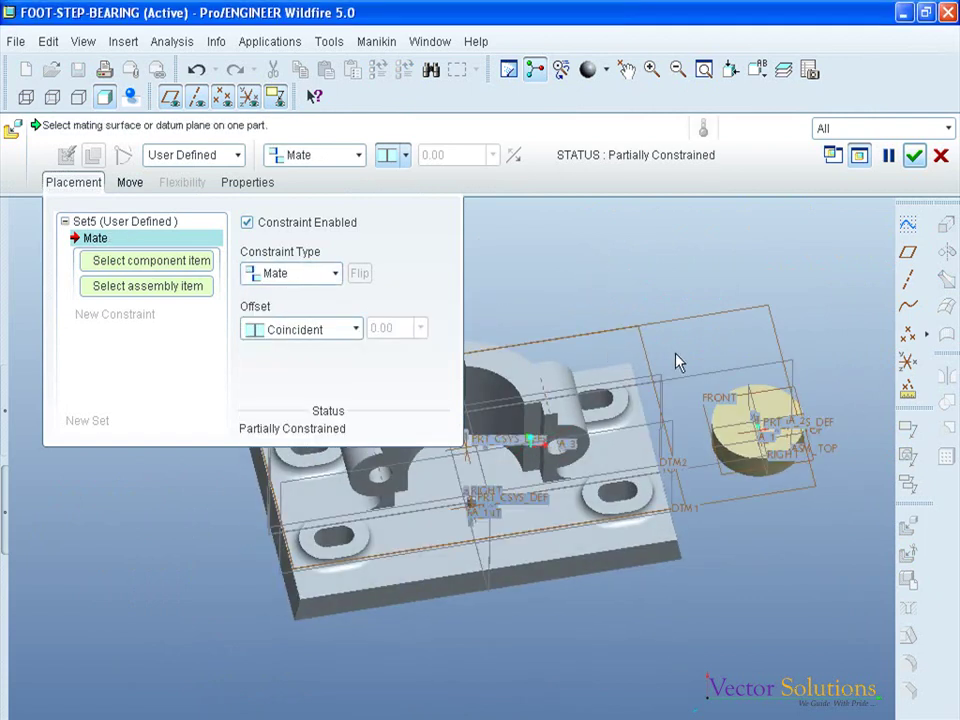
left_click(743, 433)
mouse_move(863, 392)
middle_mouse_down()
mouse_move(793, 379)
mouse_move(724, 328)
mouse_move(753, 332)
middle_mouse_up()
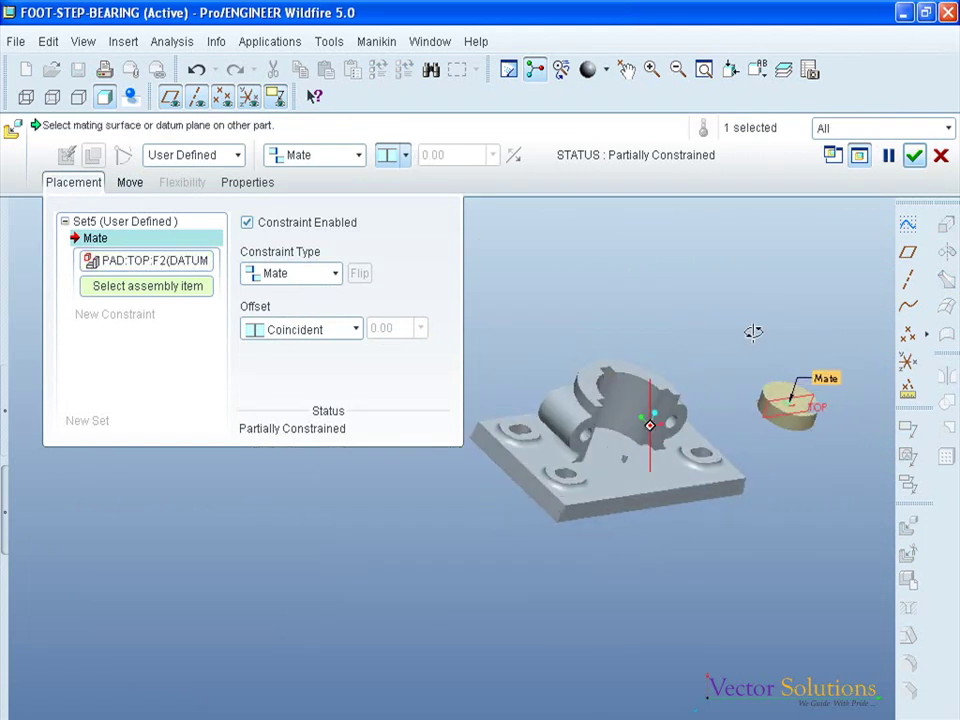
left_click(620, 385)
mouse_move(686, 326)
middle_mouse_down()
mouse_move(654, 348)
mouse_move(645, 242)
mouse_move(666, 268)
mouse_move(669, 259)
mouse_move(663, 374)
middle_mouse_up()
left_click(512, 157)
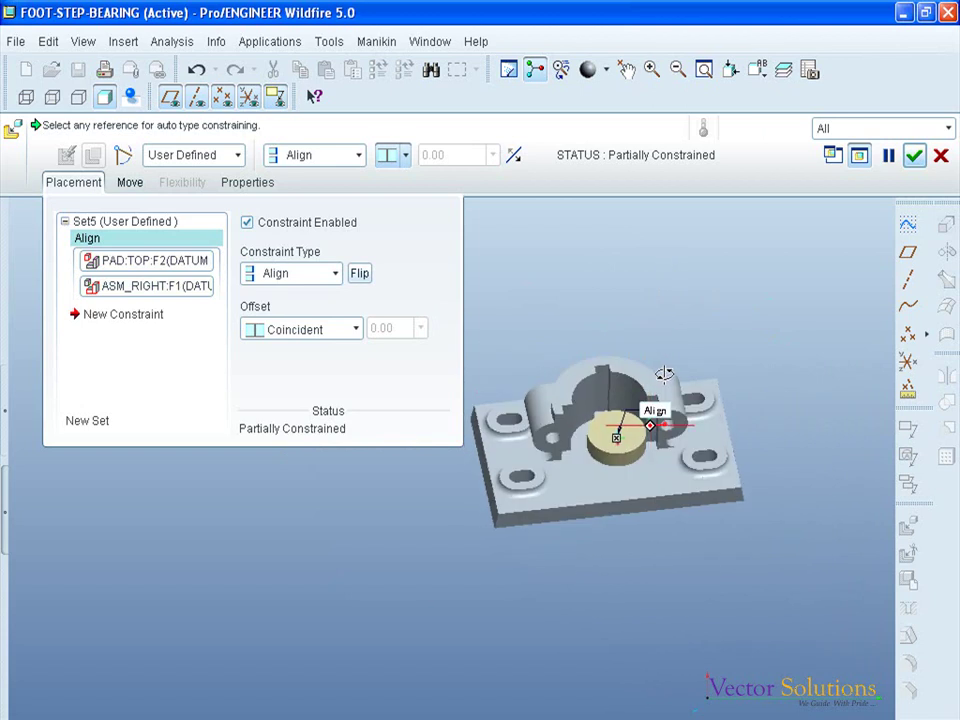
- Align the pad's axis A_2 with the pin's axis A_1
left_click(128, 315)
left_click(331, 275)
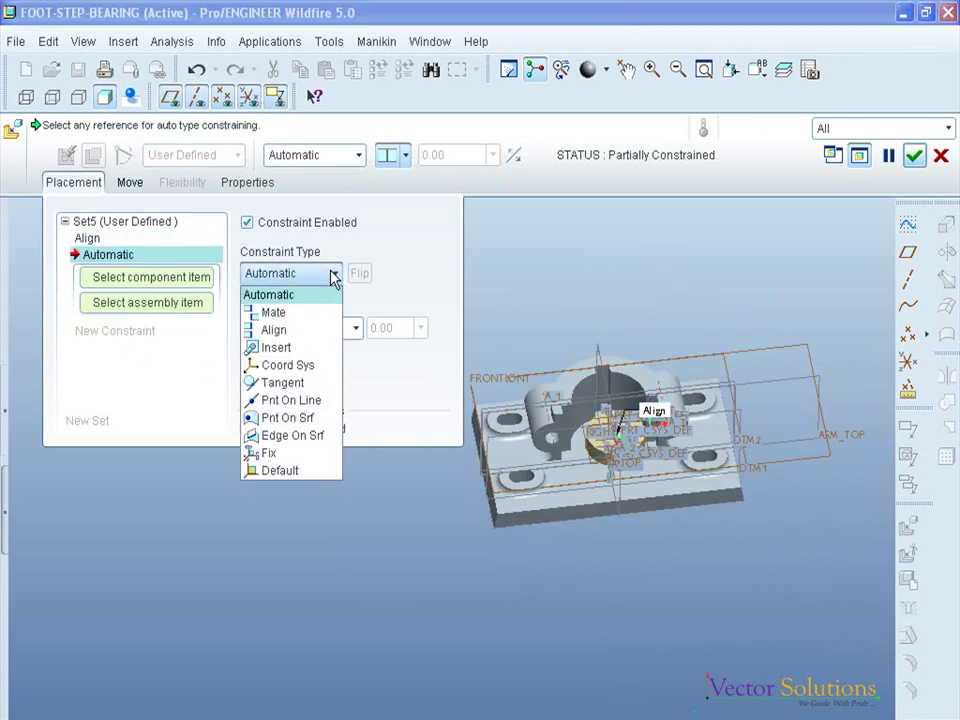
left_click(297, 332)
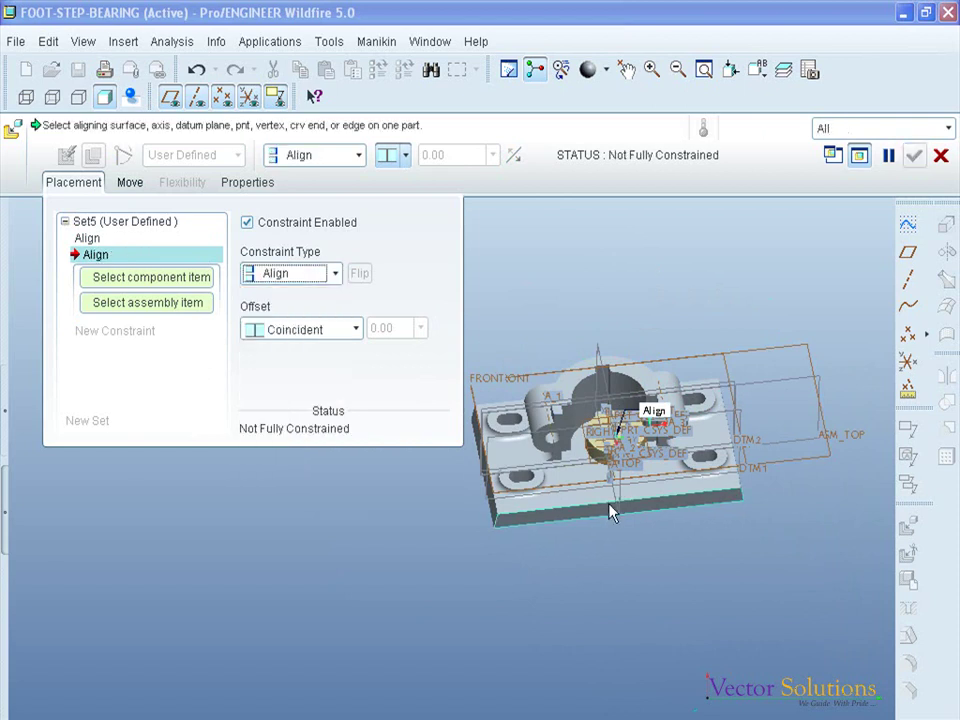
middle_click_drag(612, 506, 628, 375)
scroll(628, 375, "up", 3)
scroll(606, 375, "up", 3)
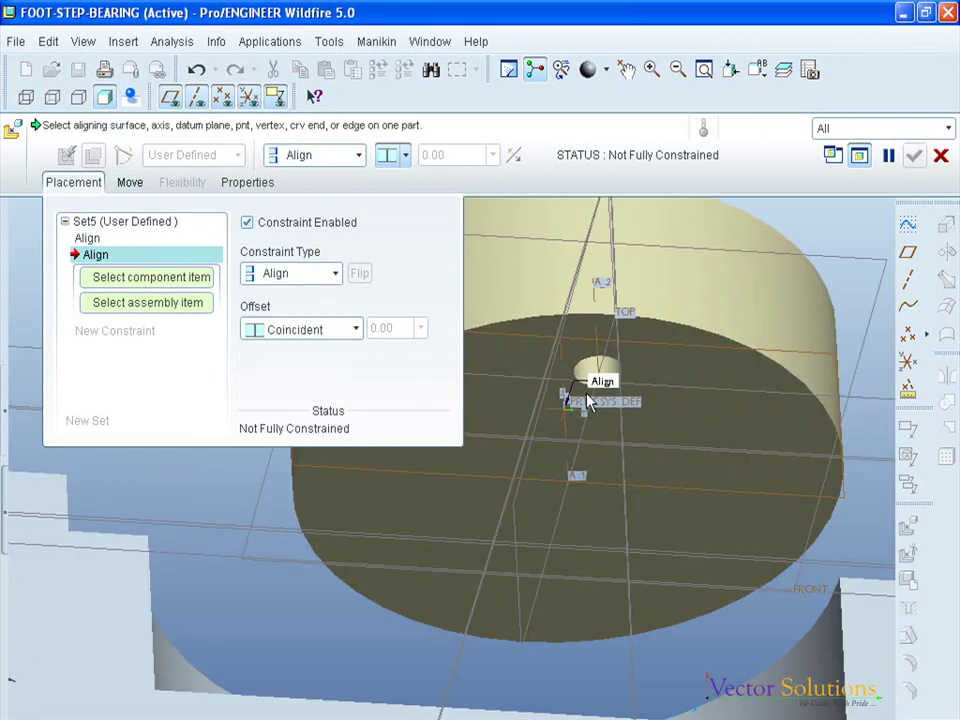
left_click(600, 338)
scroll(600, 338, "down", 4)
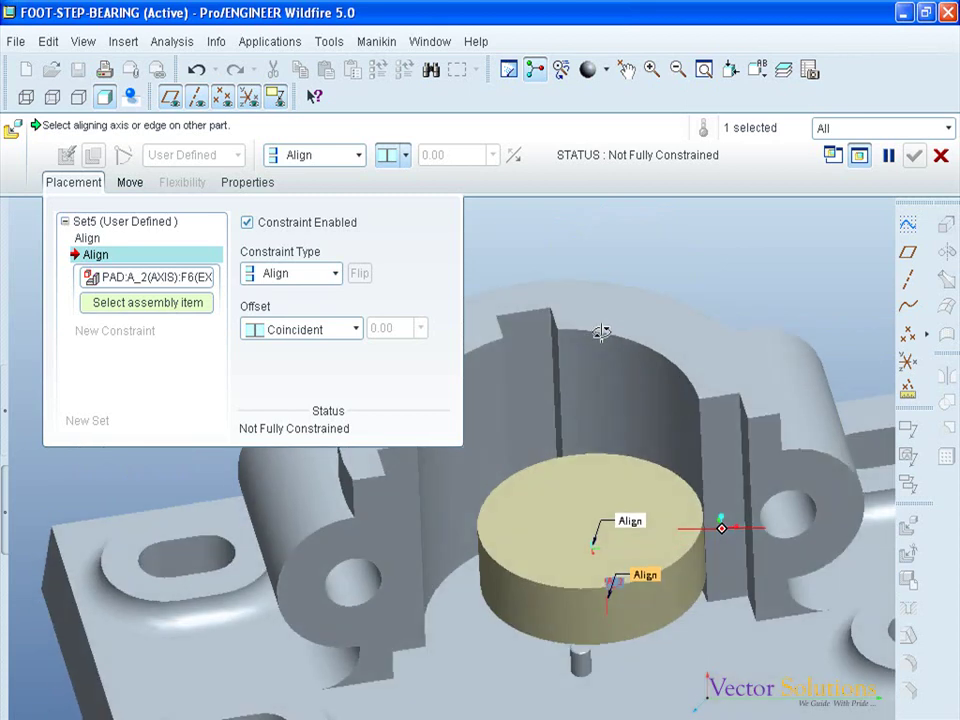
scroll(580, 677, "up", 3)
left_click(575, 657)
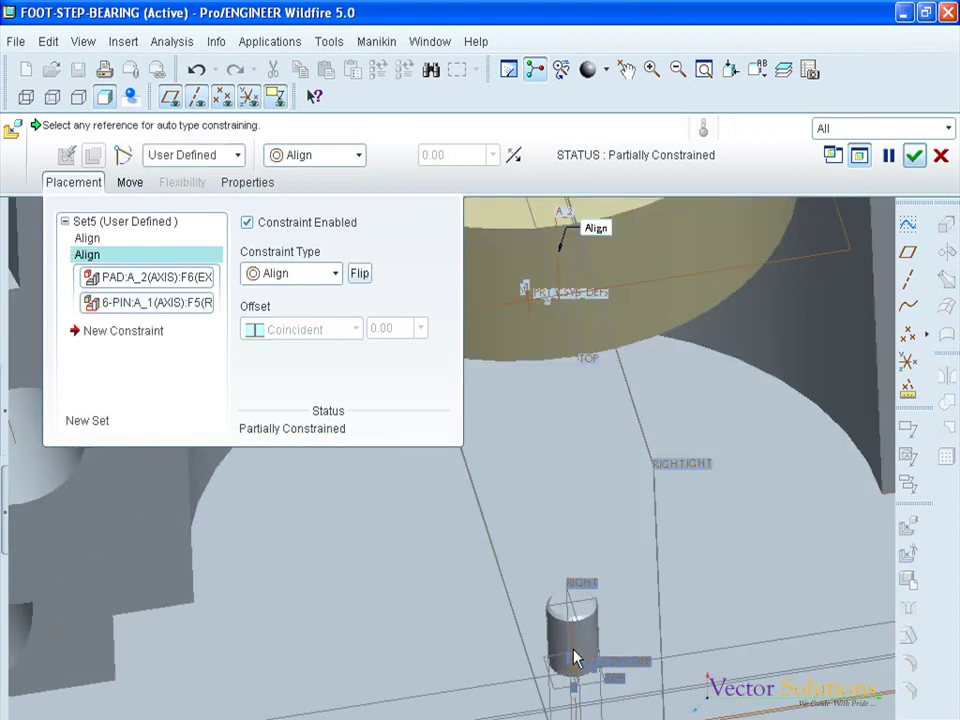
scroll(632, 574, "down", 2)
scroll(634, 523, "down", 2)
mouse_move(634, 523)
middle_mouse_down()
mouse_move(640, 450)
mouse_move(648, 498)
middle_mouse_up()
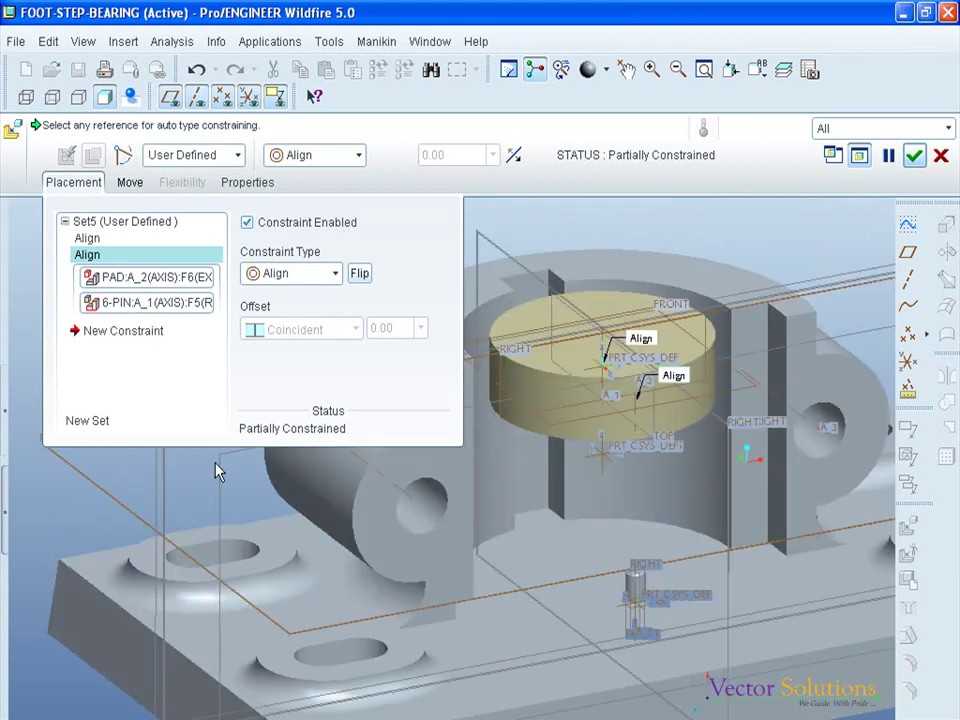
- Mate the pad's face to the main body surface and finish placing the pad
left_click(125, 331)
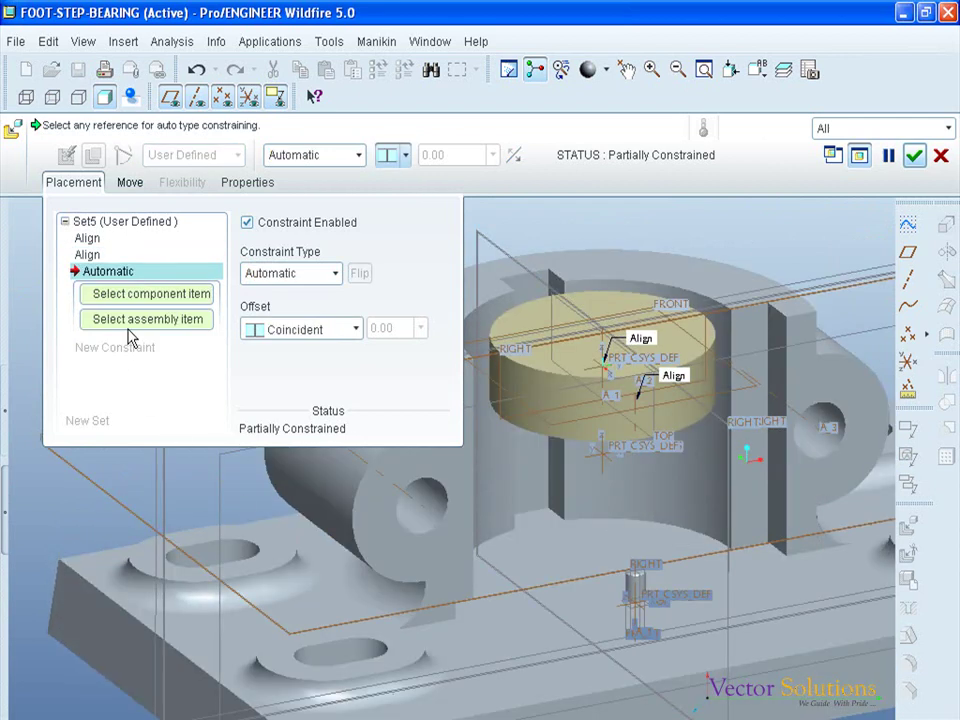
left_click(334, 274)
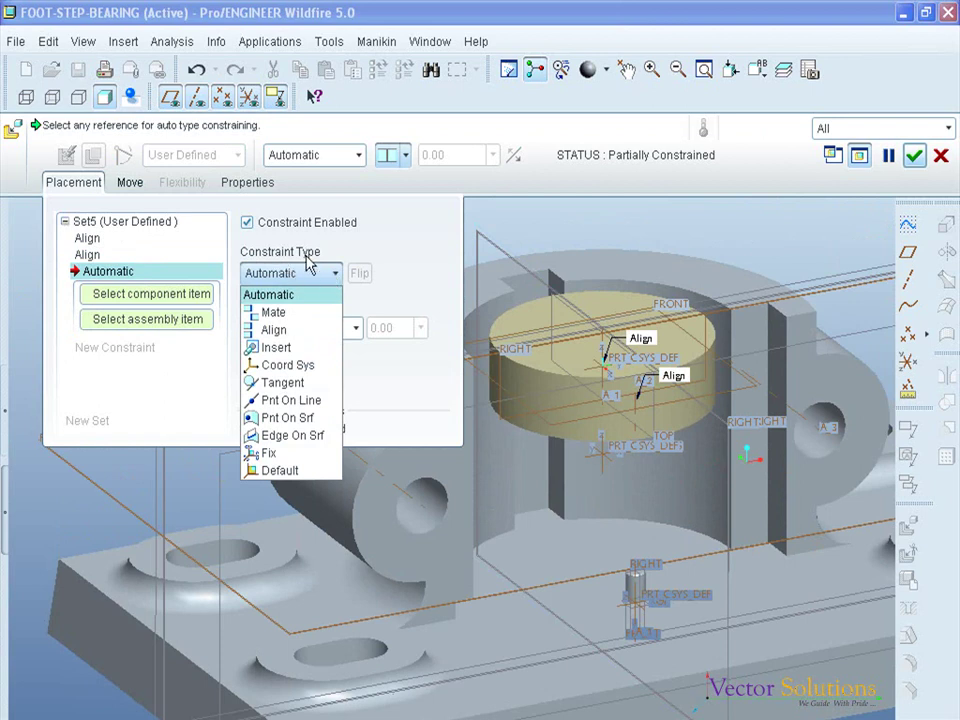
left_click(287, 313)
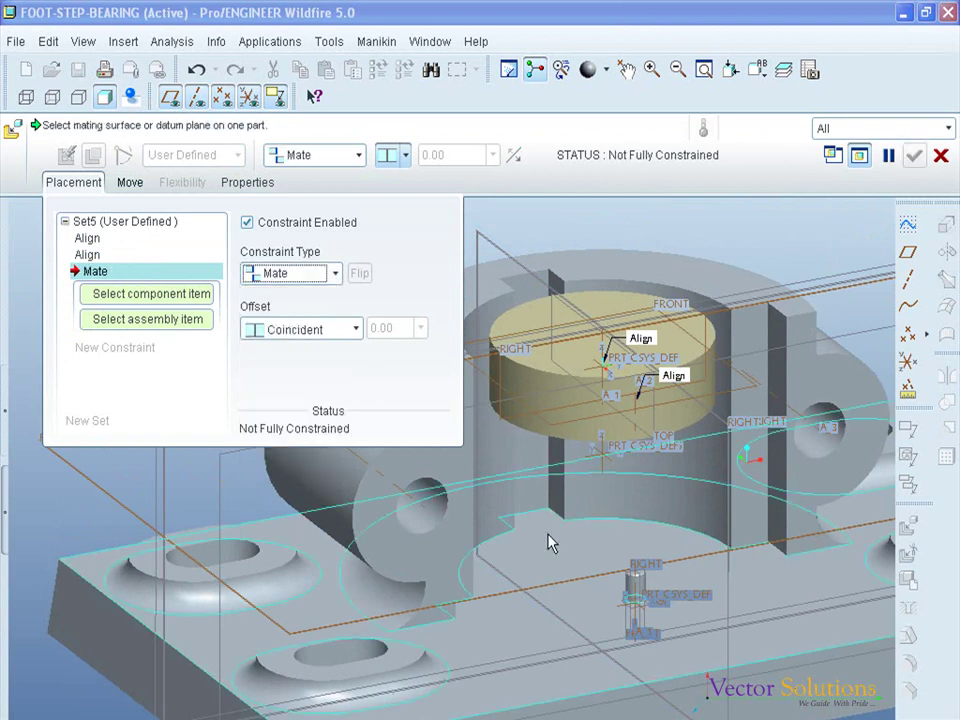
left_click(570, 568)
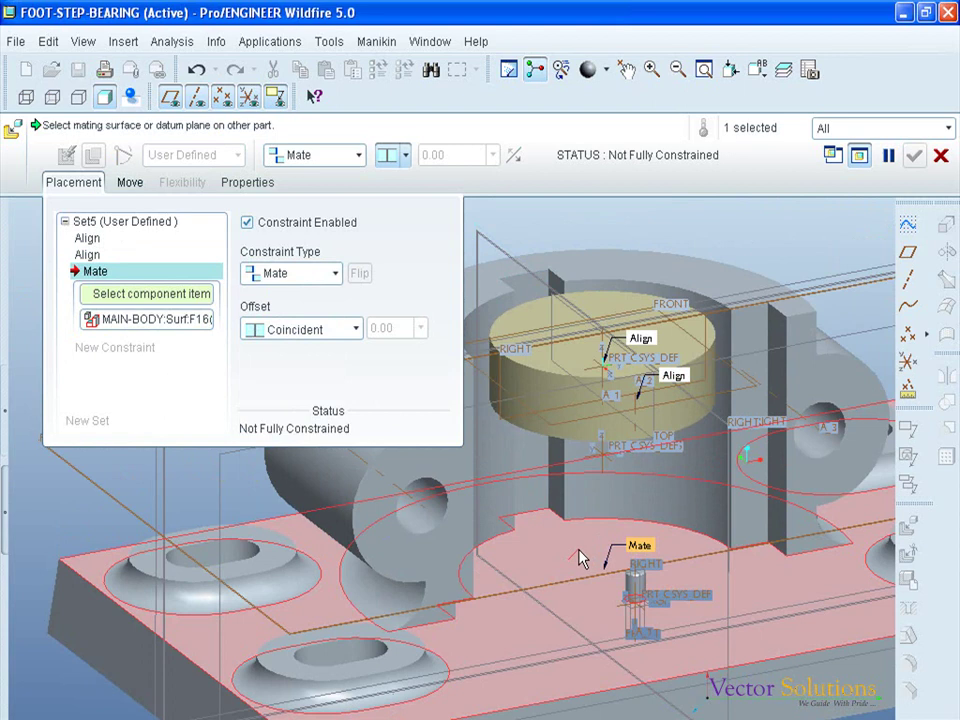
middle_click_drag(578, 560, 562, 497)
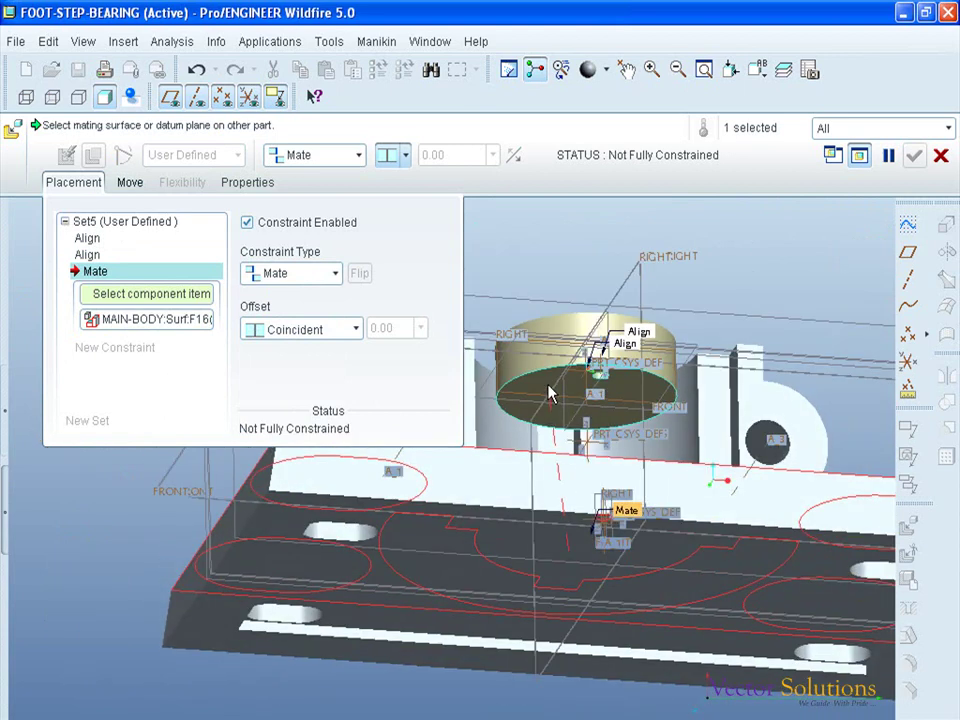
left_click(550, 390)
middle_click_drag(587, 381, 594, 446)
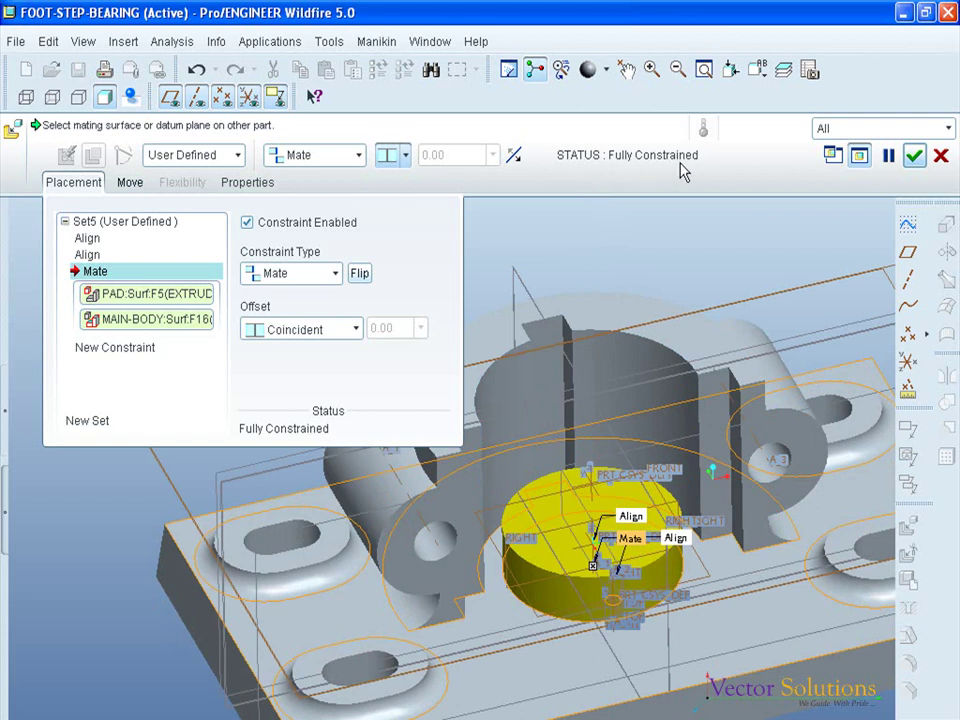
left_click(914, 157)
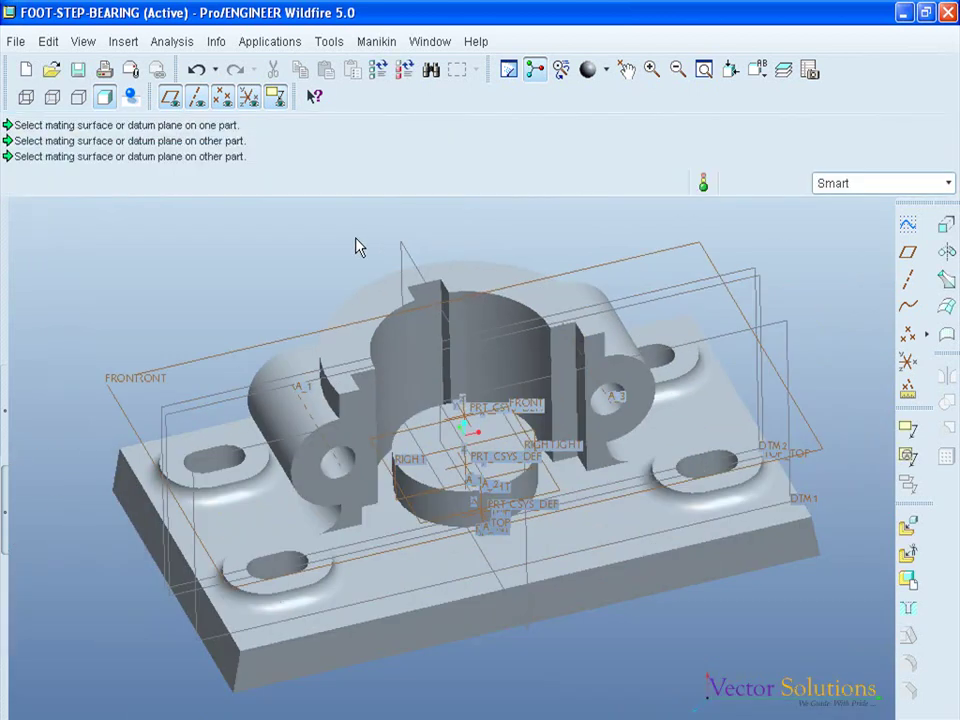
- Load bush.prt and align its axis A_1 with the pad's axis A_1
left_click(908, 526)
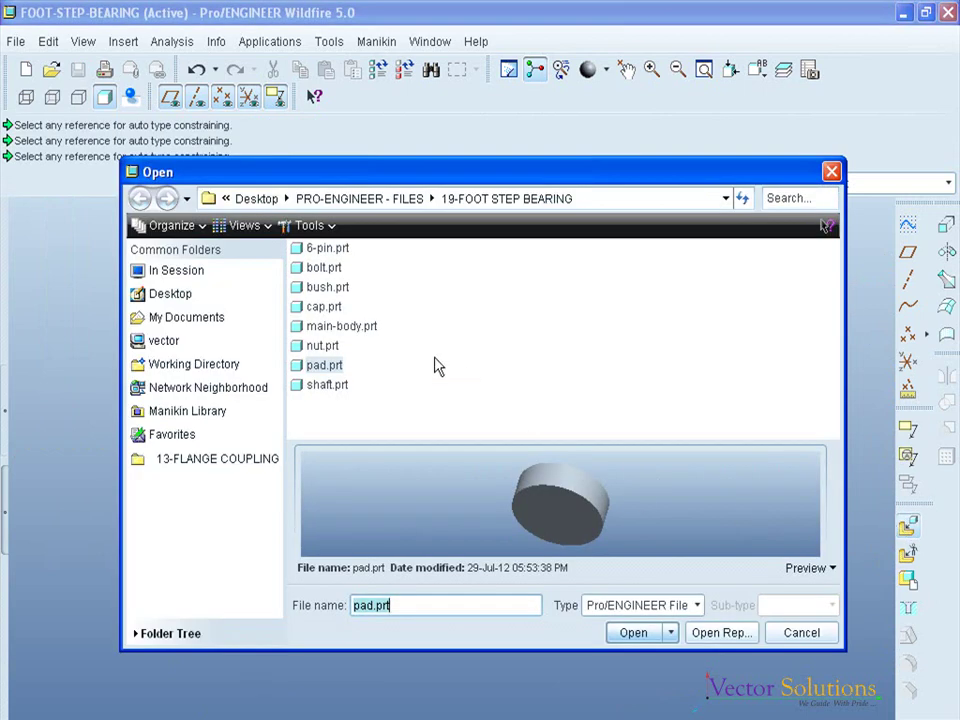
left_click(340, 295)
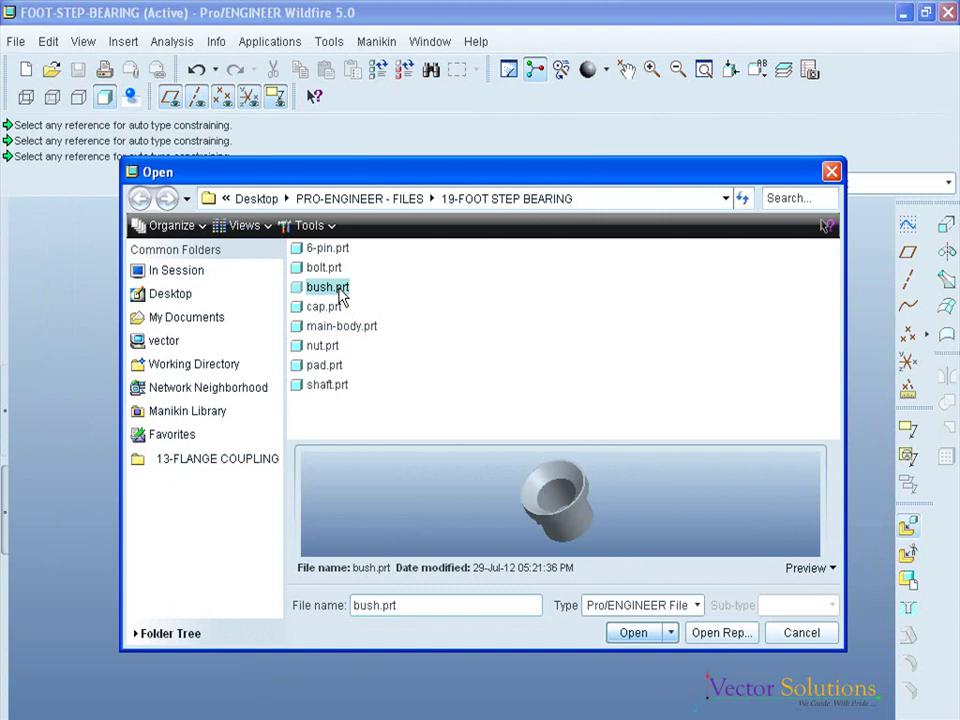
left_click(633, 633)
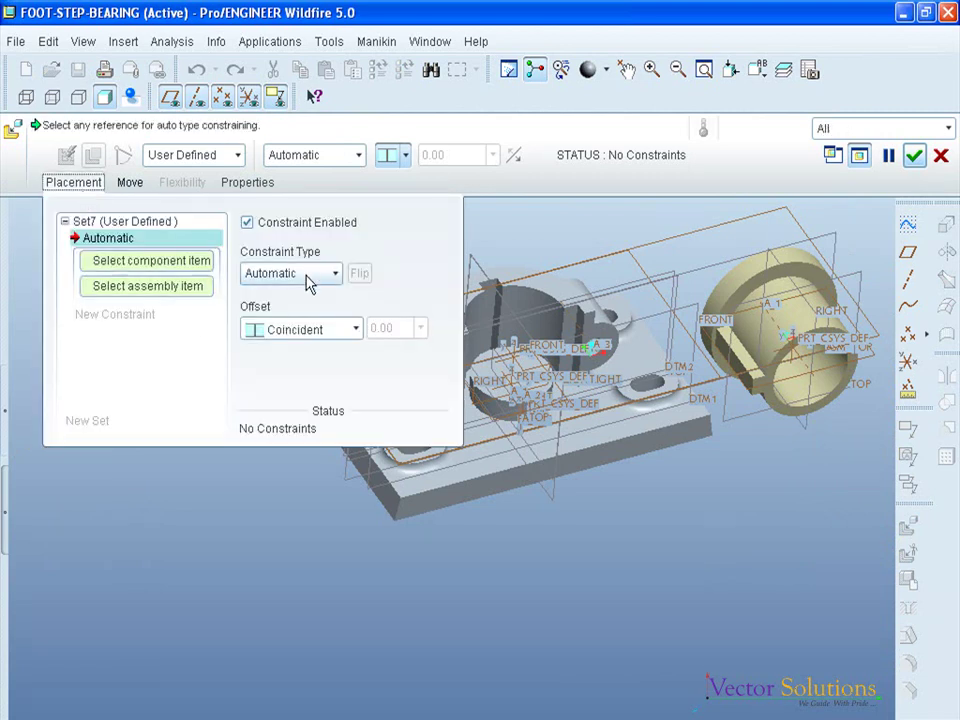
left_click(325, 276)
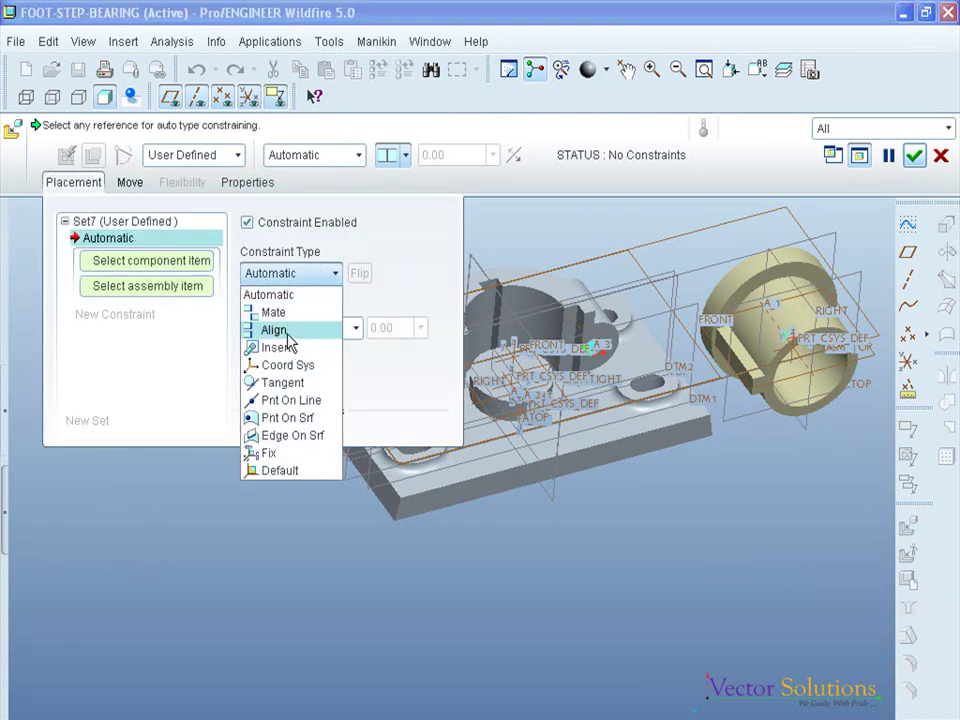
left_click(287, 332)
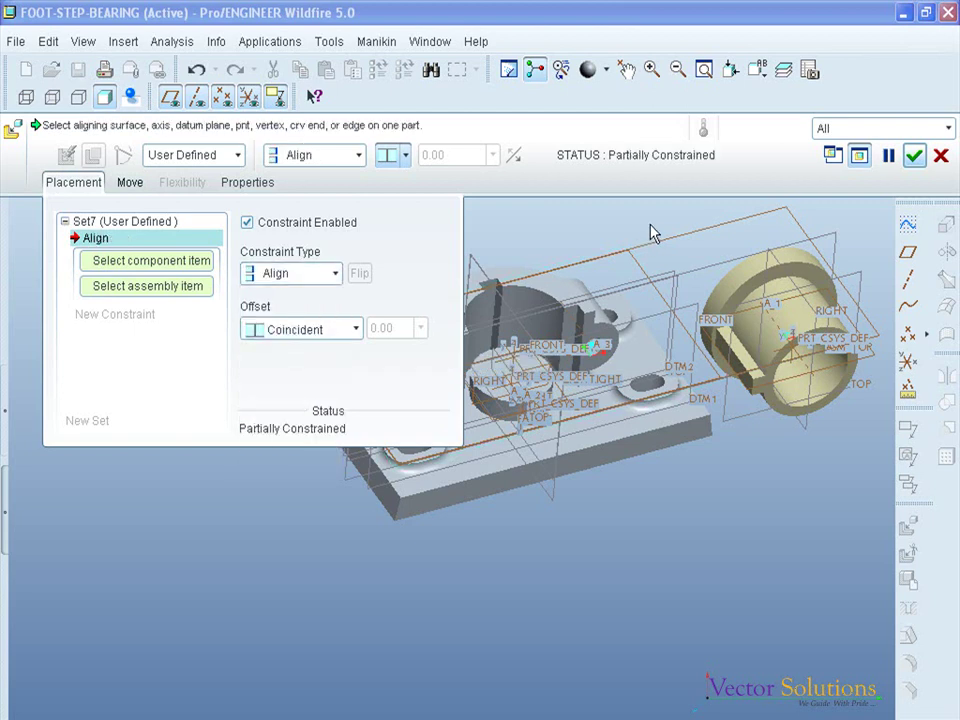
left_click(787, 341)
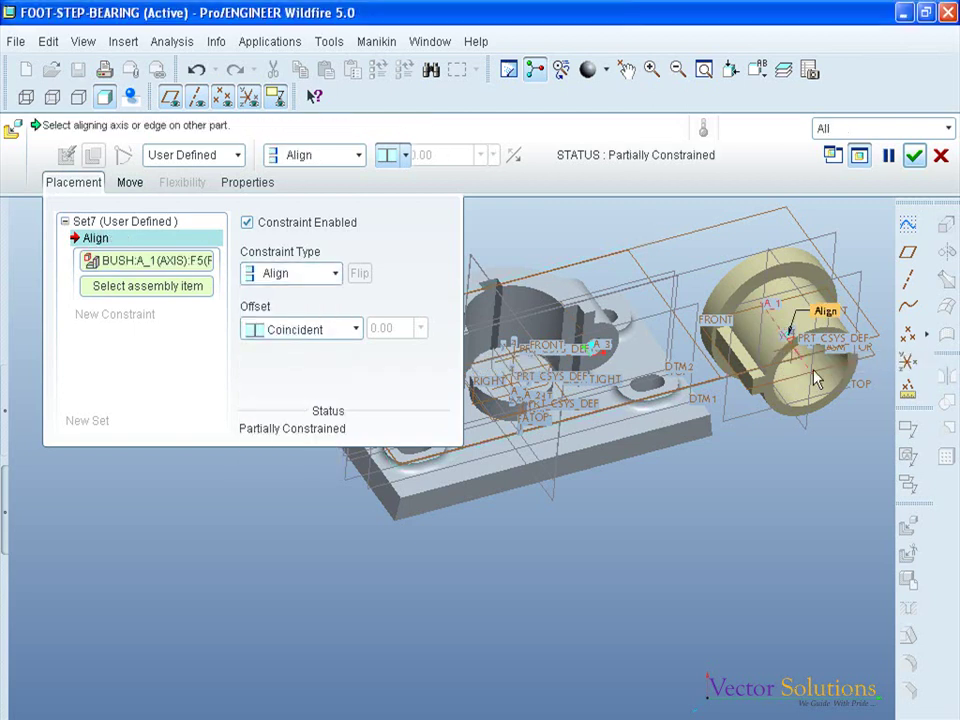
scroll(525, 400, "down", 5)
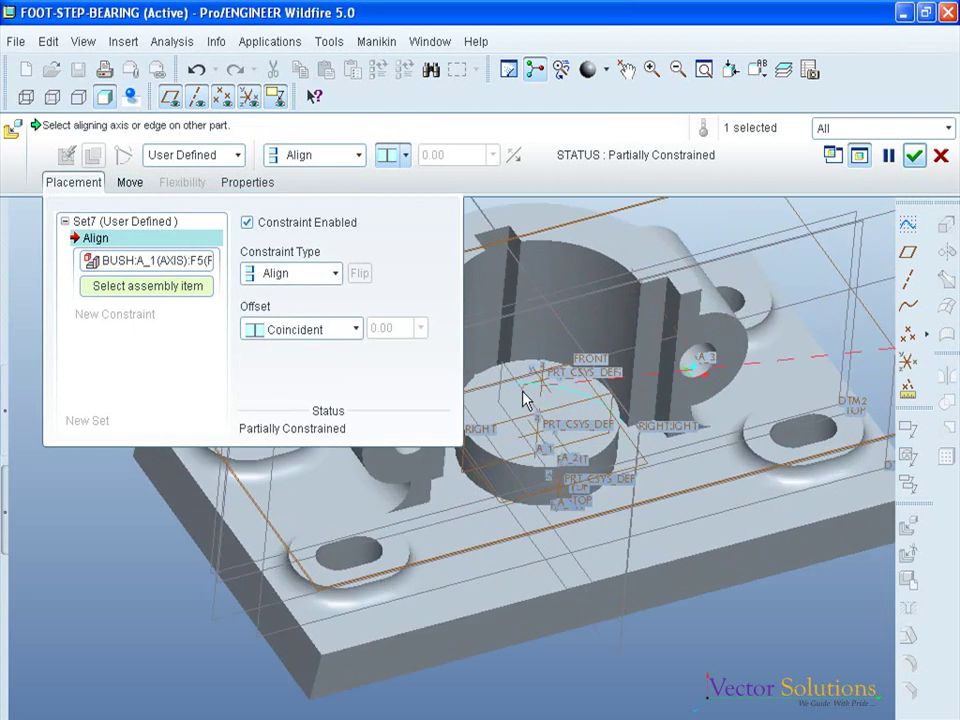
left_click(541, 440)
scroll(664, 401, "up", 3)
scroll(671, 403, "down", 3)
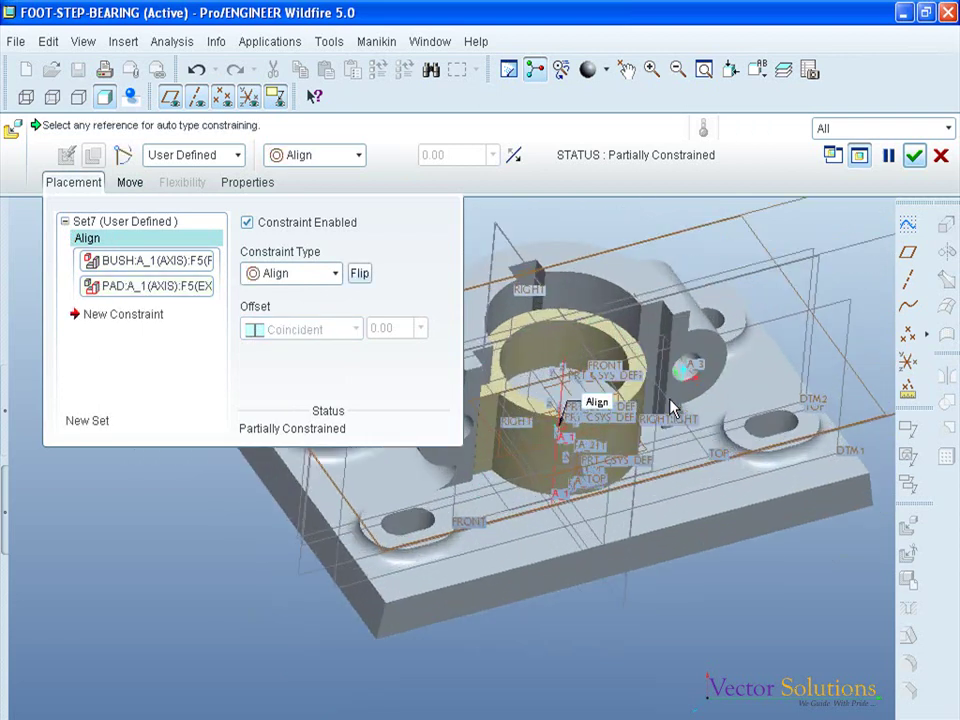
left_click(129, 182)
- Move the bush freely to a position above the main body
left_click(596, 458)
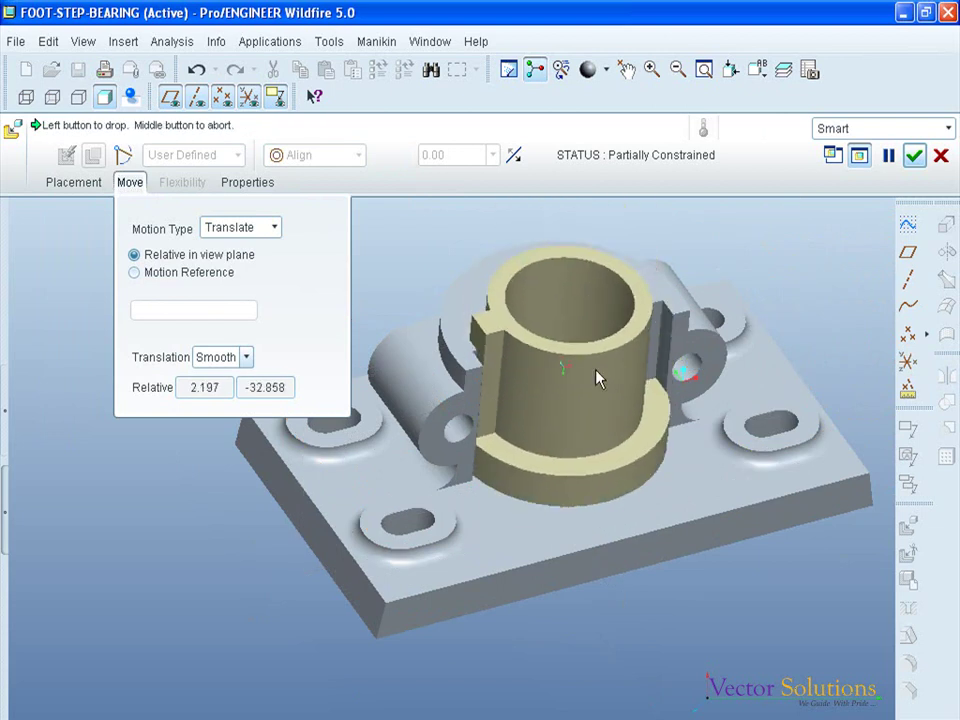
scroll(591, 465, "up", 2)
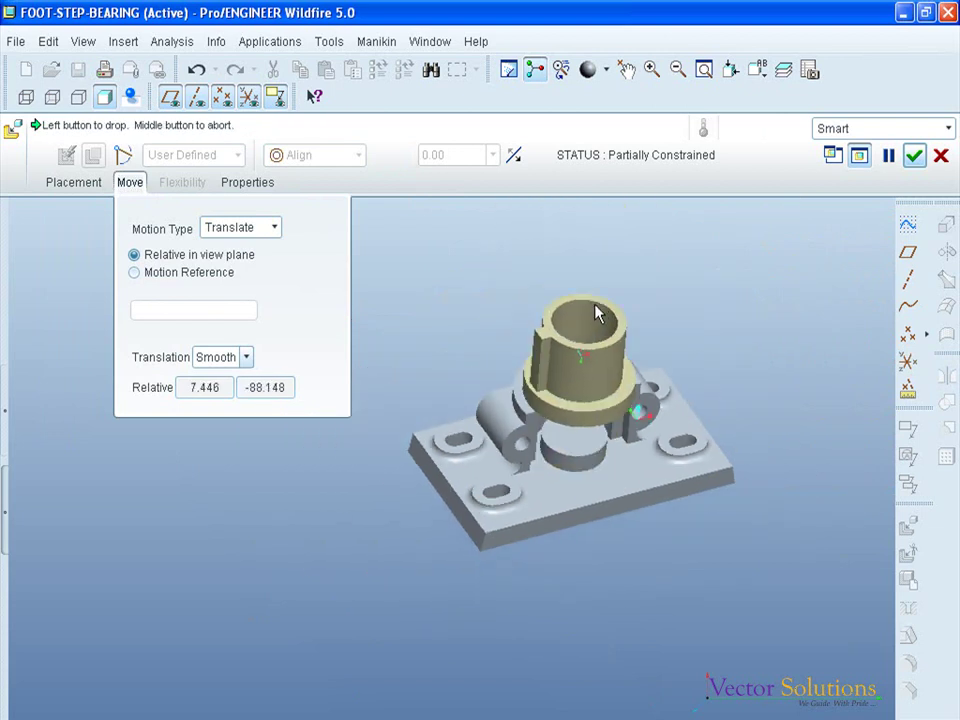
left_click(592, 210)
left_click(513, 160)
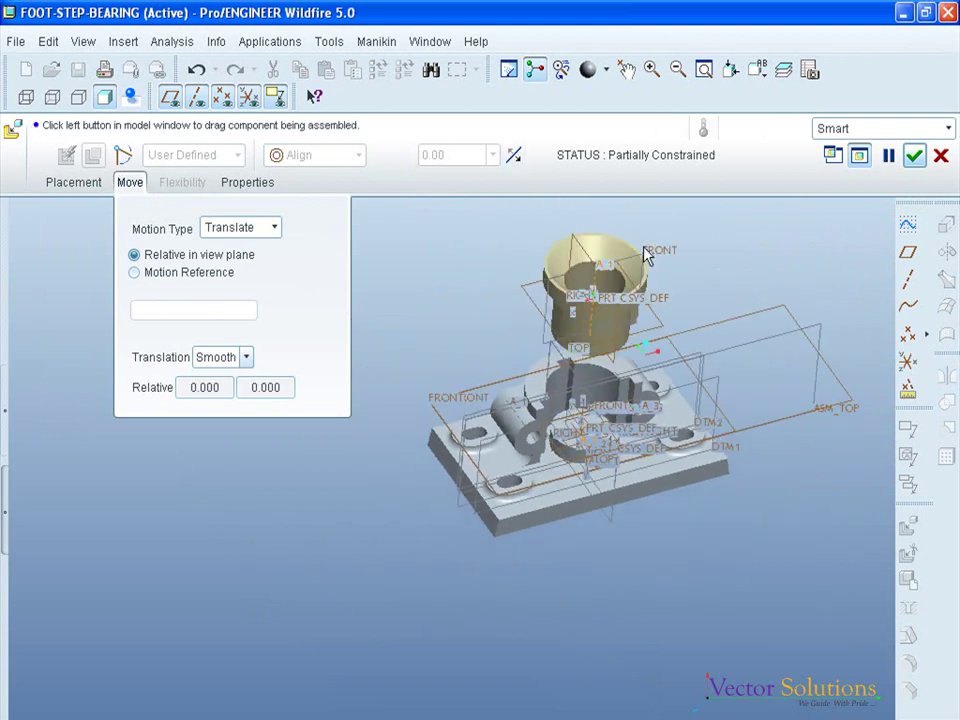
middle_click_drag(675, 290, 667, 270)
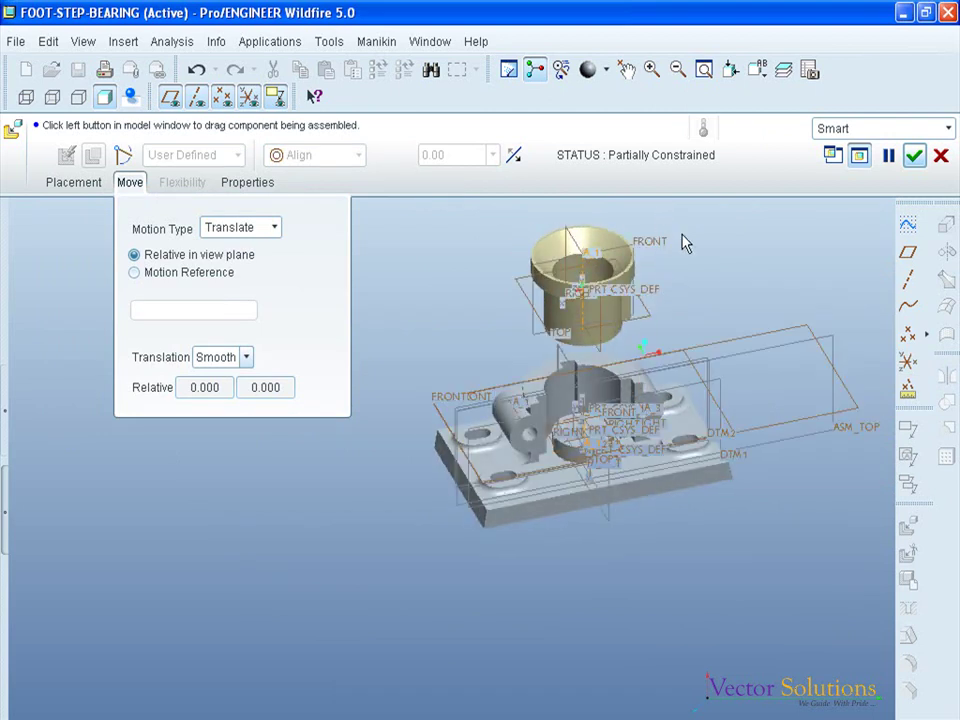
- Add a Mate between the bush's FRONT plane and ASM_RIGHT, changing the angle offset from 270 to 0
left_click(80, 184)
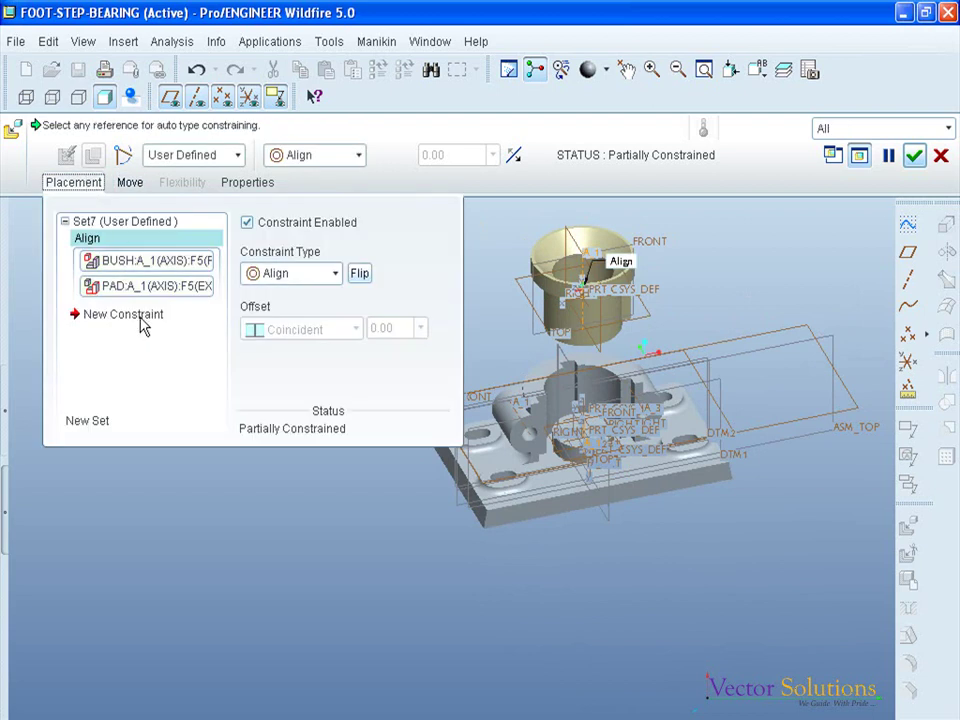
left_click(143, 320)
left_click(320, 273)
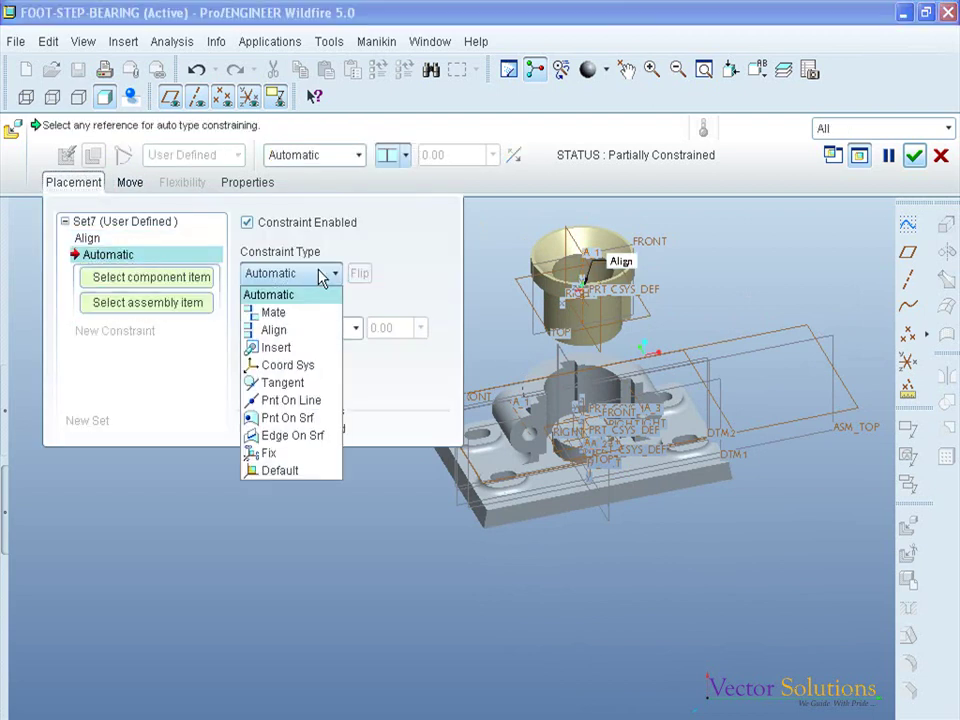
left_click(273, 312)
middle_click_drag(600, 300, 669, 227)
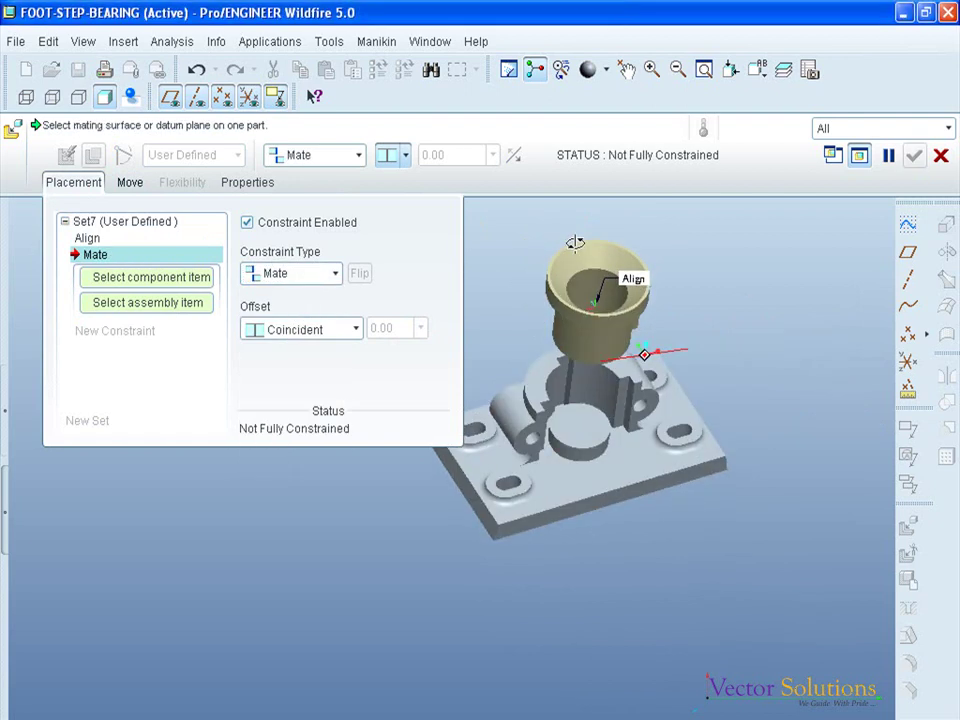
left_click(664, 263)
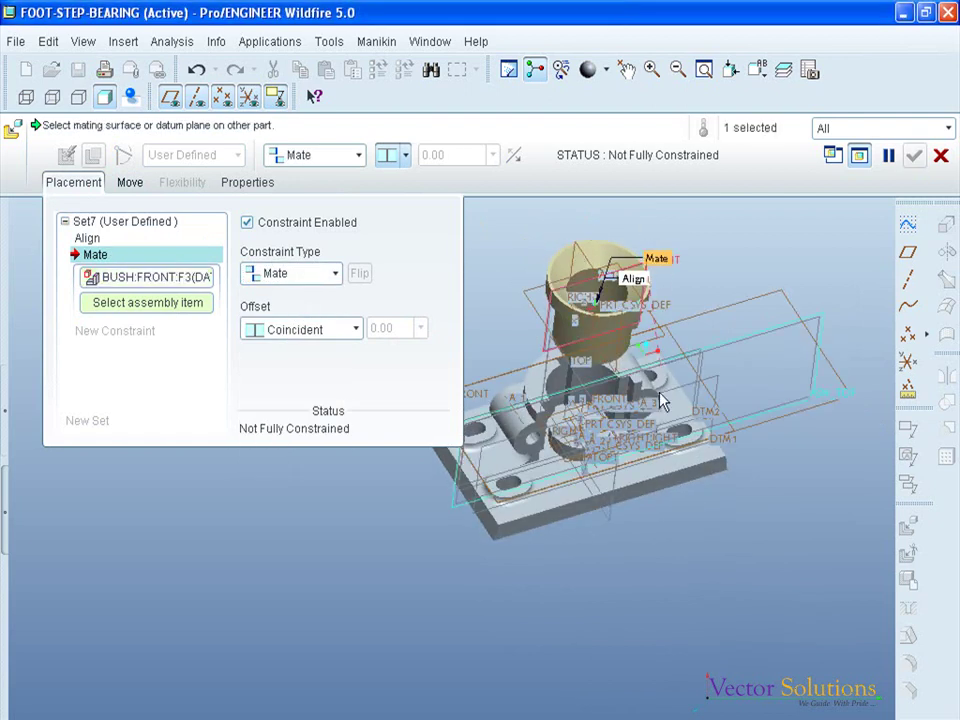
left_click(614, 527)
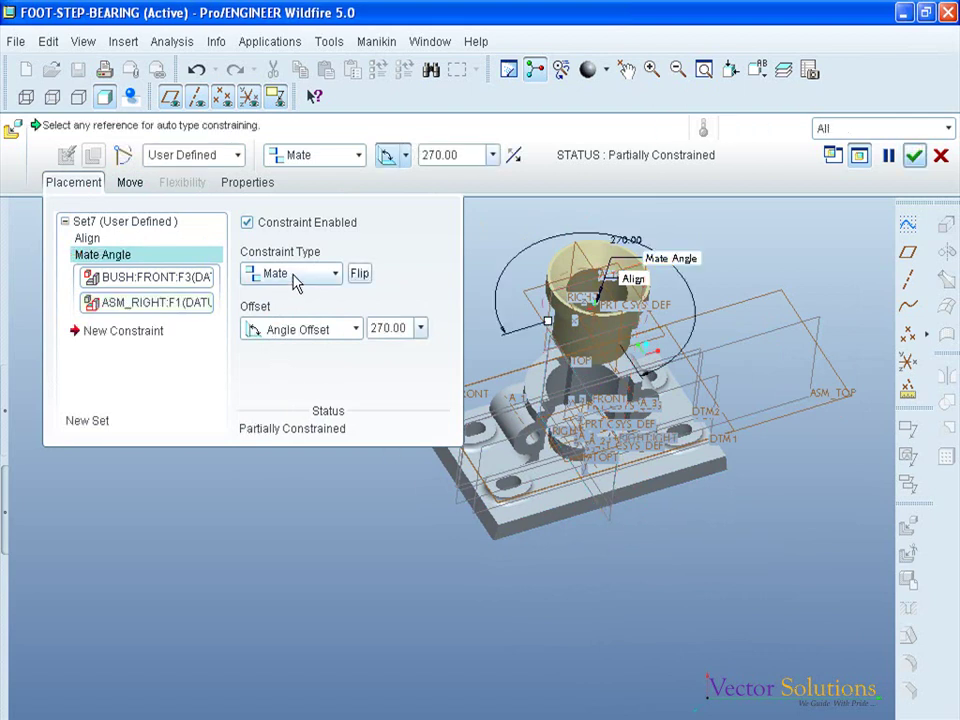
double_click(465, 155)
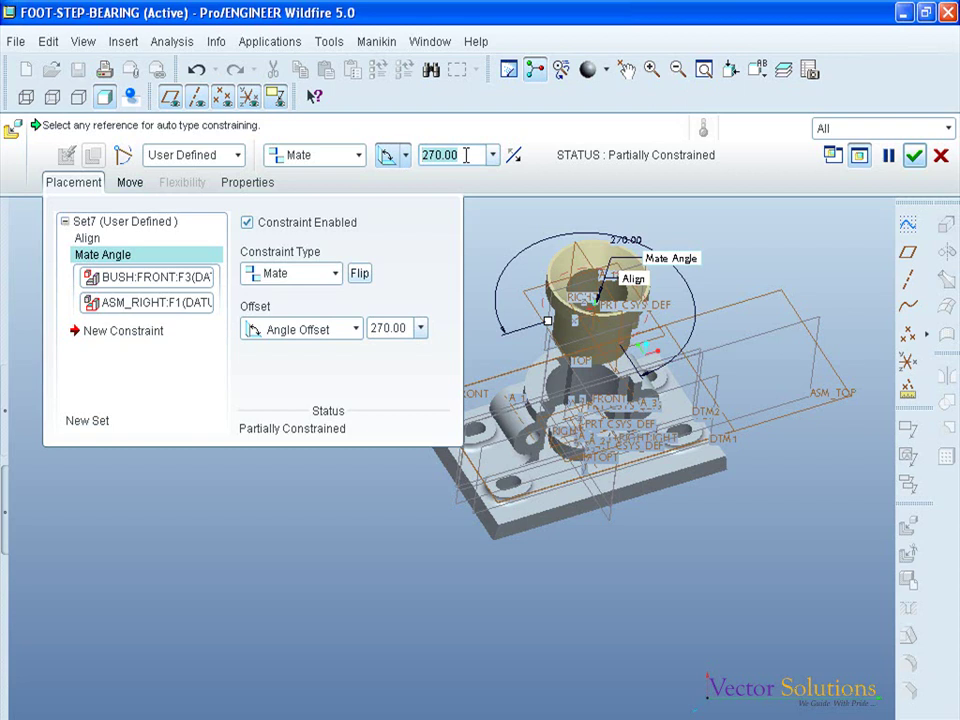
type("0")
key("Return")
mouse_move(632, 184)
middle_mouse_down()
mouse_move(716, 380)
mouse_move(630, 328)
middle_mouse_up()
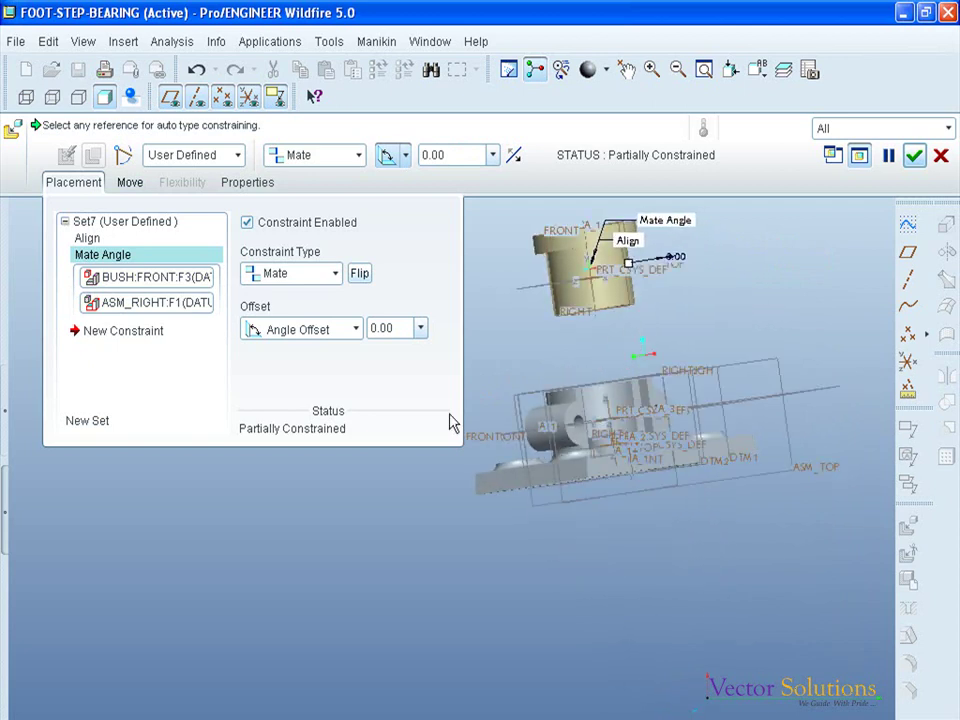
left_click(140, 334)
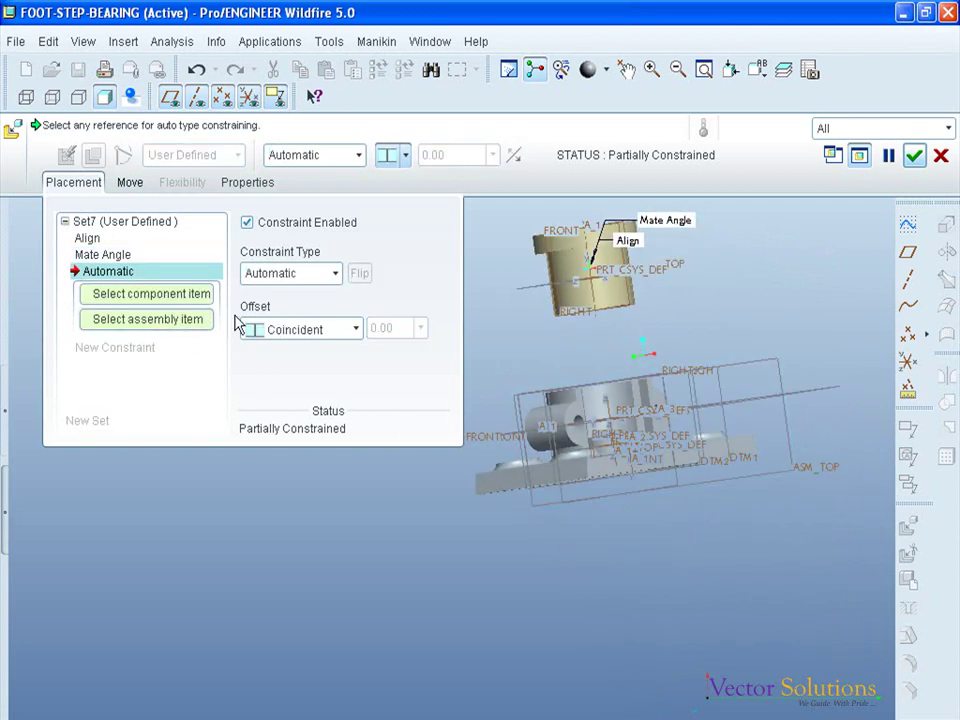
- Mate the bush's surface against the main body's seating surface and complete its placement
left_click(333, 275)
left_click(273, 312)
mouse_move(465, 358)
middle_mouse_down()
mouse_move(612, 288)
mouse_move(657, 340)
mouse_move(654, 403)
middle_mouse_up()
scroll(612, 288, "down", 3)
left_click(632, 315)
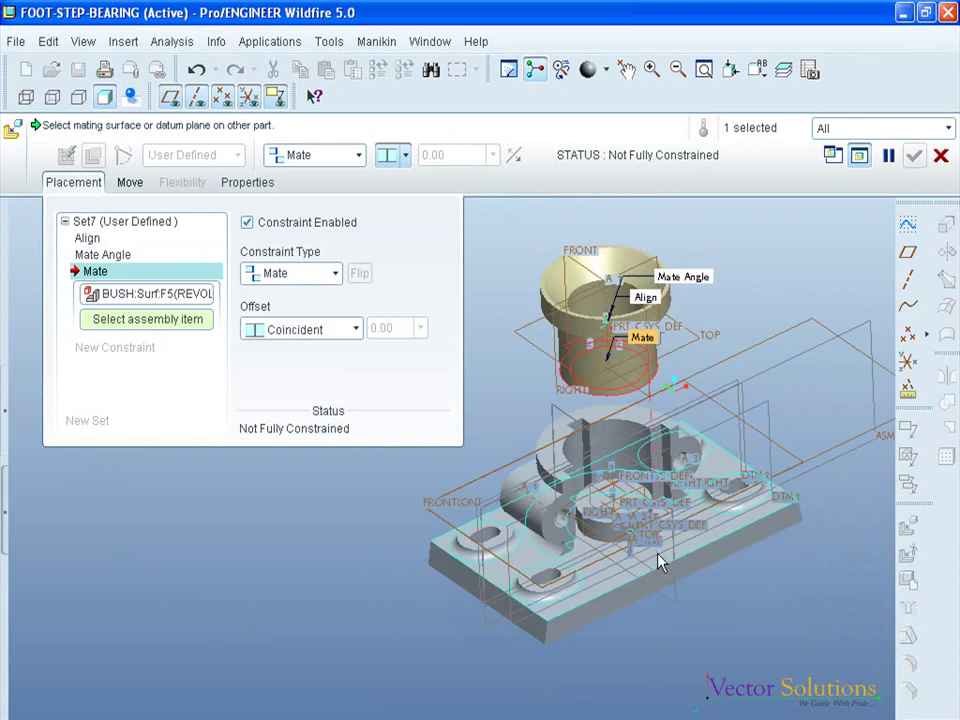
left_click(659, 563)
middle_click_drag(659, 563, 640, 437)
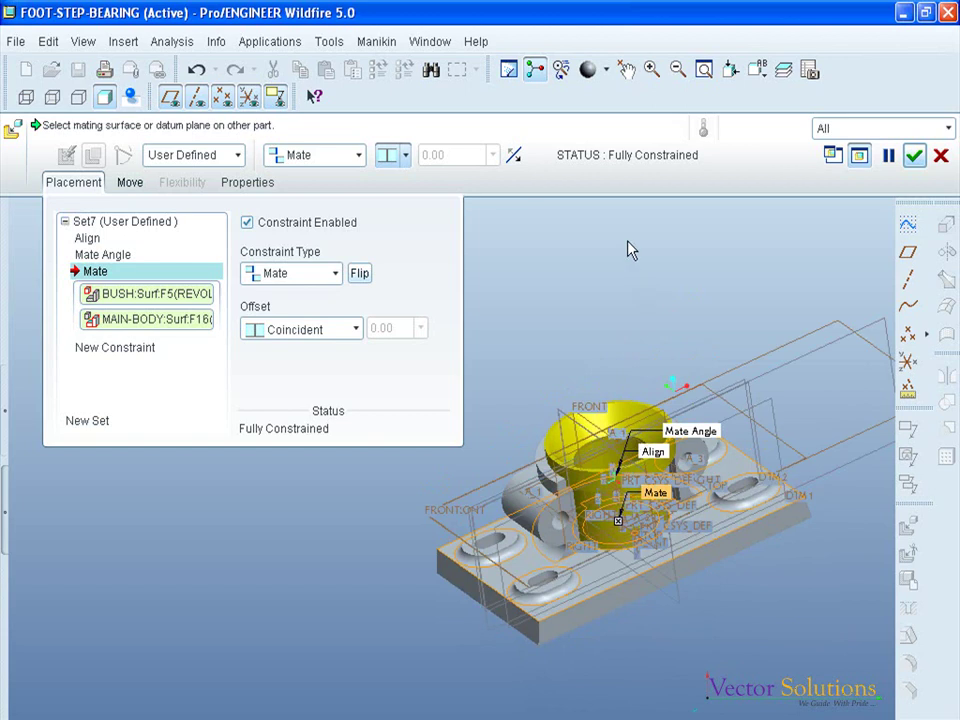
left_click(916, 157)
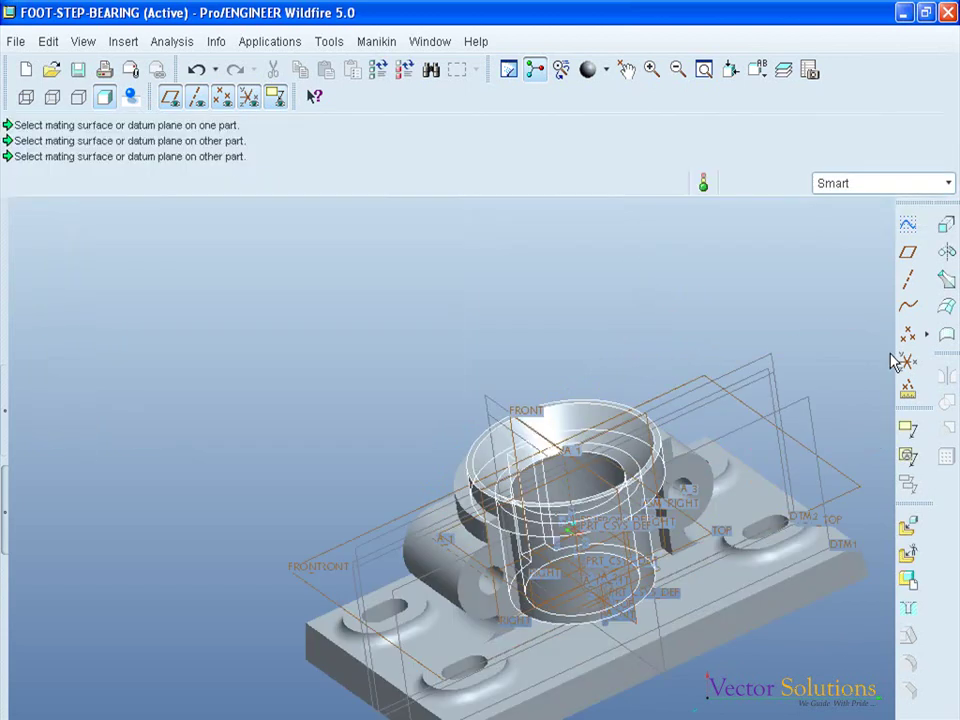
scroll(690, 640, "up", 2)
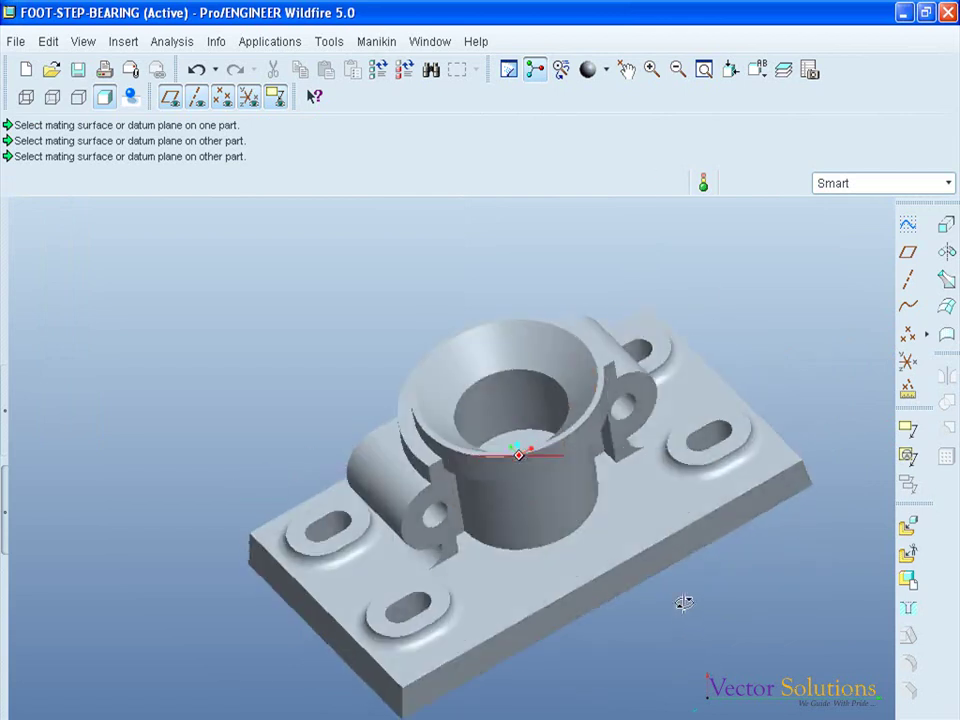
scroll(780, 570, "down", 2)
- Load shaft.prt into the assembly for placement
left_click(907, 527)
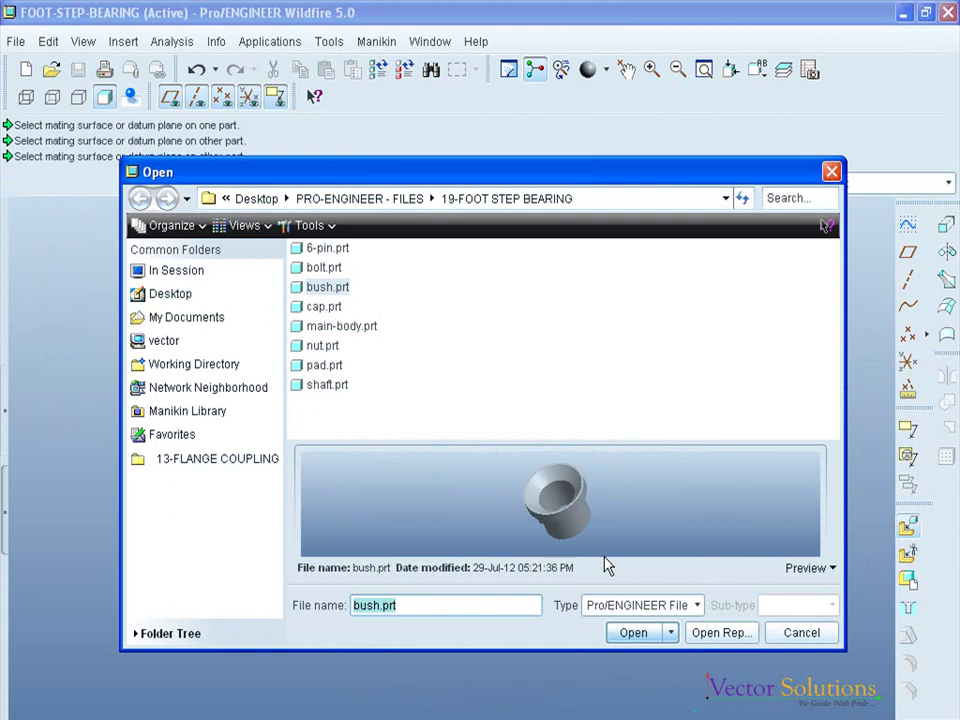
left_click(336, 390)
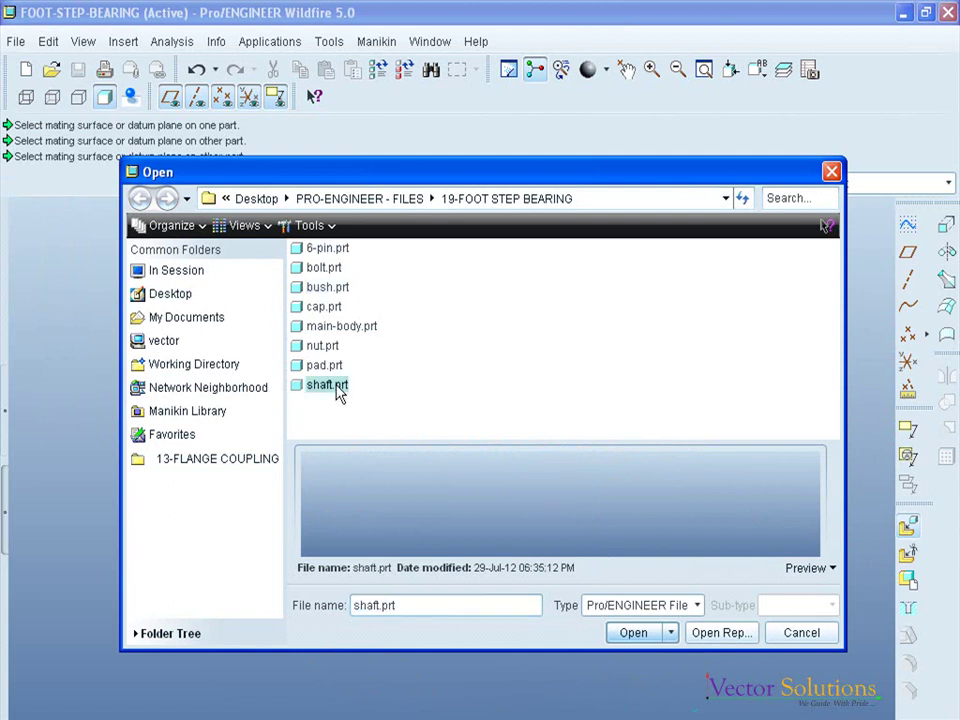
left_click(634, 632)
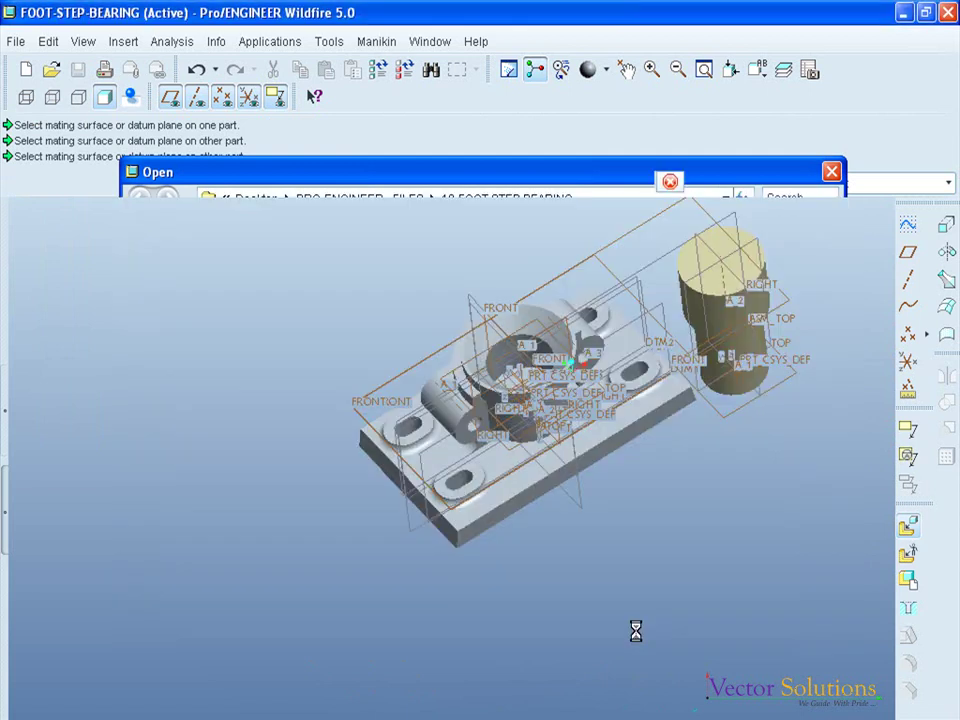
middle_click_drag(672, 558, 691, 455)
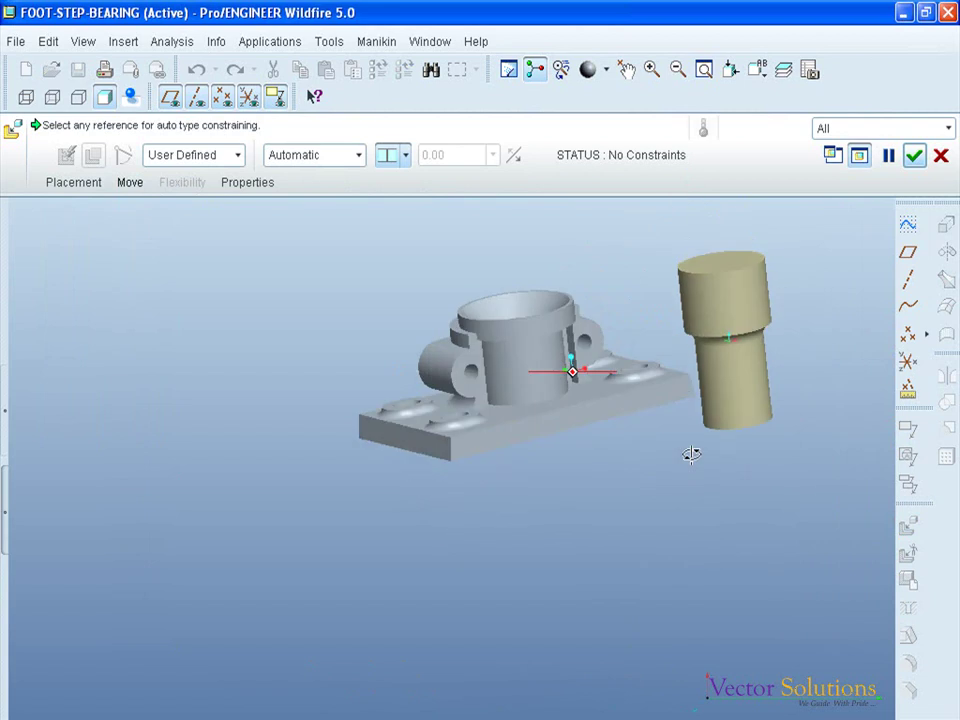
- Mate the shaft's bottom face against the pad's surface
left_click(71, 184)
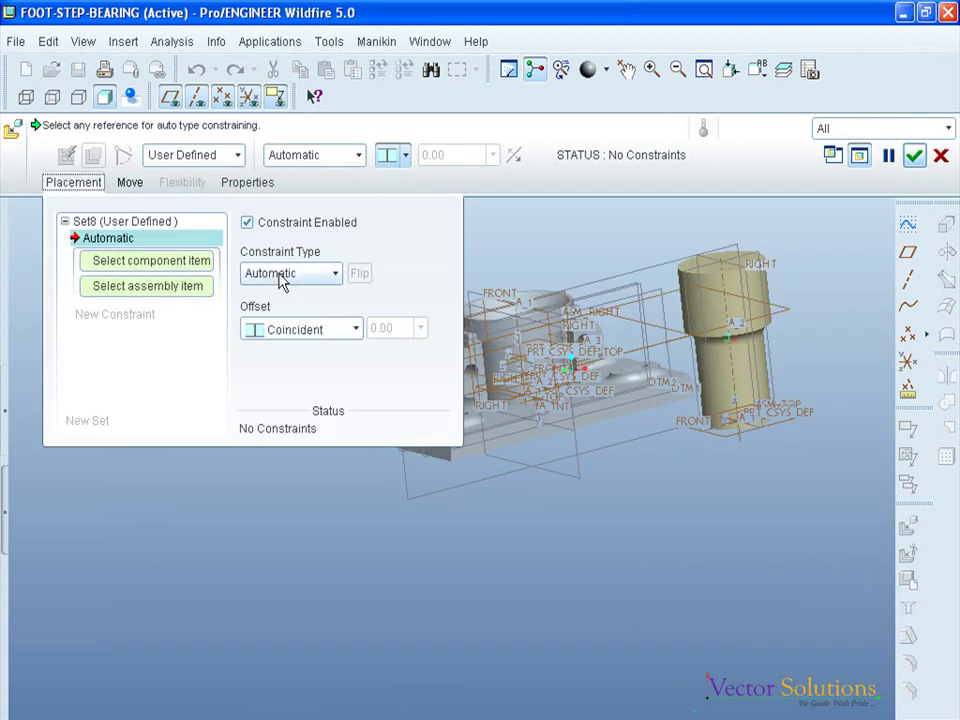
left_click(336, 273)
left_click(273, 312)
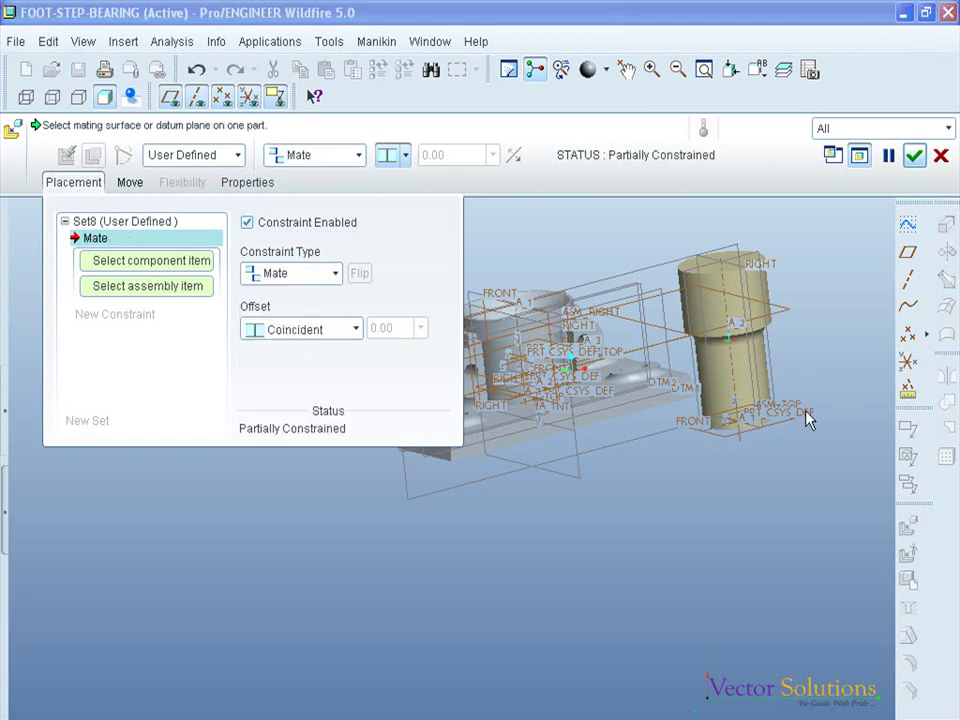
mouse_move(800, 433)
middle_mouse_down()
mouse_move(784, 386)
mouse_move(834, 388)
mouse_move(840, 484)
mouse_move(648, 450)
middle_mouse_up()
left_click(781, 420)
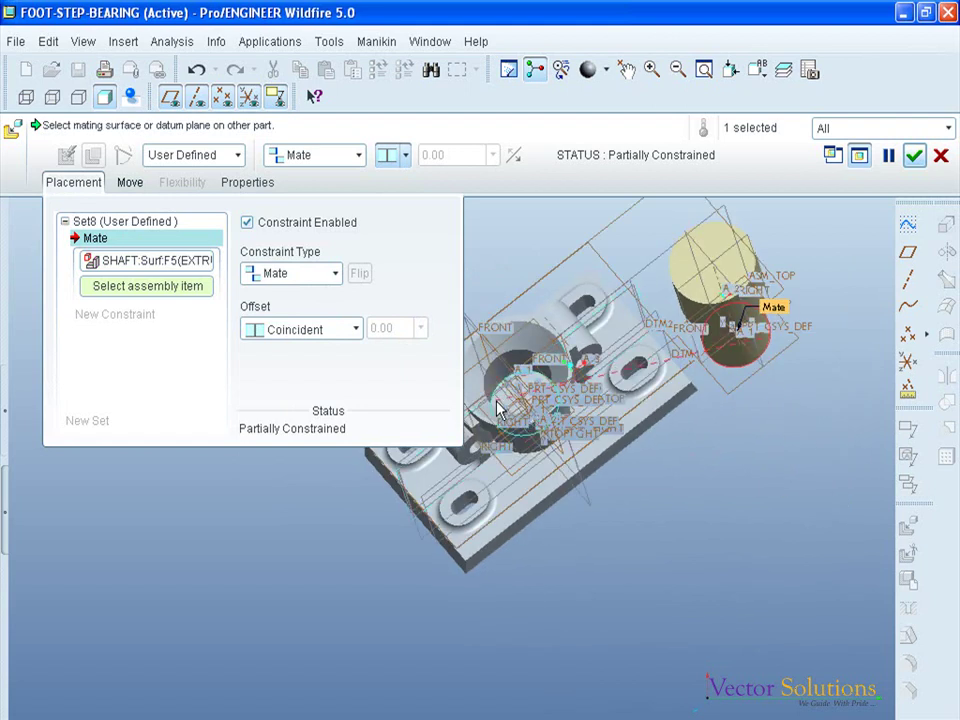
scroll(500, 407, "up", 3)
left_click(500, 405)
scroll(650, 450, "down", 3)
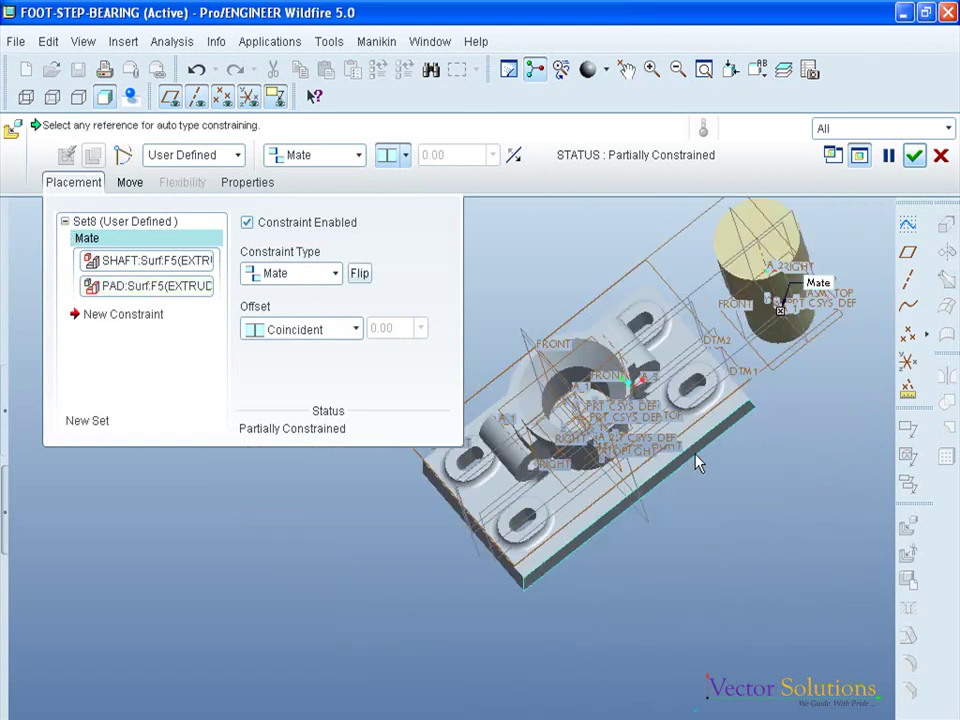
scroll(690, 440, "down", 2)
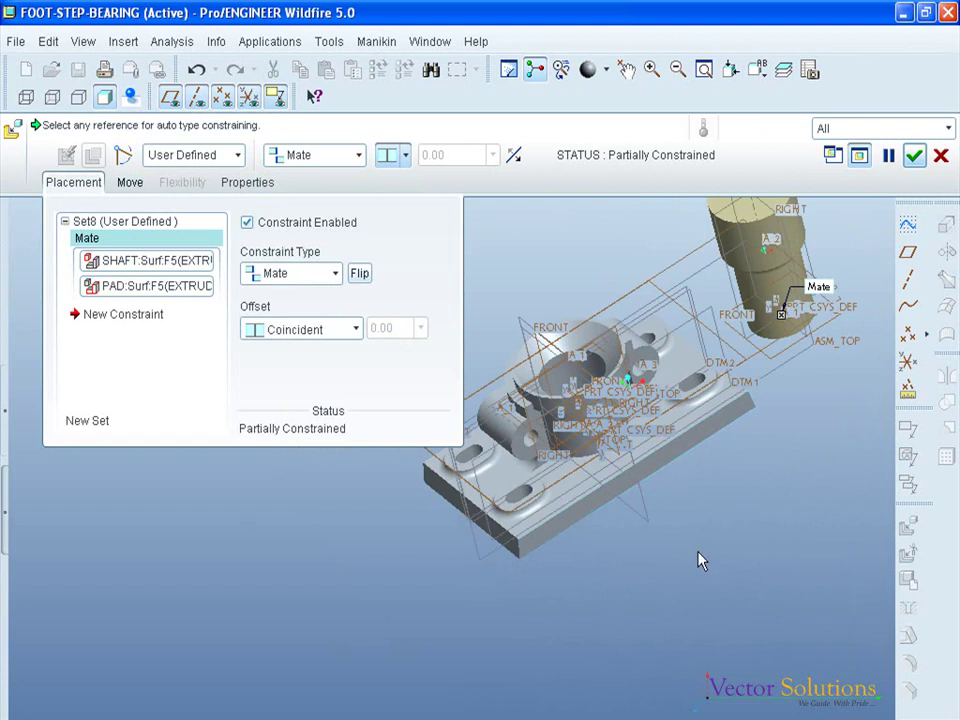
left_click(129, 318)
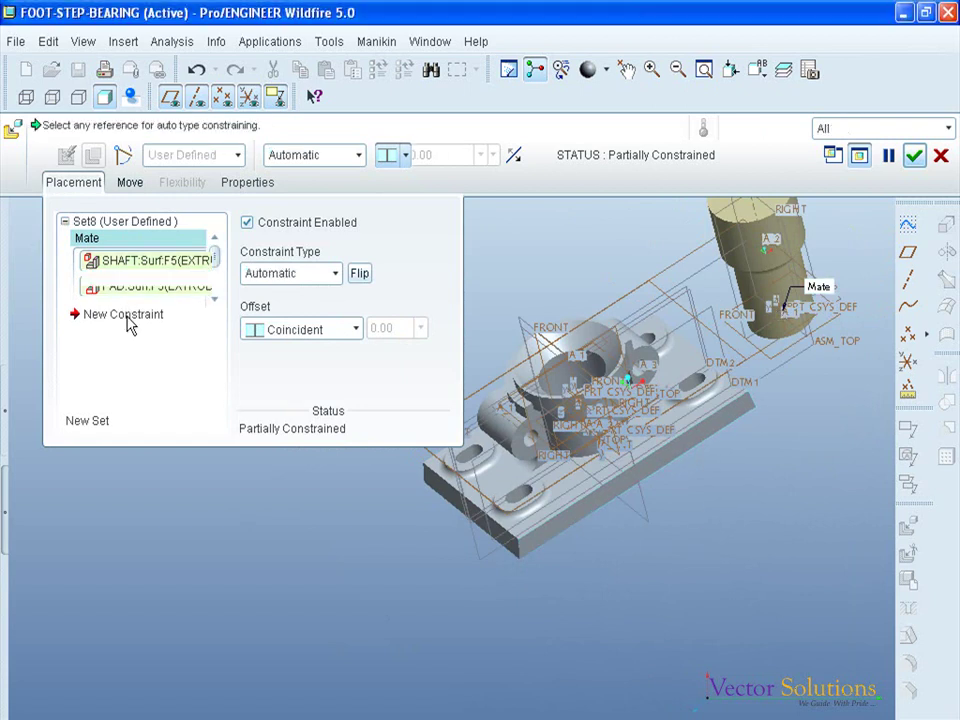
- Align the shaft's axis with the bush's A_1 to finish placing it, then restore the default orientation
left_click(333, 277)
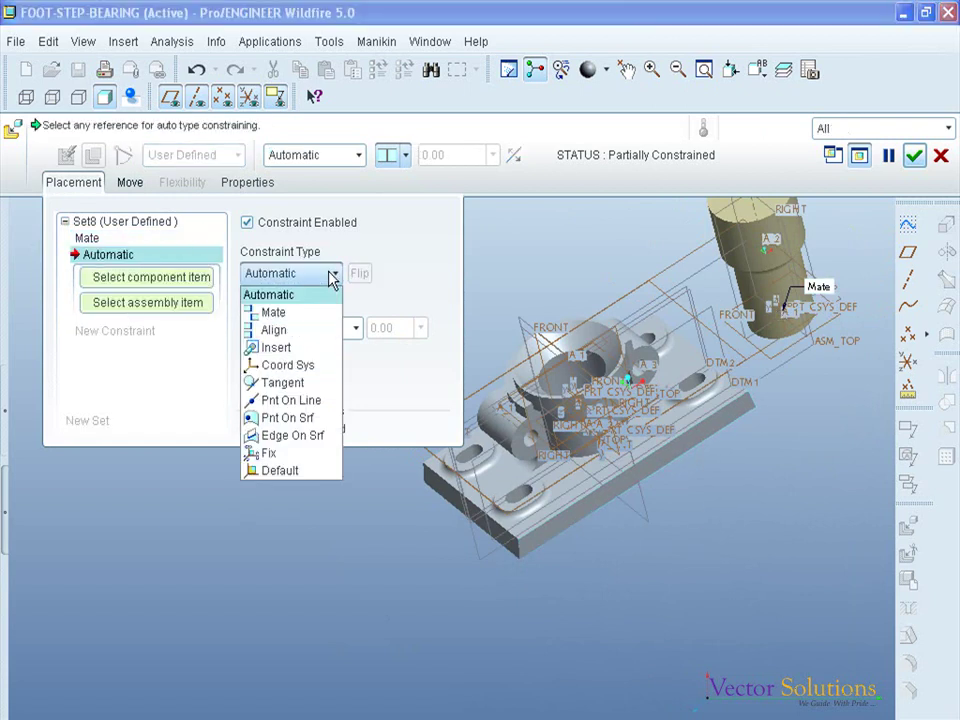
left_click(305, 331)
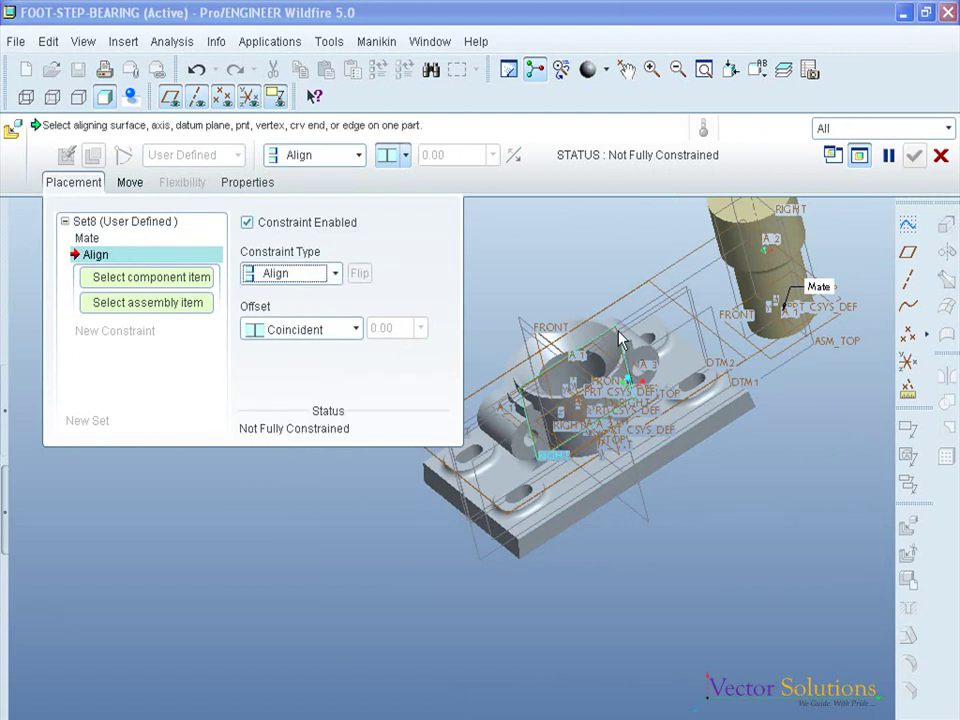
left_click(573, 385)
middle_click_drag(726, 547, 765, 325)
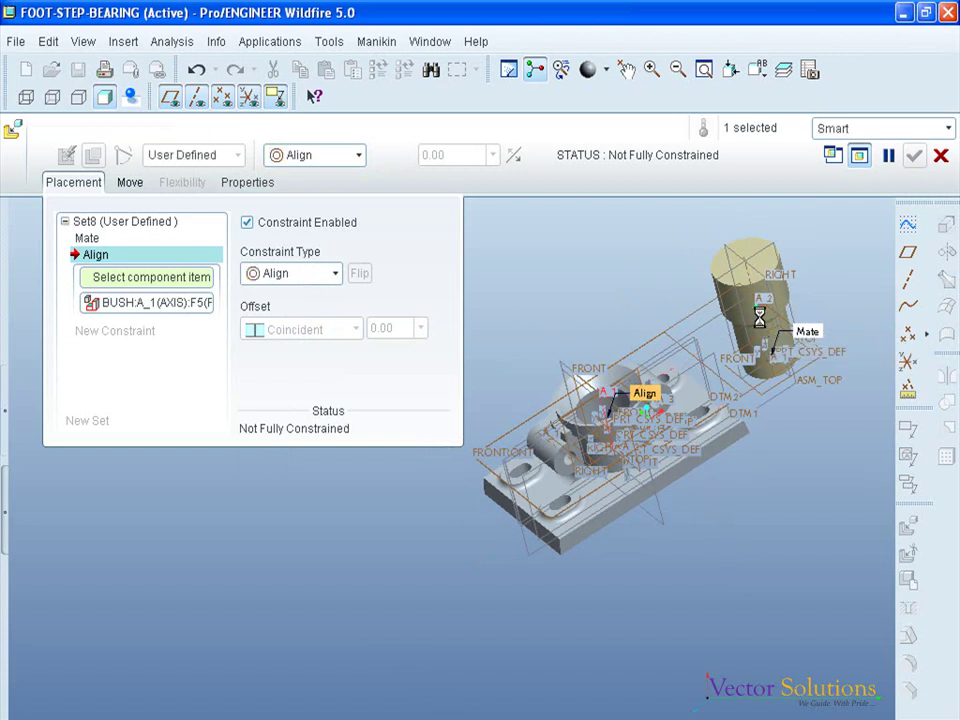
left_click(760, 325)
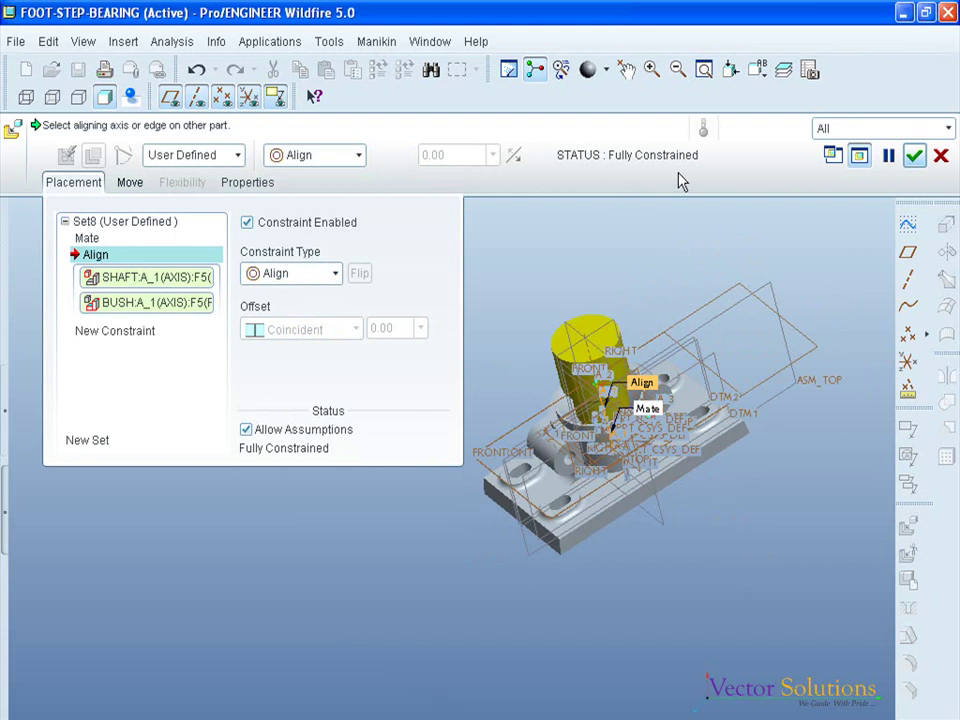
left_click(914, 155)
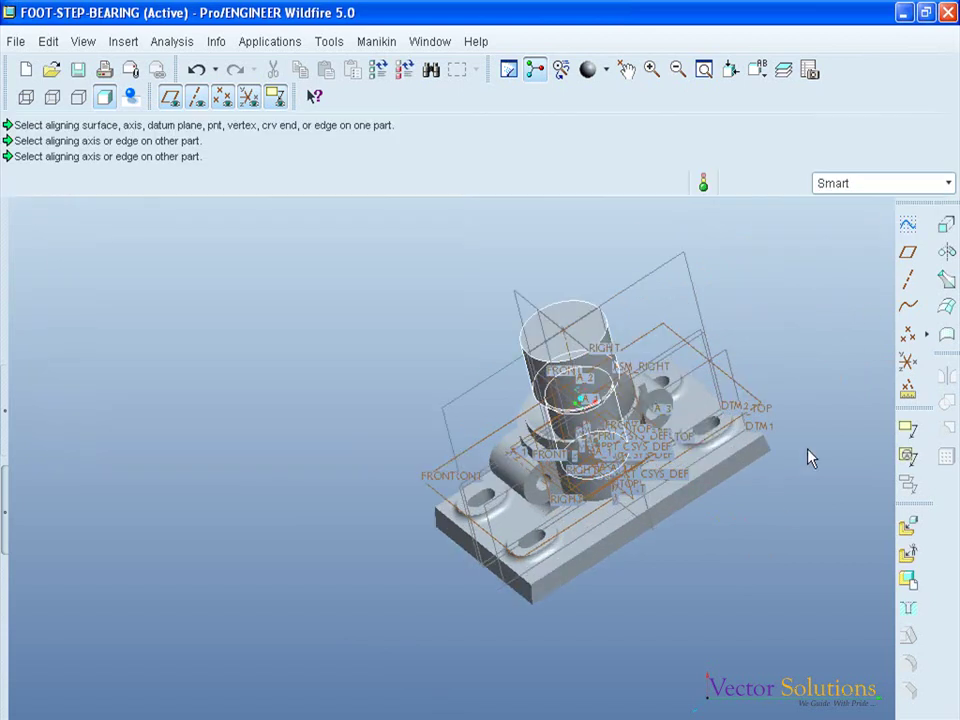
key("ctrl+d")
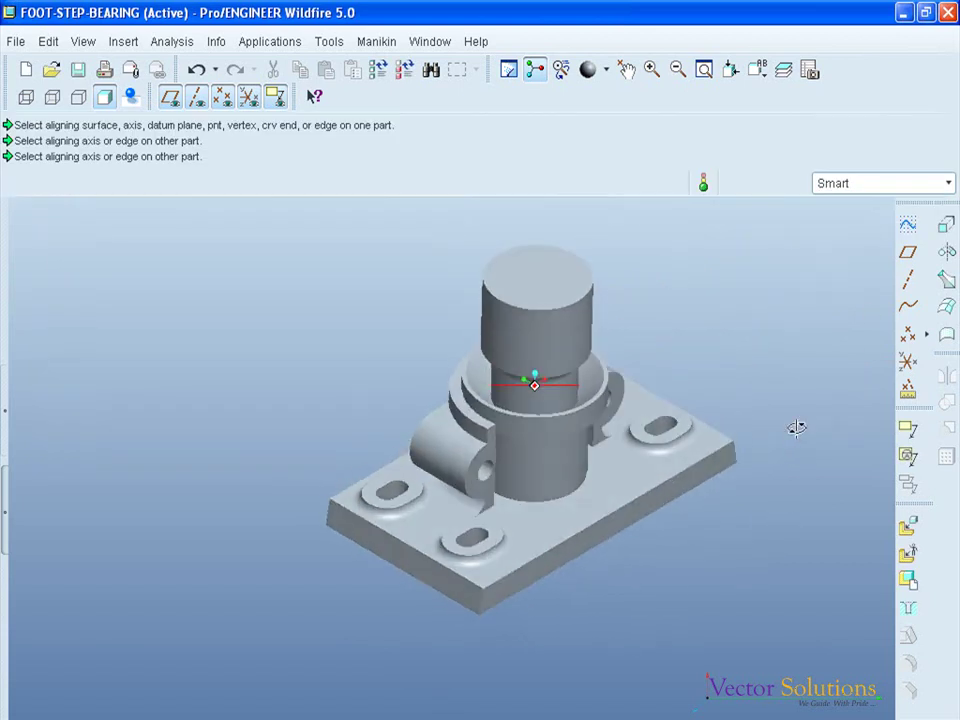
- Load cap.prt into the assembly
left_click(905, 530)
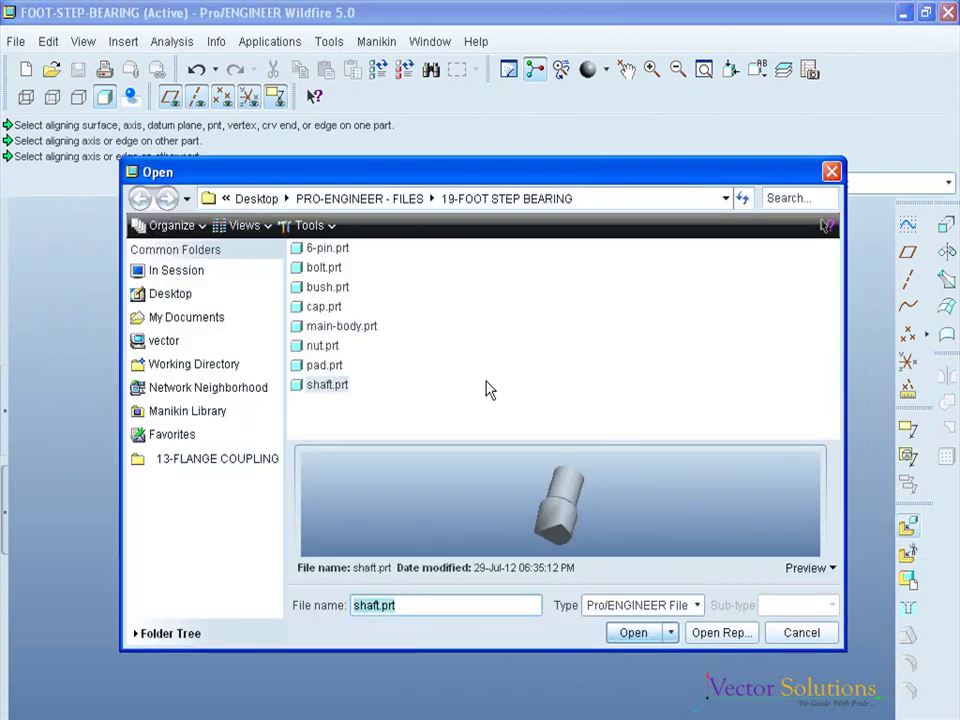
left_click(326, 309)
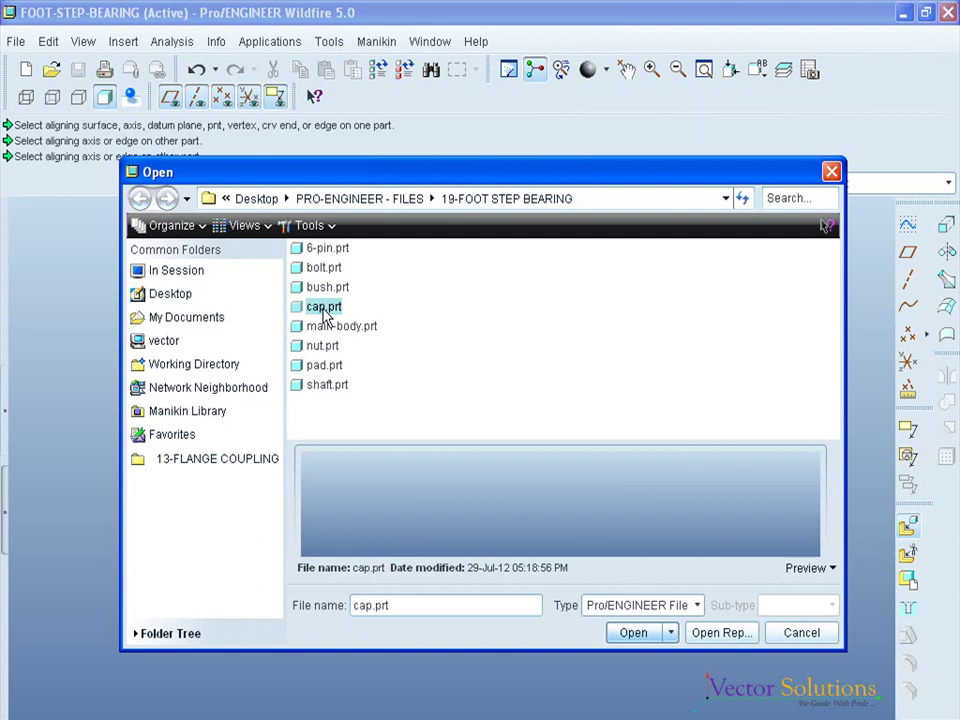
left_click(644, 634)
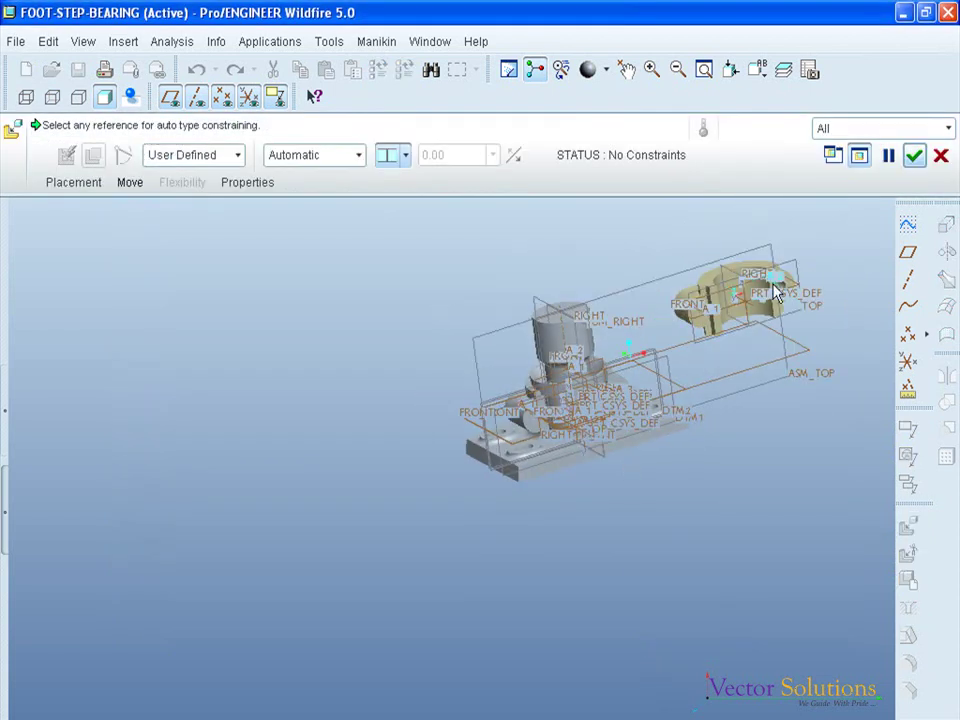
scroll(628, 400, "up", 3)
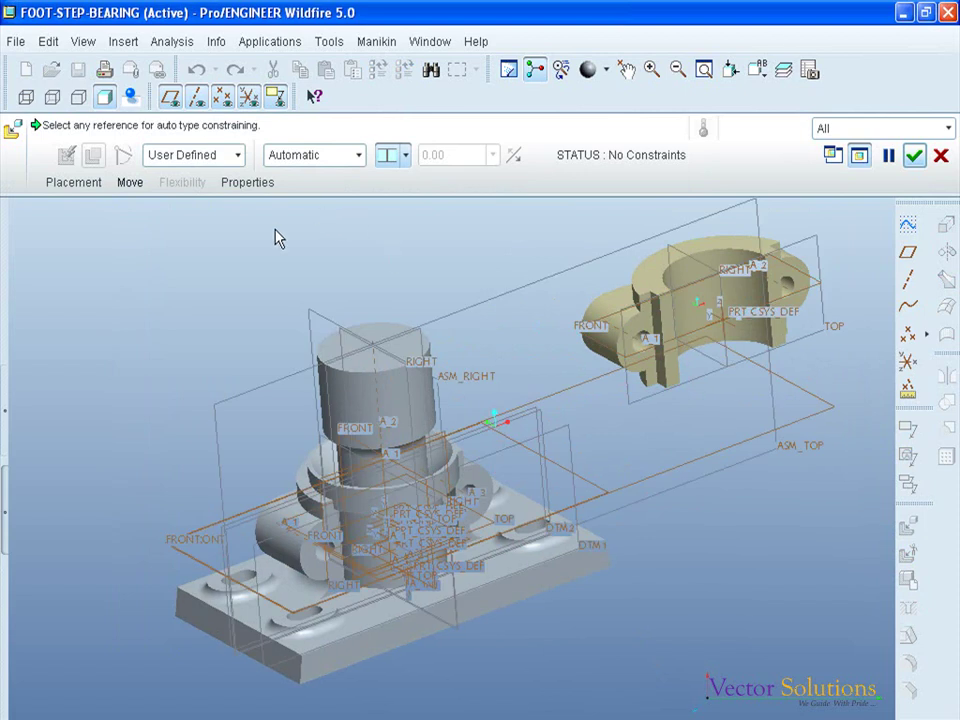
- Mate the cap's side face against the matching main-body face
left_click(73, 182)
left_click(335, 273)
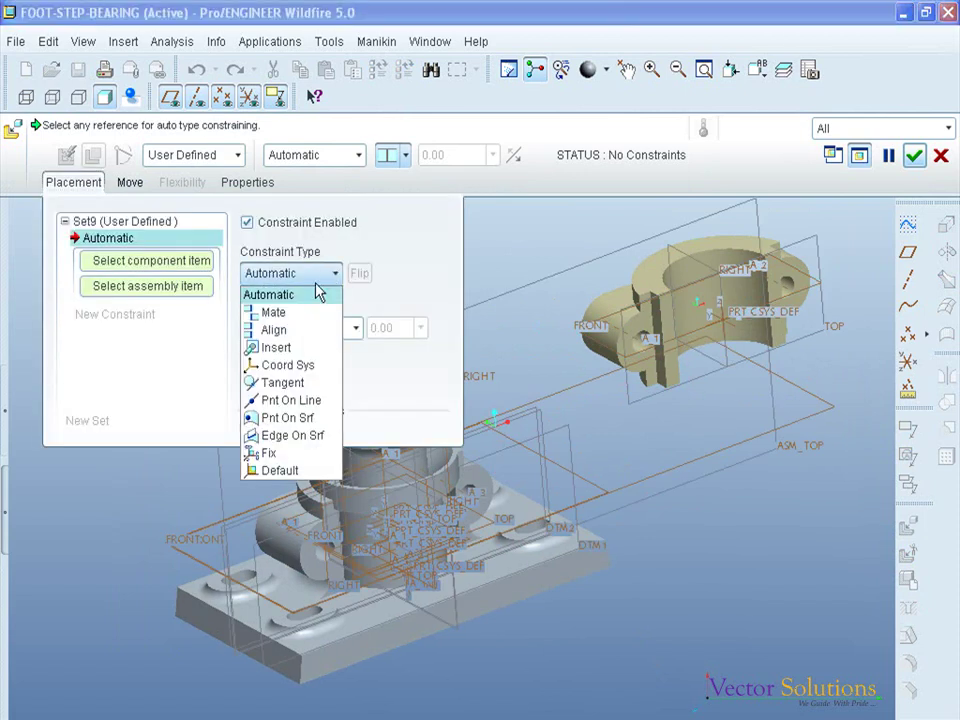
left_click(295, 314)
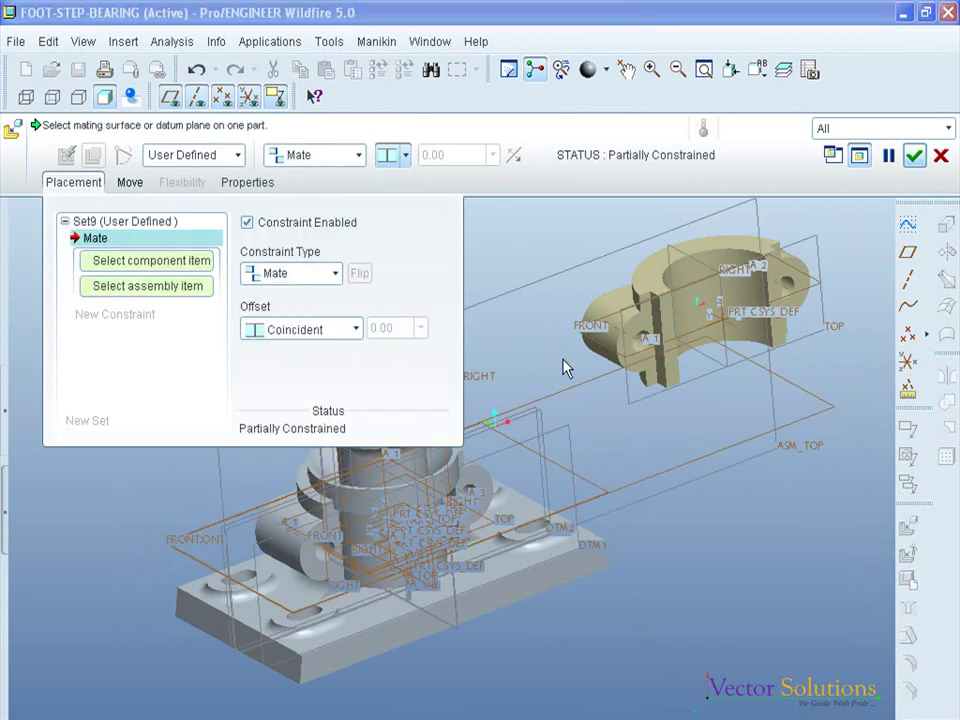
left_click(652, 335)
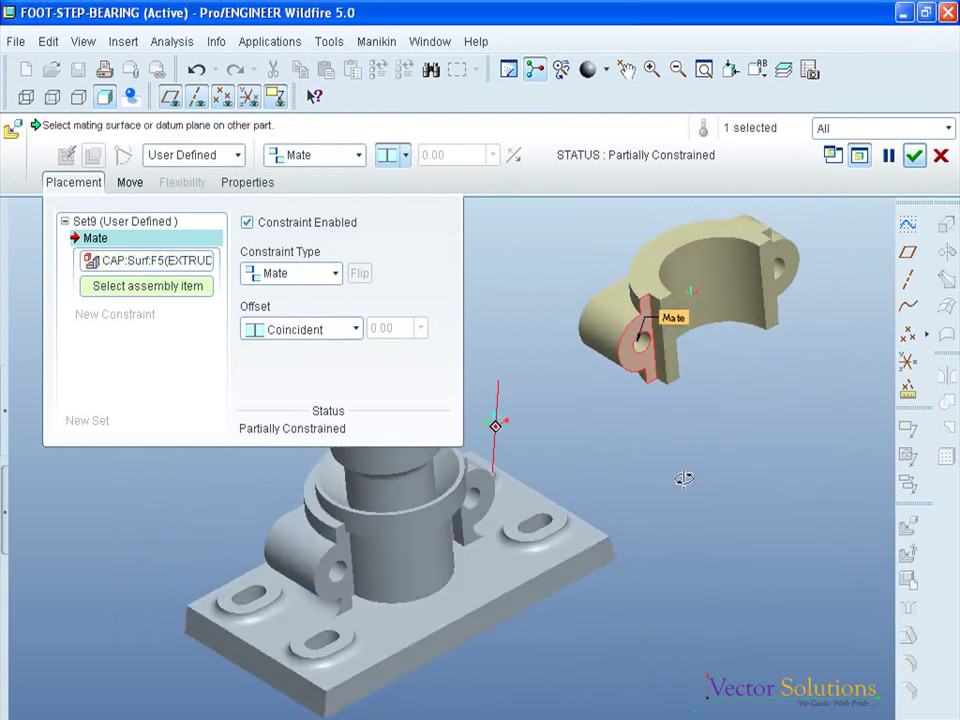
left_click(330, 597)
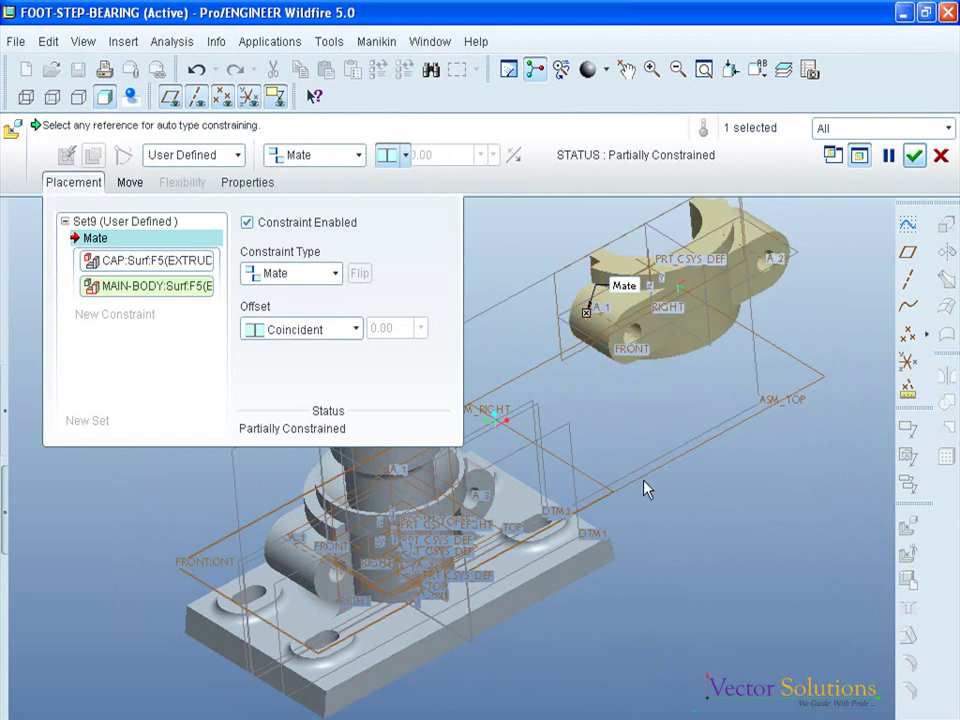
mouse_move(683, 433)
middle_mouse_down()
mouse_move(648, 408)
mouse_move(671, 403)
mouse_move(699, 439)
mouse_move(686, 446)
middle_mouse_up()
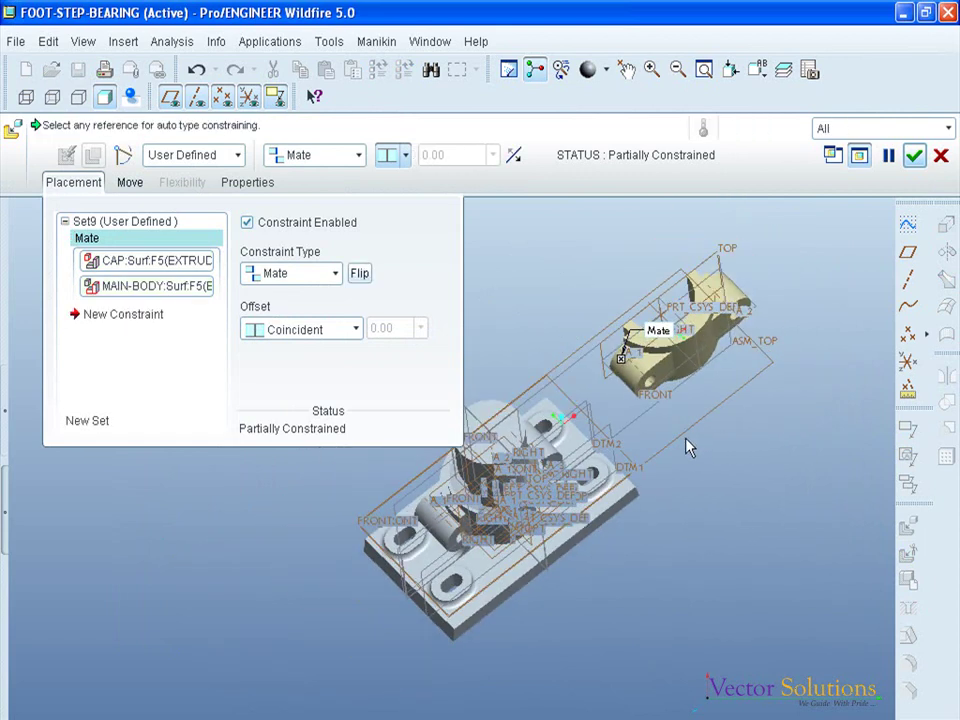
- Align the cap's RIGHT plane with ASM_RIGHT, changing the offset from 214.00 to 0
left_click(135, 322)
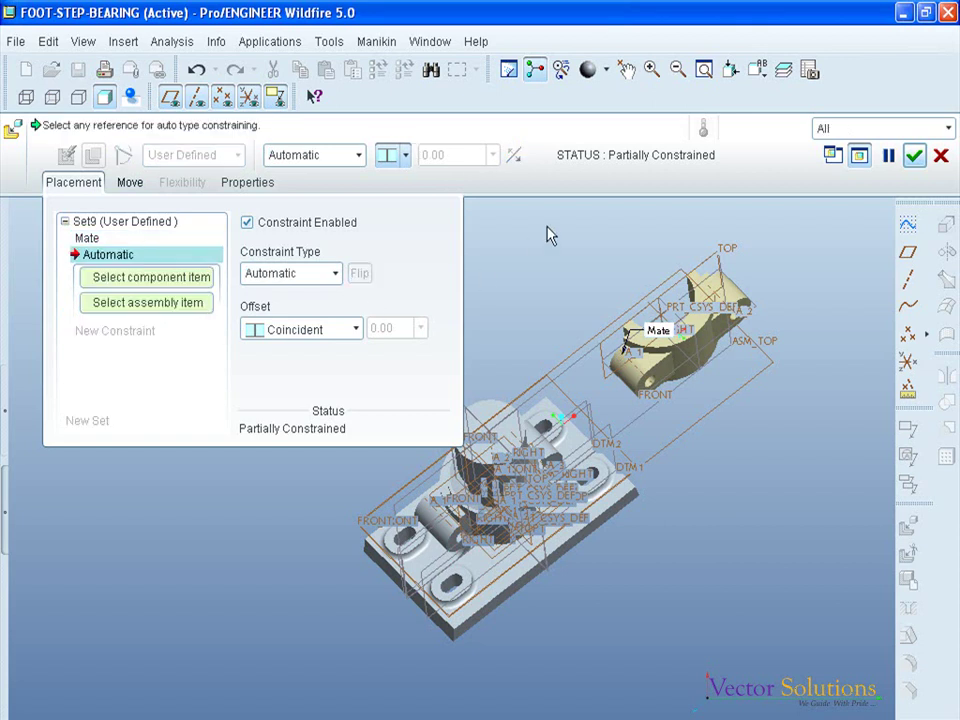
scroll(563, 245, "up", 2)
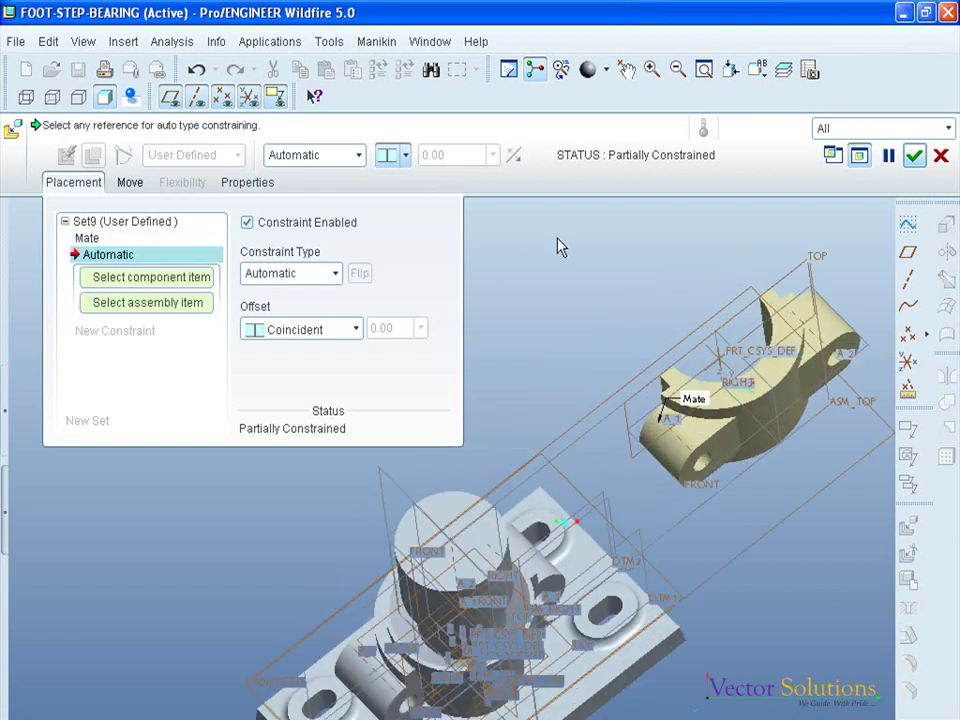
left_click(752, 370)
scroll(752, 370, "down", 2)
scroll(497, 405, "up", 2)
left_click(497, 403)
scroll(390, 380, "down", 2)
double_click(463, 154)
type("0")
key("Return")
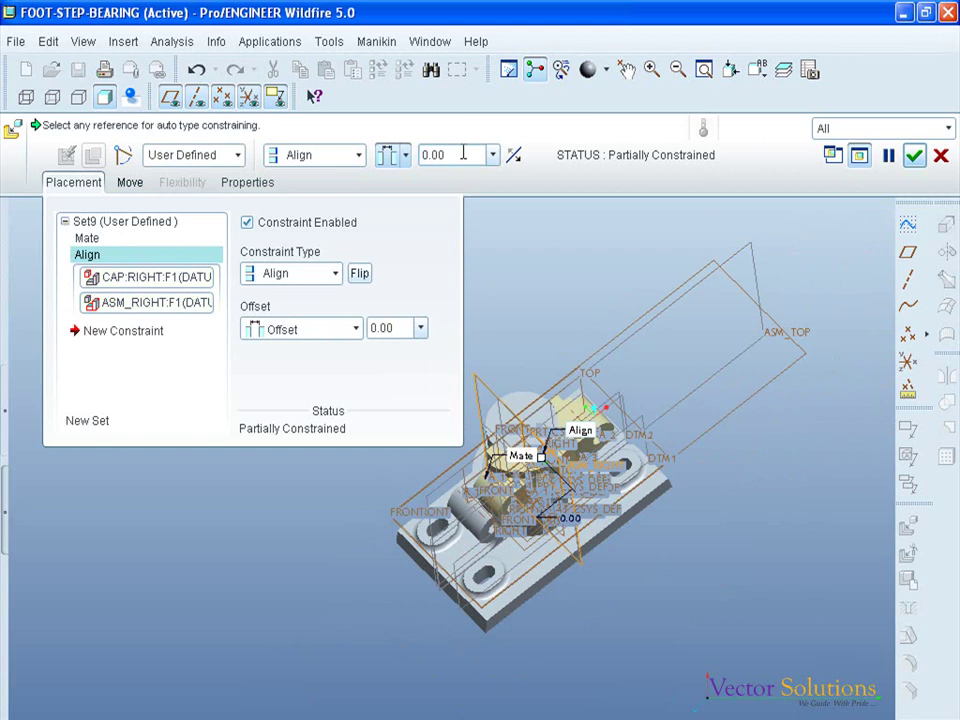
mouse_move(564, 214)
middle_mouse_down()
mouse_move(557, 154)
mouse_move(563, 171)
middle_mouse_up()
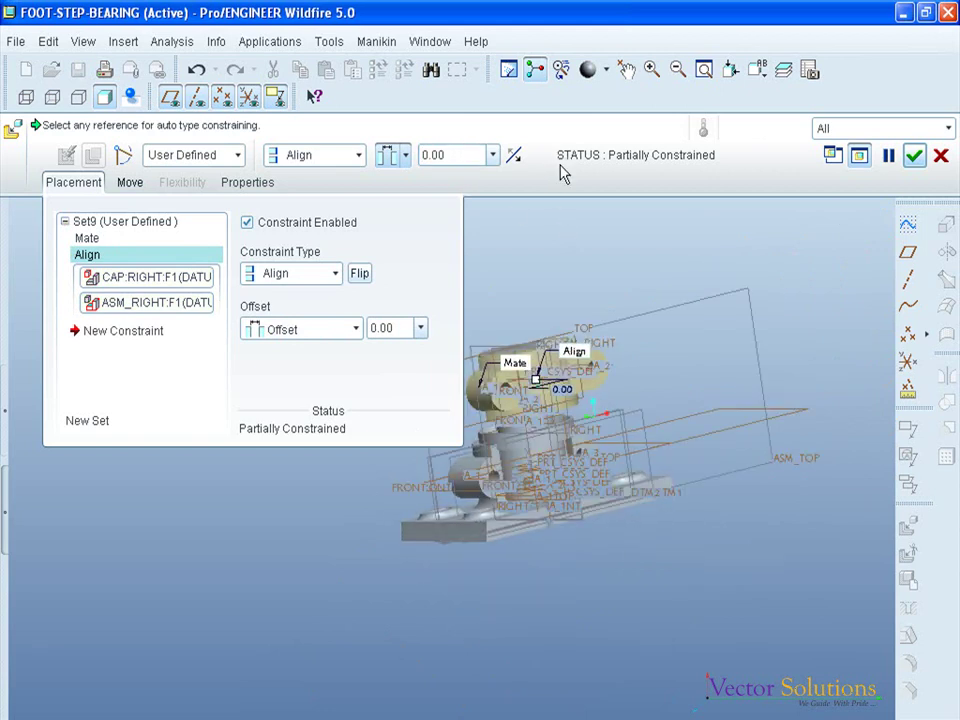
- Add a Mate between the cap's underside and the body surface it rests on
left_click(143, 336)
left_click(336, 275)
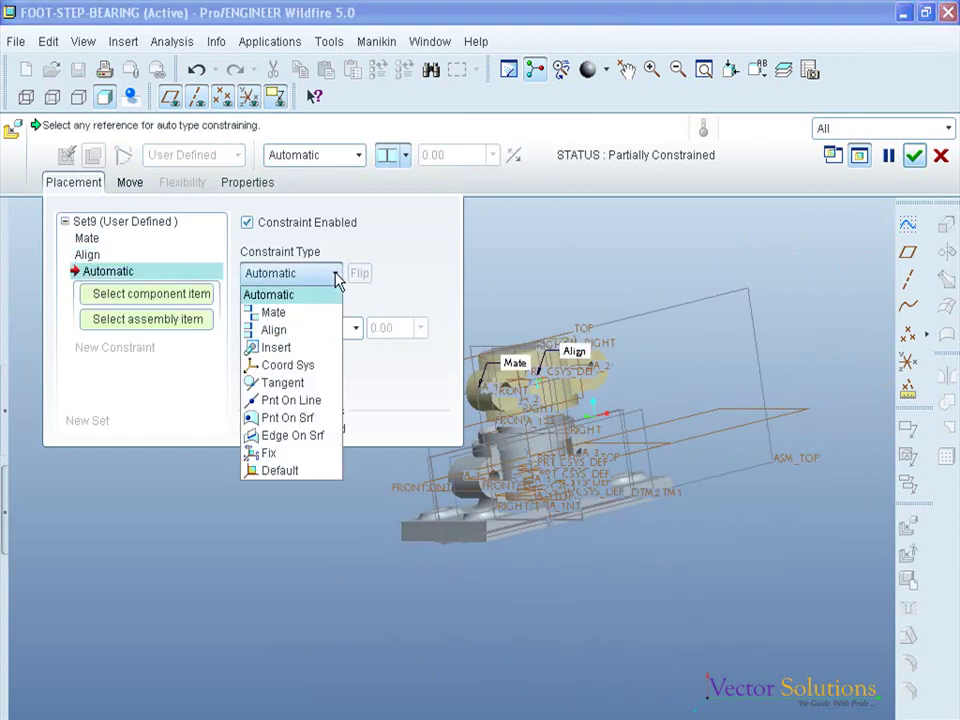
left_click(312, 312)
scroll(561, 340, "down", 5)
scroll(561, 340, "up", 3)
middle_click_drag(561, 360, 561, 340)
left_click(563, 337)
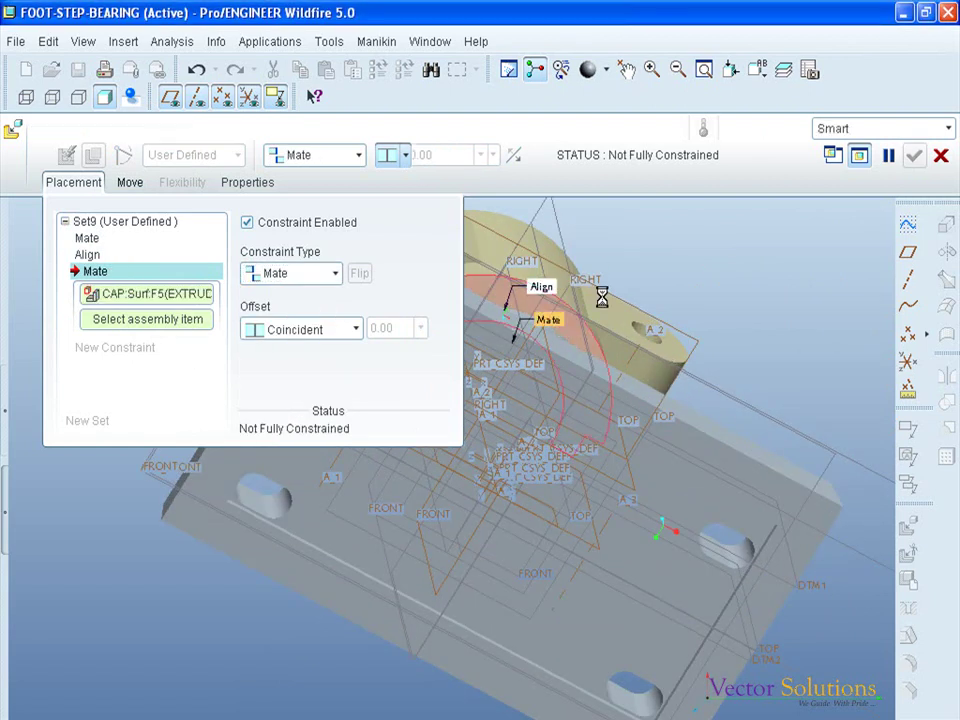
scroll(649, 259, "up", 3)
middle_click_drag(649, 259, 655, 386)
scroll(633, 444, "down", 2)
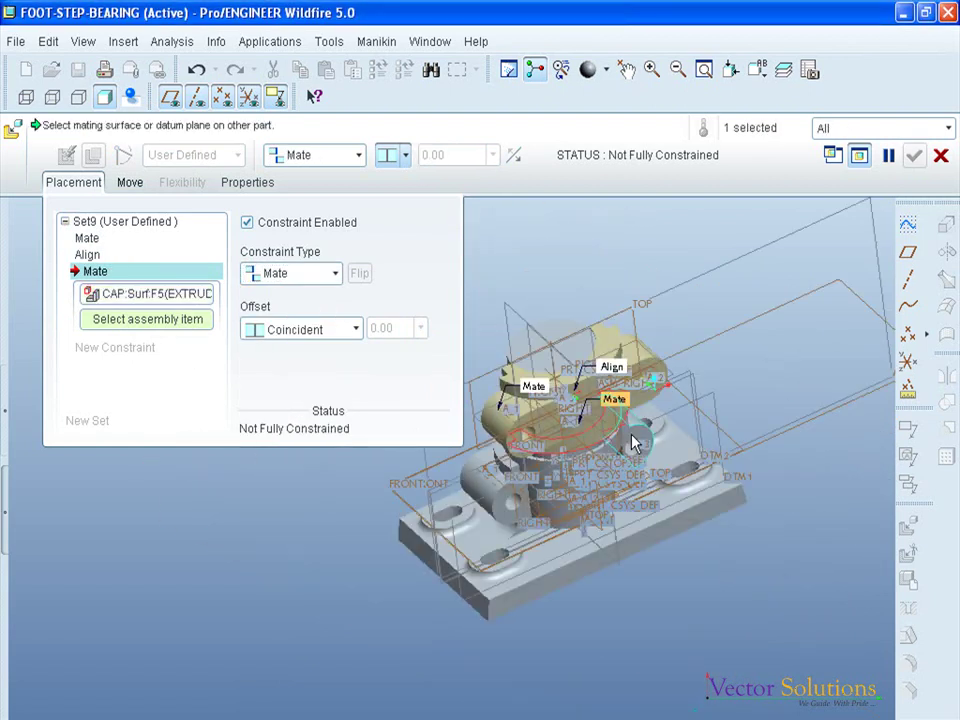
left_click(631, 533)
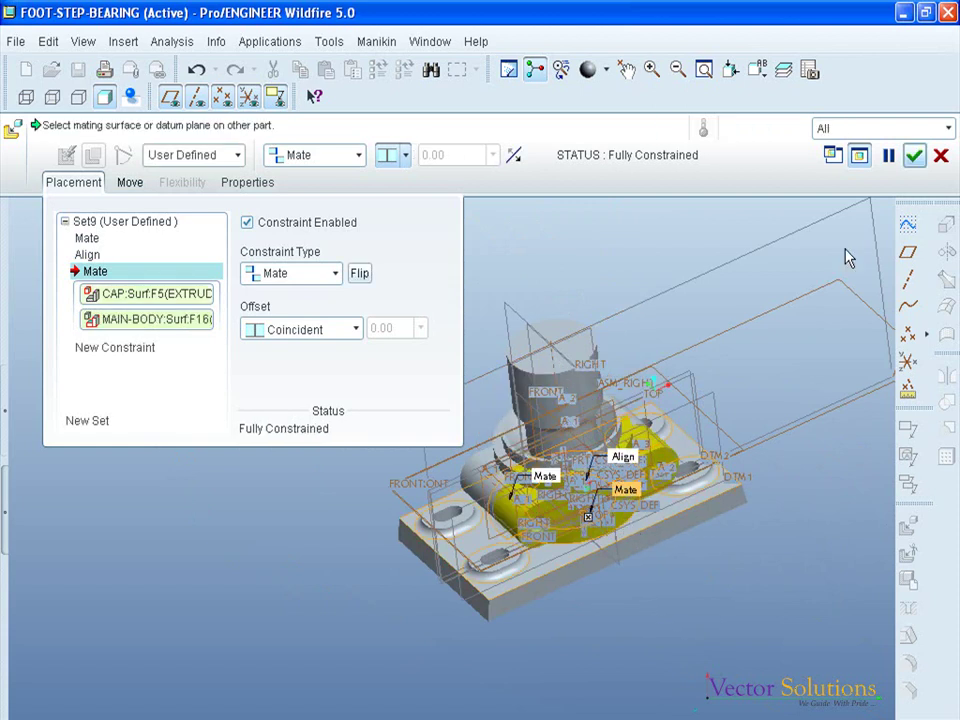
- Complete the cap placement and inspect the fitted cap
left_click(914, 155)
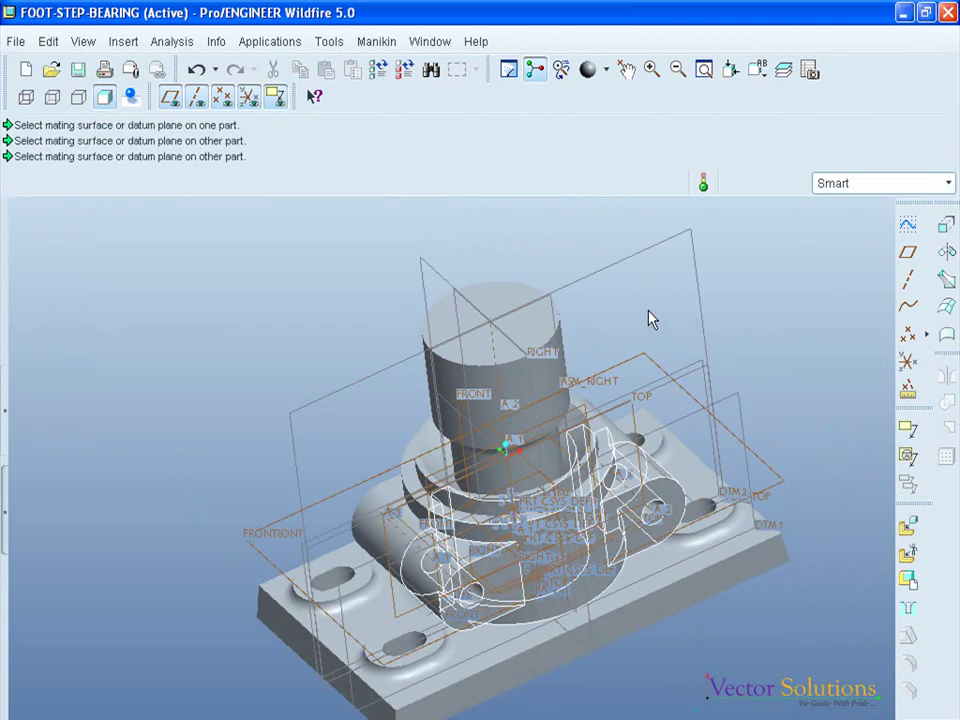
middle_click_drag(658, 331, 717, 472)
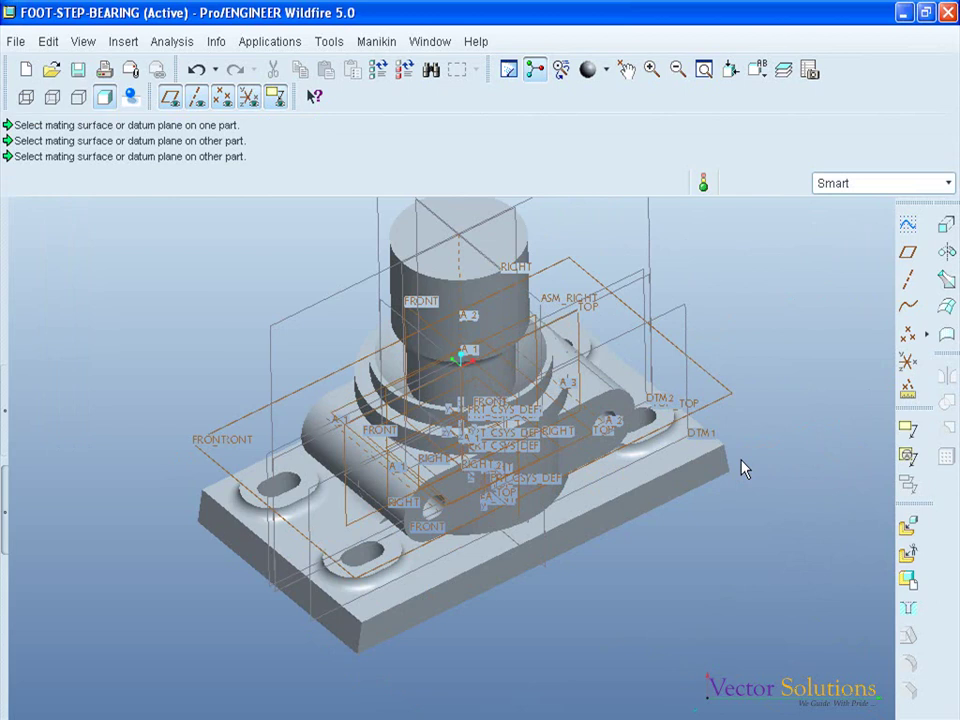
scroll(743, 468, "down", 2)
- Load bolt.prt into the assembly
left_click(908, 525)
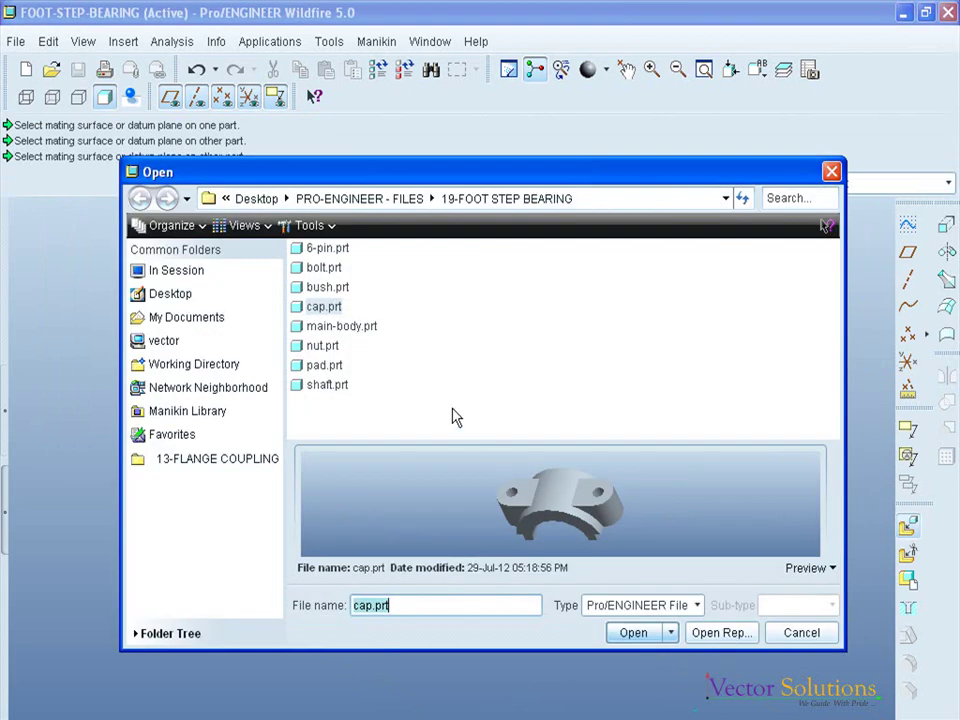
left_click(330, 272)
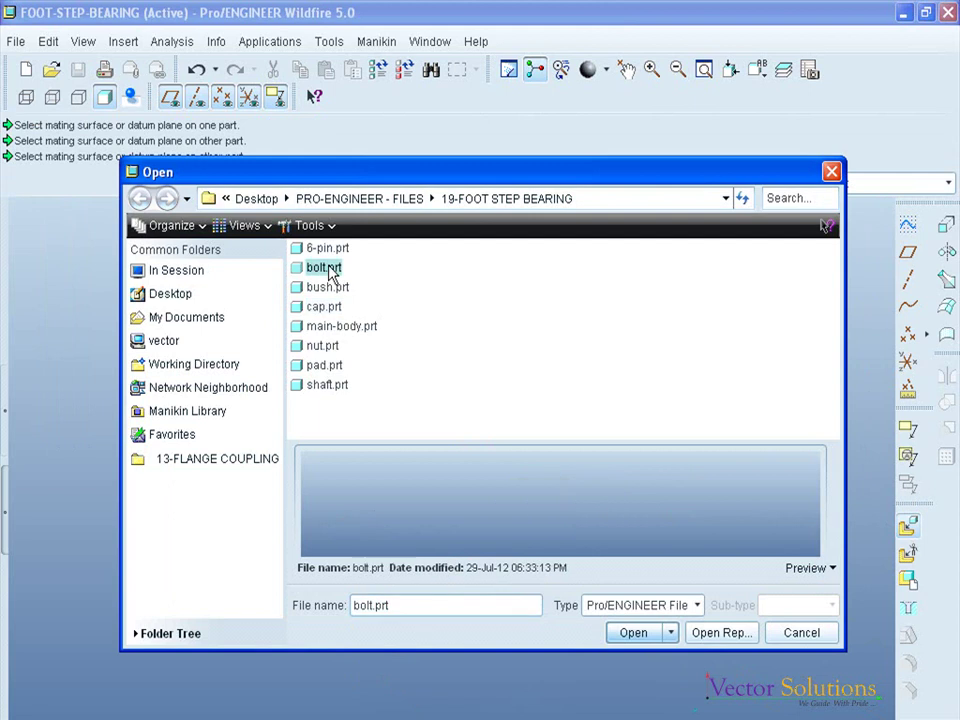
left_click(633, 632)
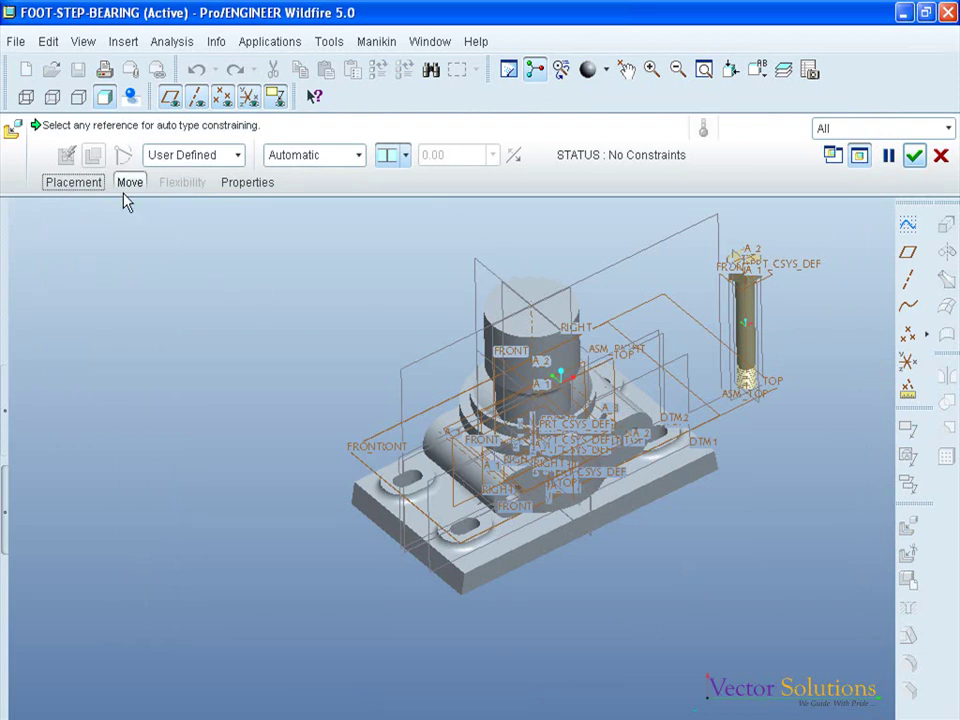
- Mate the underside of the bolt head against the main body's lug face
left_click(73, 182)
left_click(288, 273)
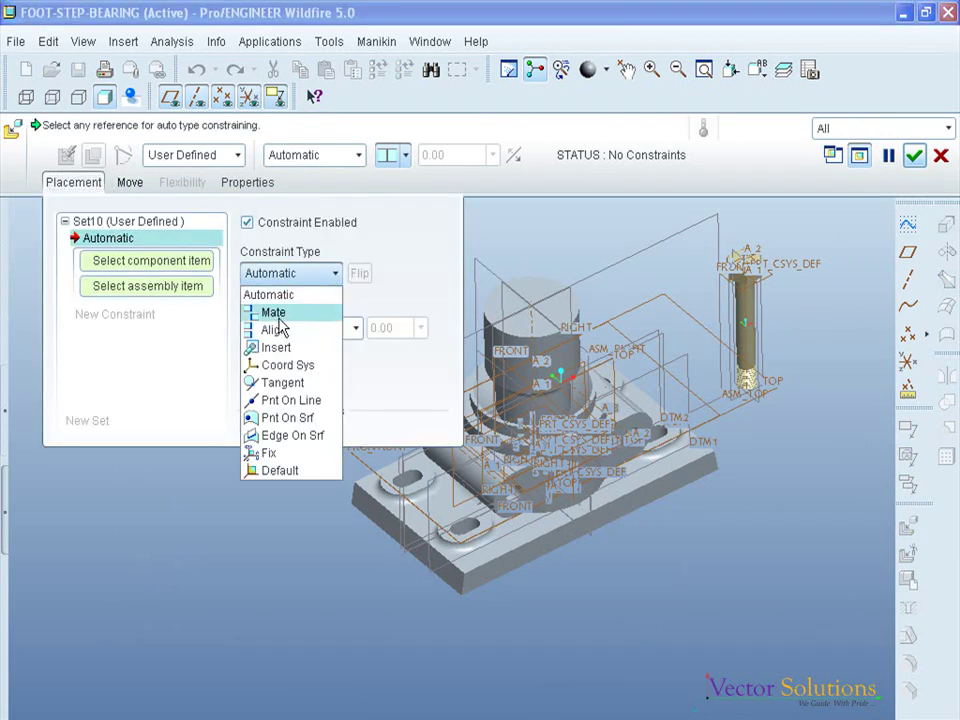
left_click(279, 320)
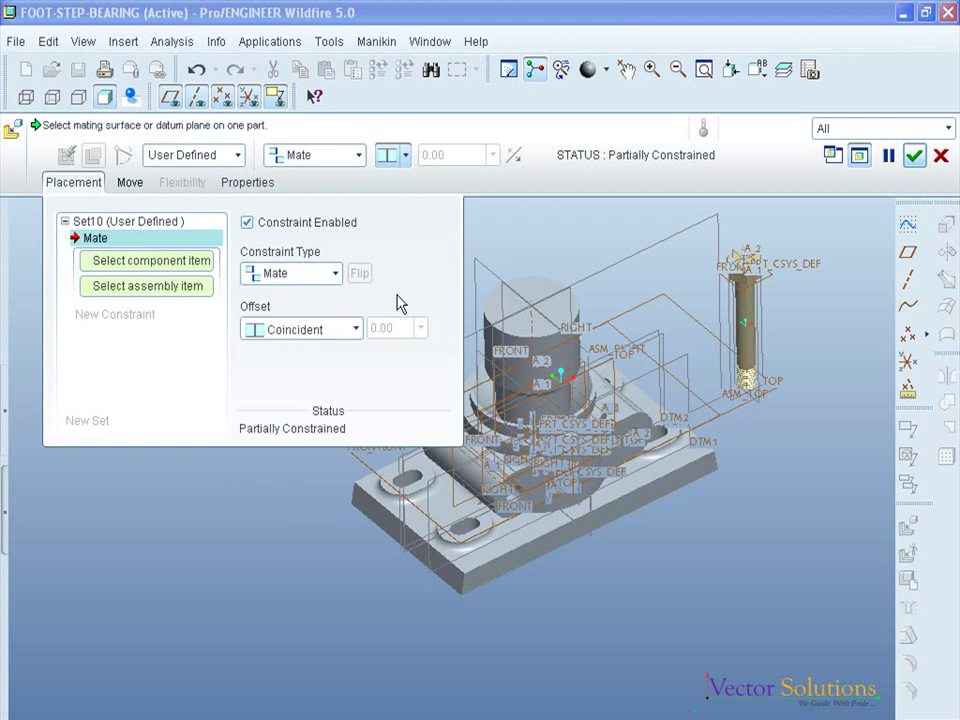
scroll(735, 360, "up", 5)
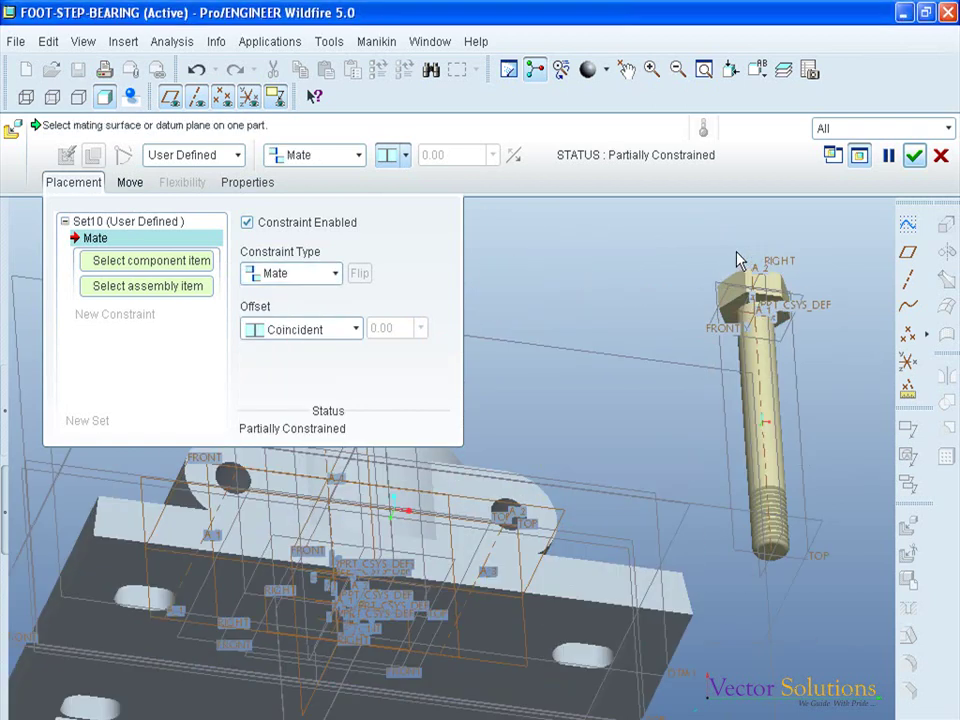
left_click(735, 345)
key("ctrl+d")
mouse_move(696, 358)
middle_mouse_down()
mouse_move(776, 429)
mouse_move(799, 432)
middle_mouse_up()
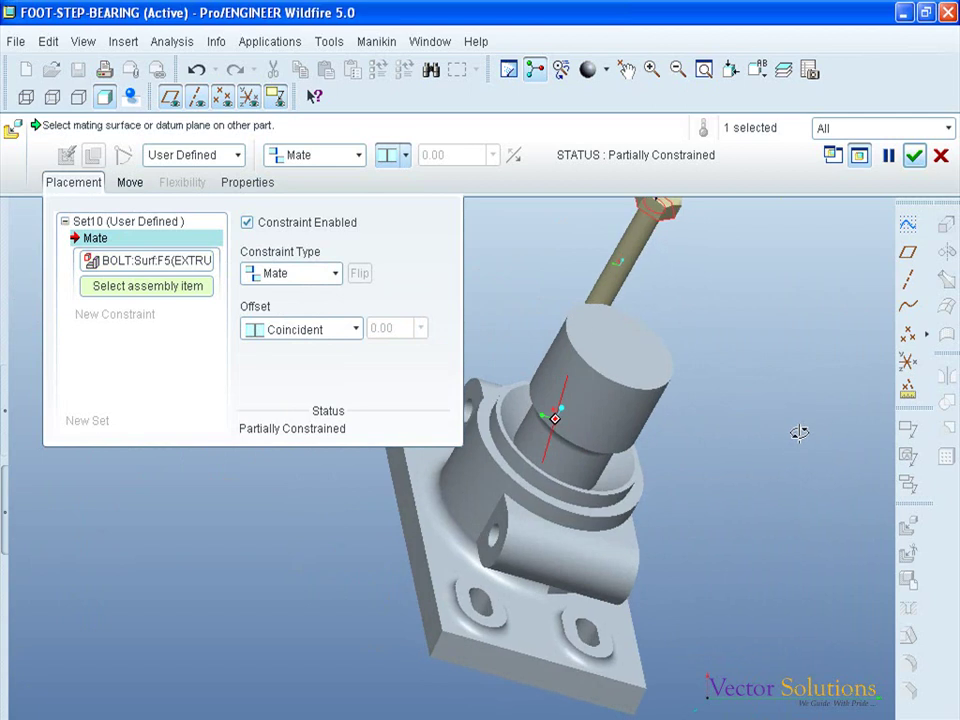
left_click(505, 527)
key("ctrl+d")
mouse_move(782, 482)
middle_mouse_down()
mouse_move(754, 454)
mouse_move(690, 450)
mouse_move(712, 468)
middle_mouse_up()
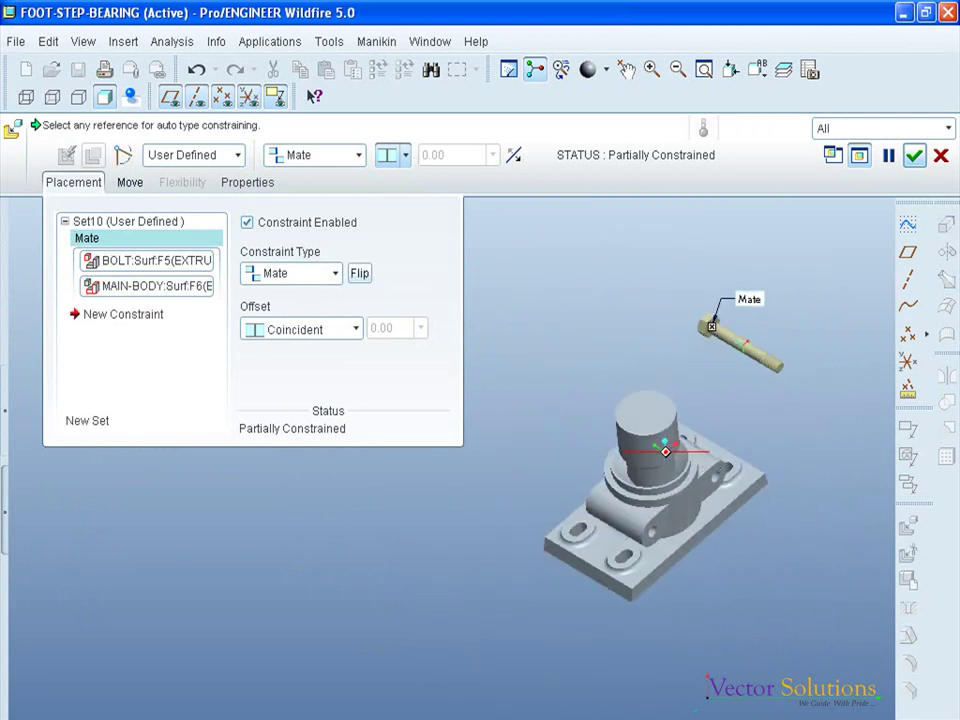
left_click(128, 314)
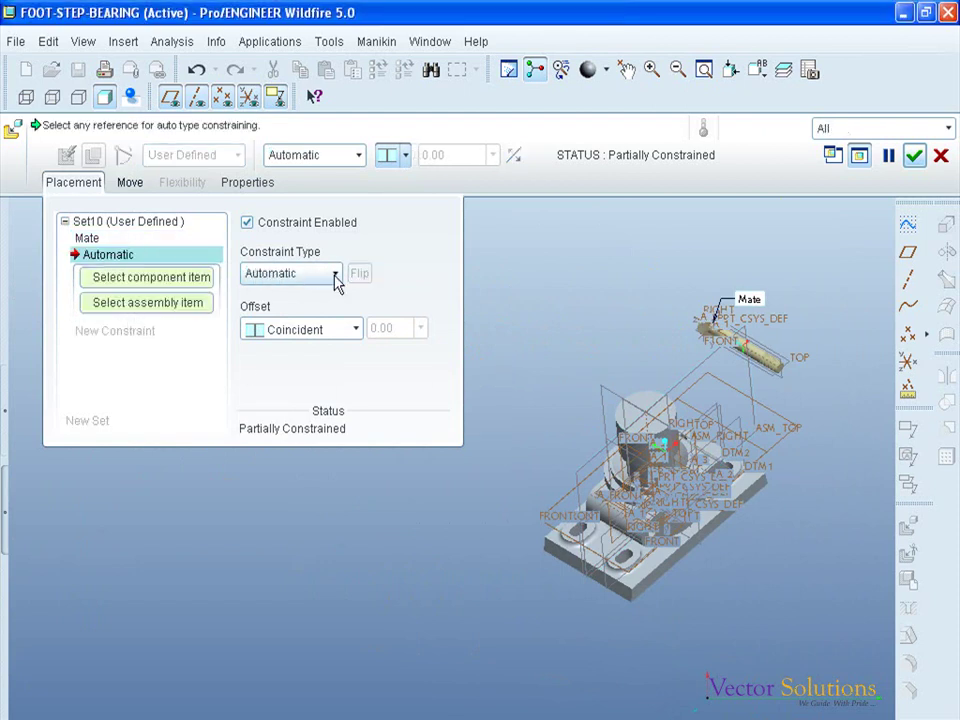
- Align the bolt's axis with main-body axis A_1 and accept the placement
left_click(334, 275)
left_click(296, 333)
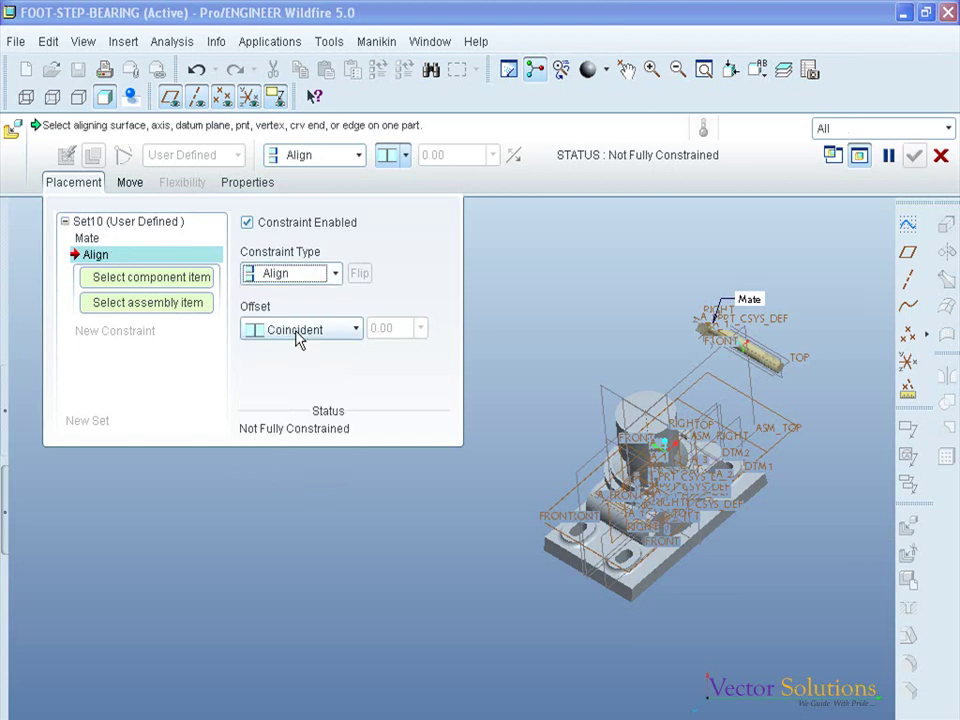
scroll(745, 355, "up", 3)
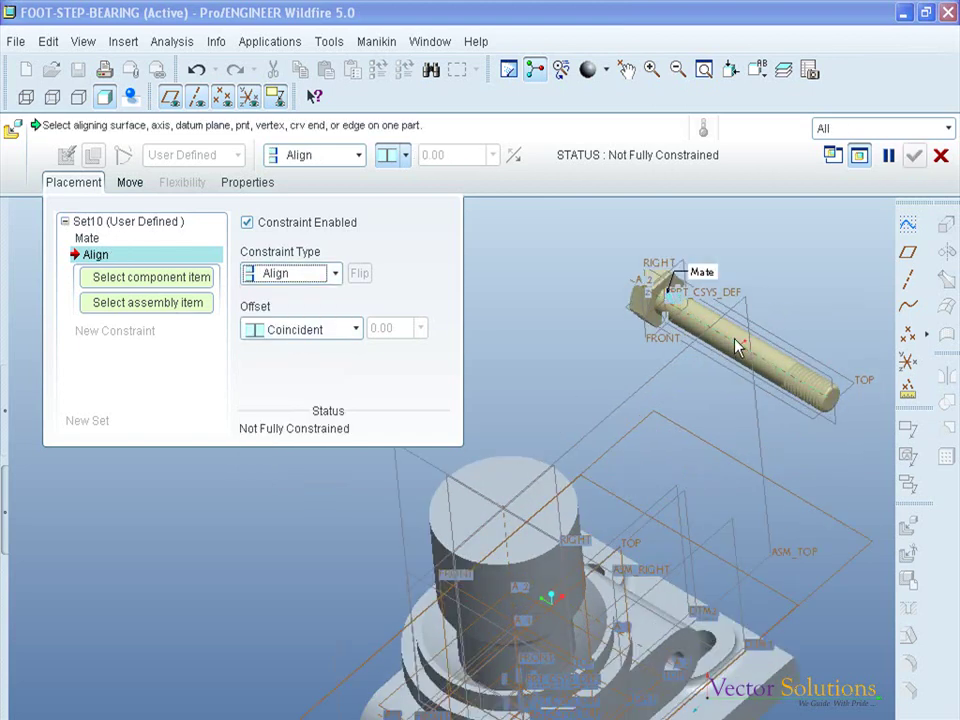
left_click(736, 345)
scroll(736, 345, "down", 3)
middle_click_drag(737, 300, 587, 549)
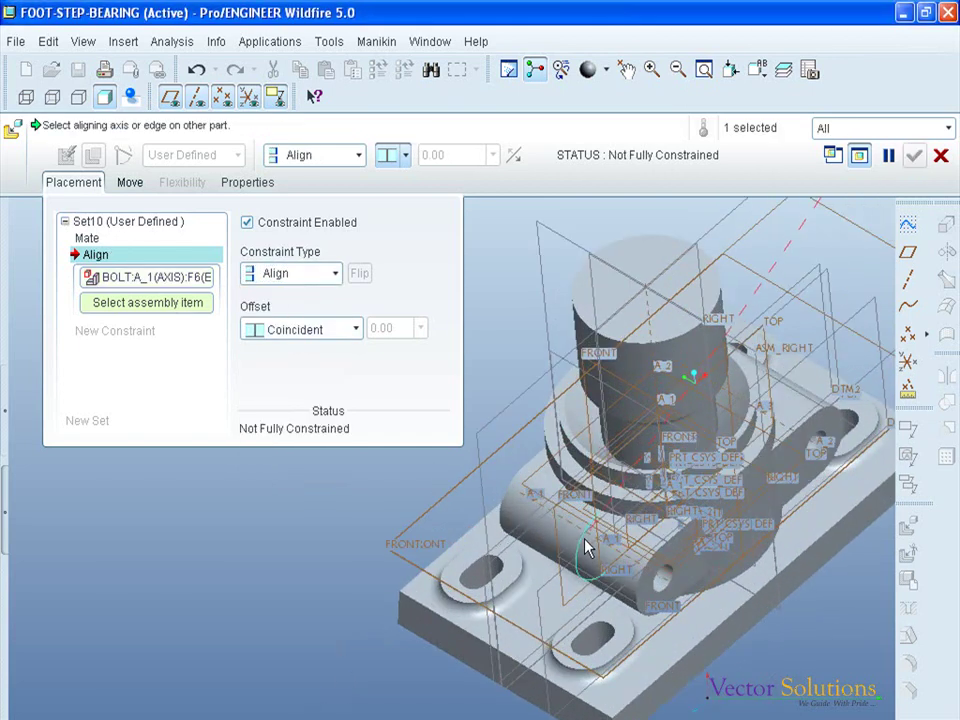
left_click(584, 539)
middle_click_drag(508, 384, 490, 375)
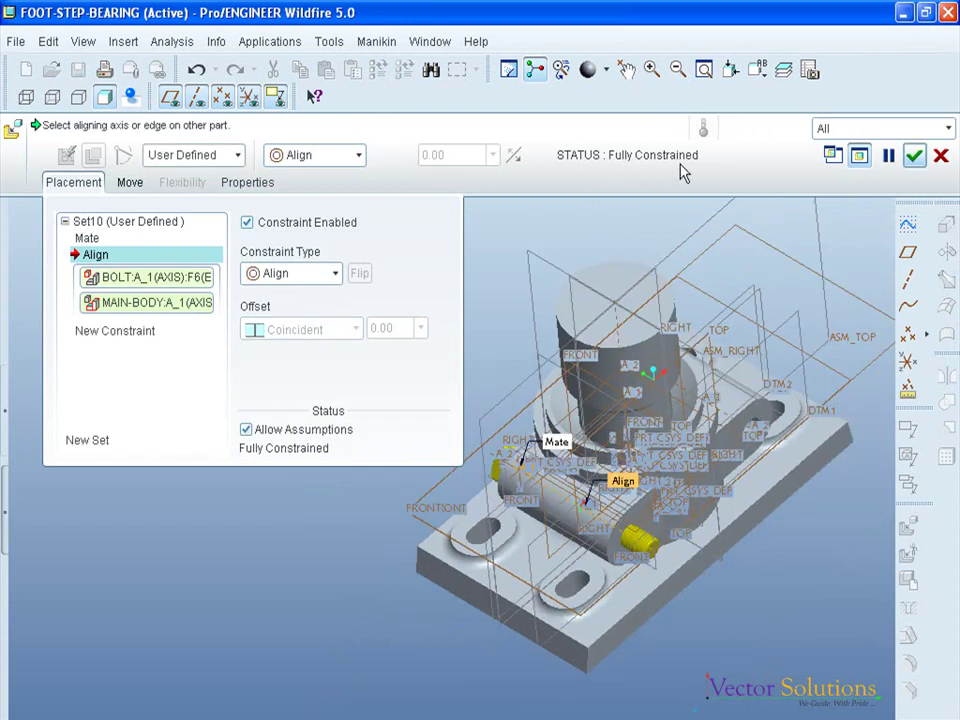
left_click(914, 155)
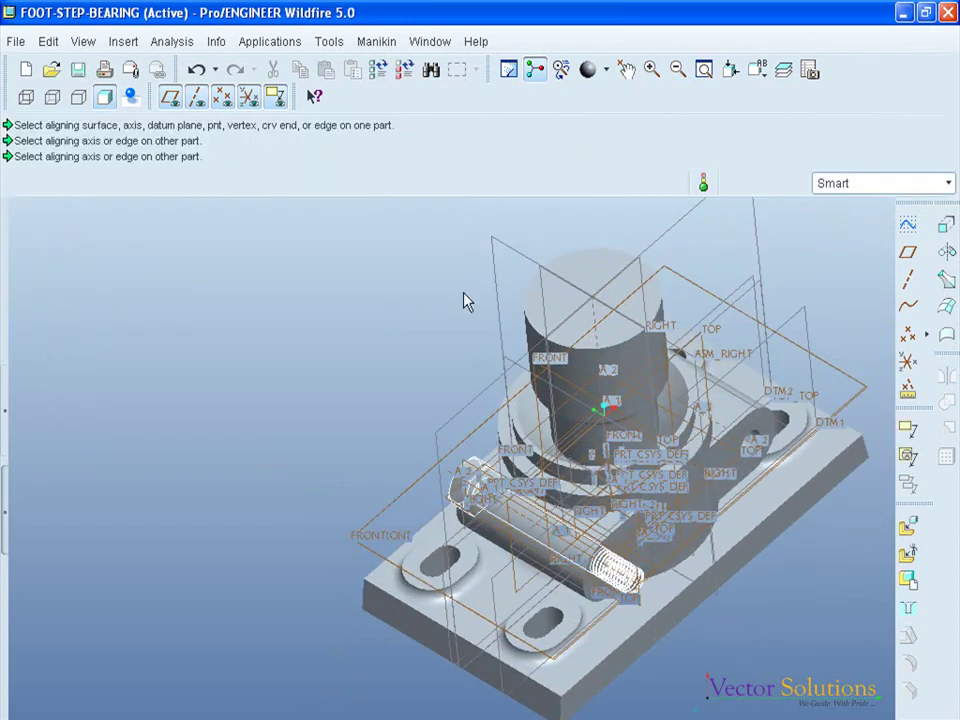
- Start adding another component from the part files
scroll(537, 291, "down", 3)
scroll(572, 480, "up", 3)
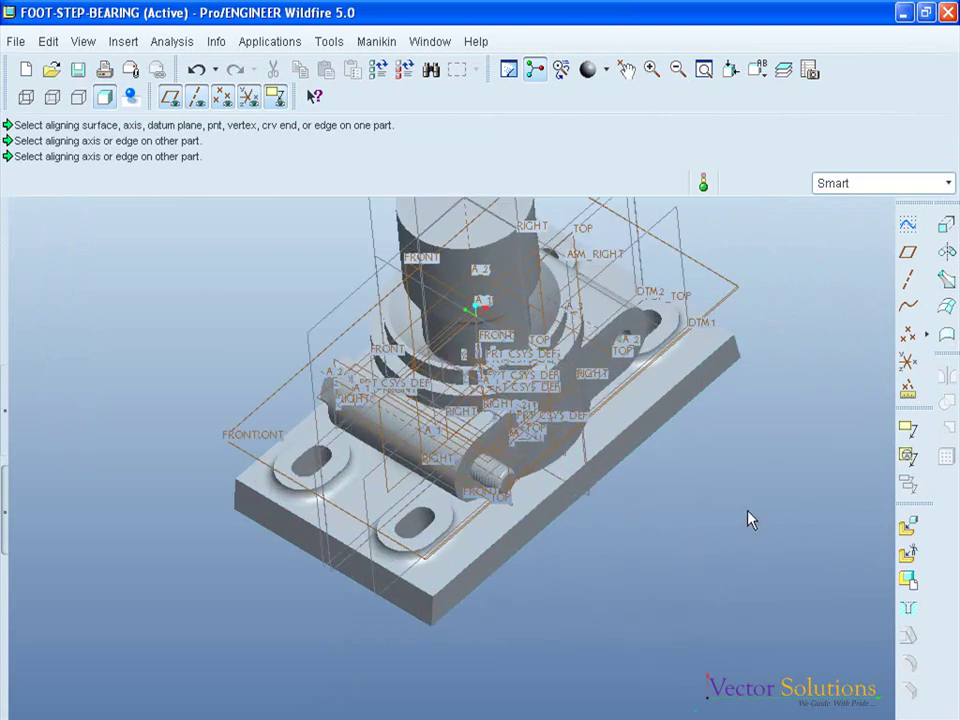
left_click(907, 527)
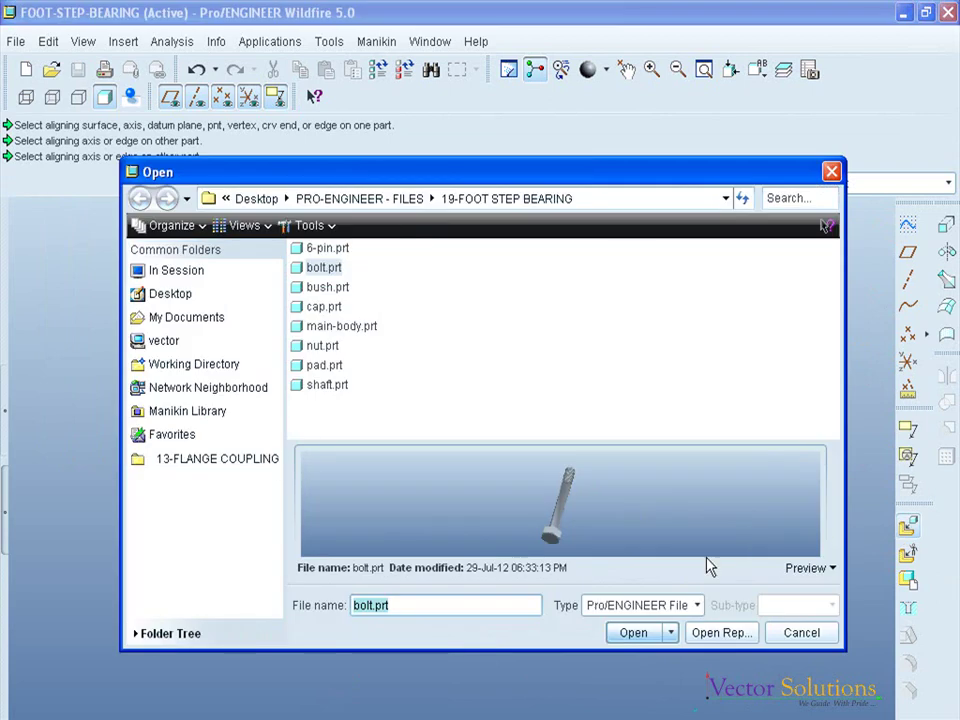
- Load bolt.prt and align its A_1 axis with the cap's A_2 axis
left_click(634, 633)
scroll(613, 326, "down", 3)
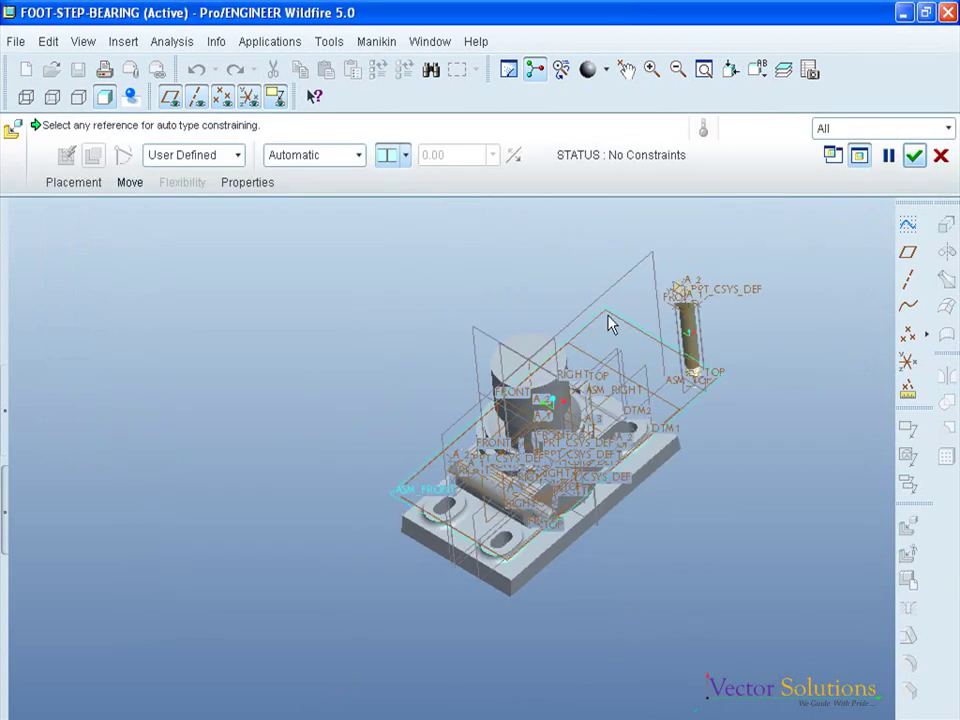
scroll(613, 326, "up", 3)
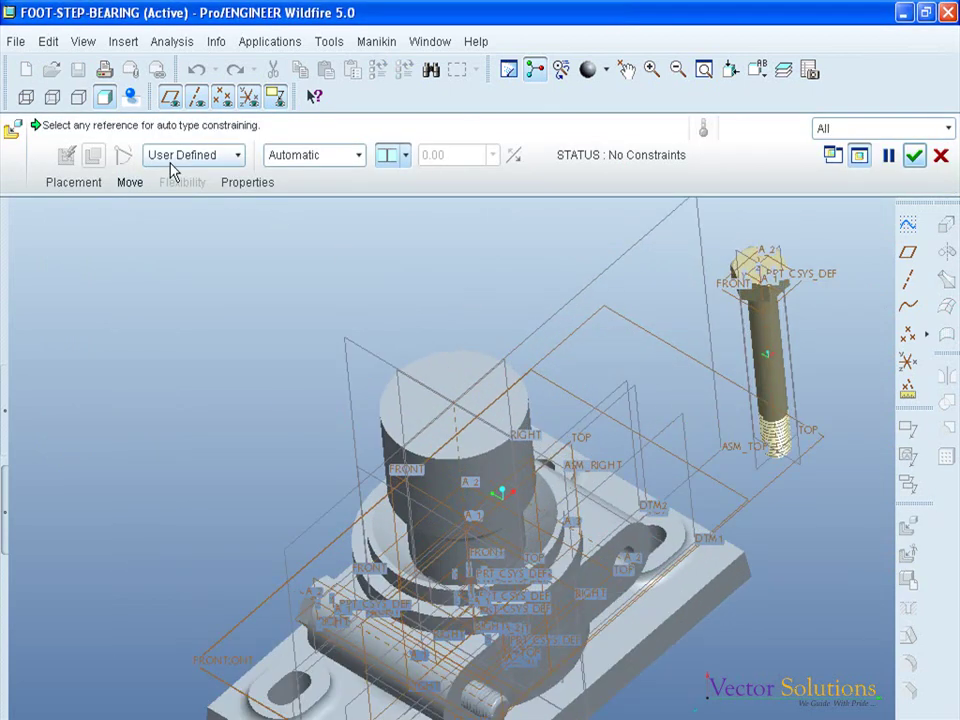
left_click(76, 183)
left_click(322, 278)
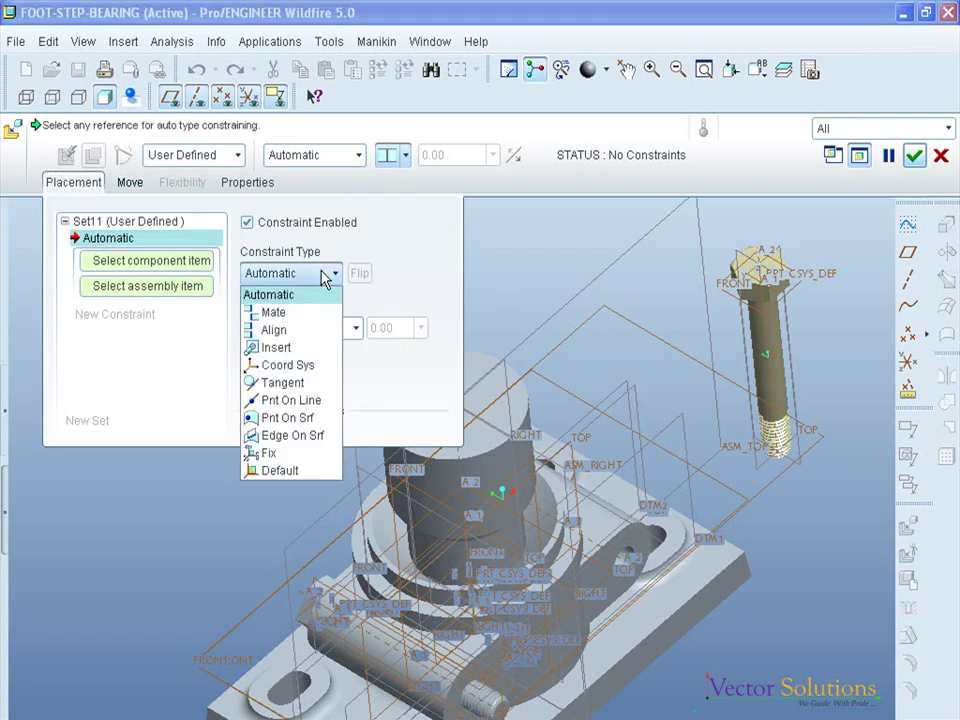
left_click(283, 329)
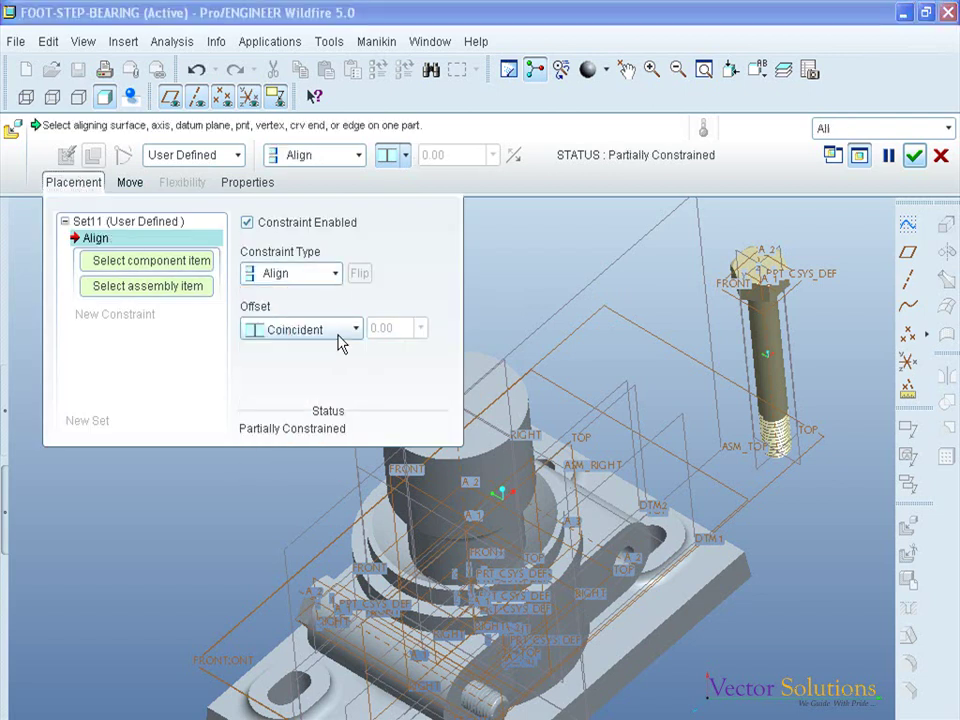
left_click(769, 354)
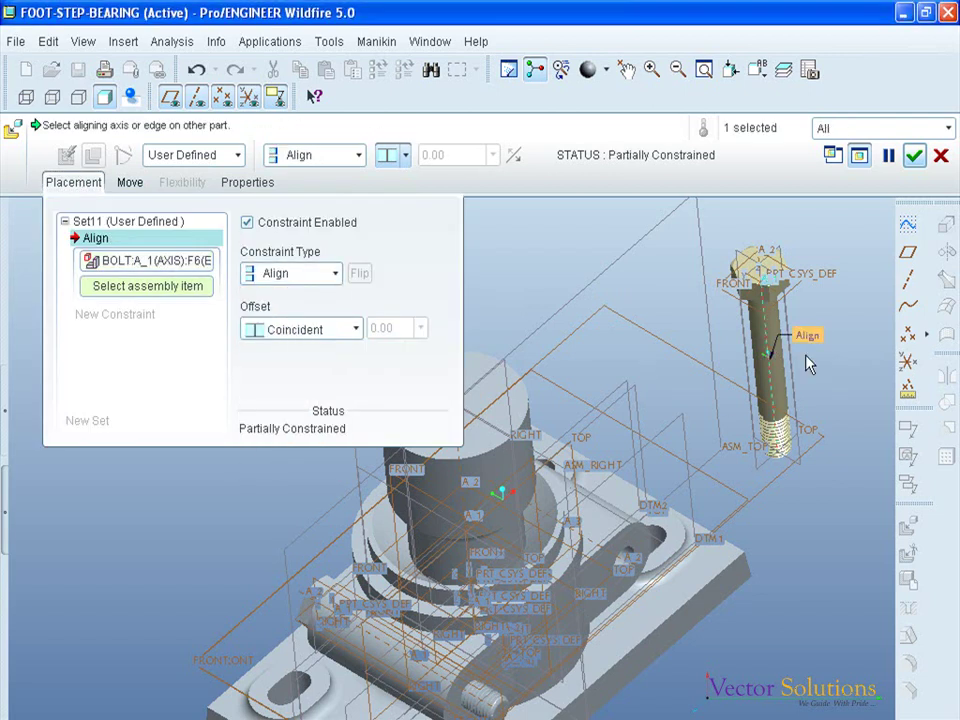
left_click(589, 542)
middle_click_drag(790, 394, 797, 370)
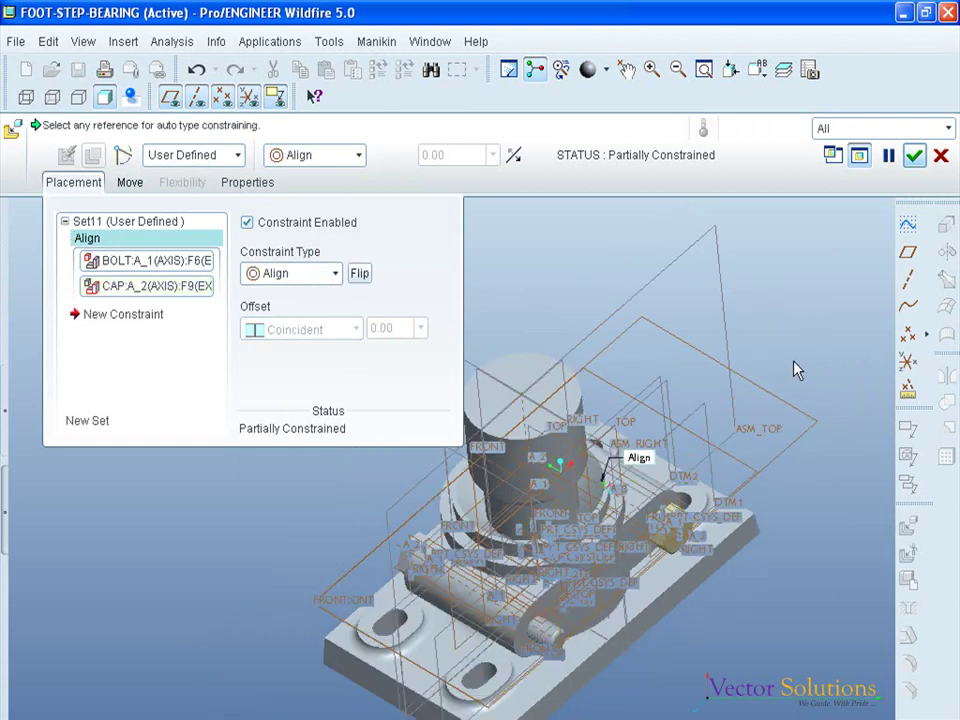
mouse_move(696, 279)
middle_mouse_down()
mouse_move(750, 280)
mouse_move(741, 332)
mouse_move(728, 320)
middle_mouse_up()
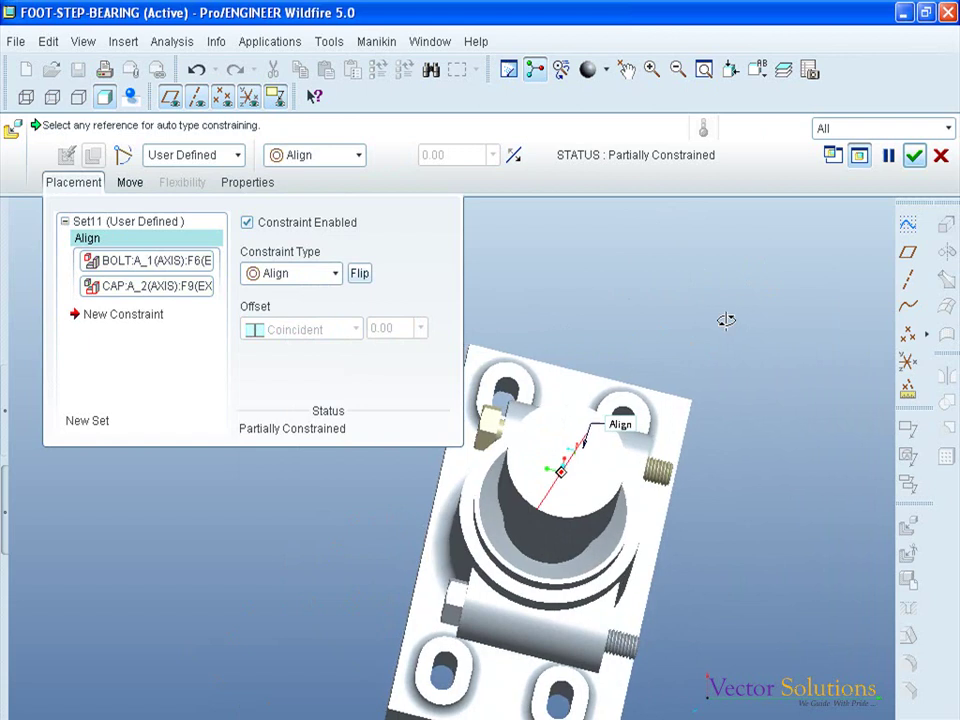
- Move the bolt freely to sit near the left-hand hole
left_click(130, 182)
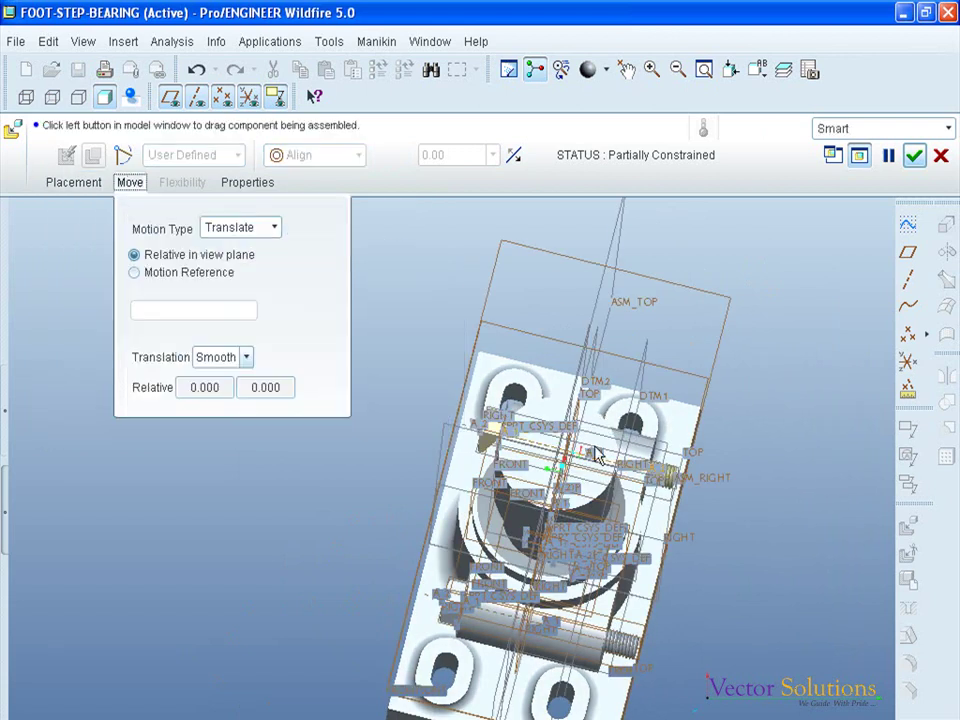
left_click(668, 480)
left_click(606, 471)
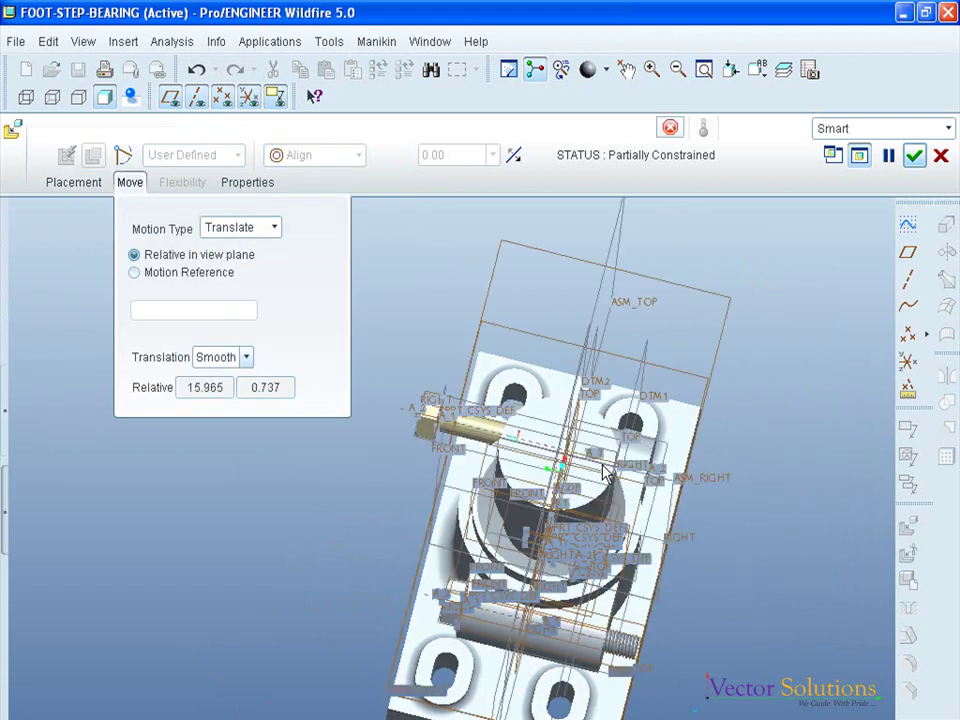
left_click(73, 183)
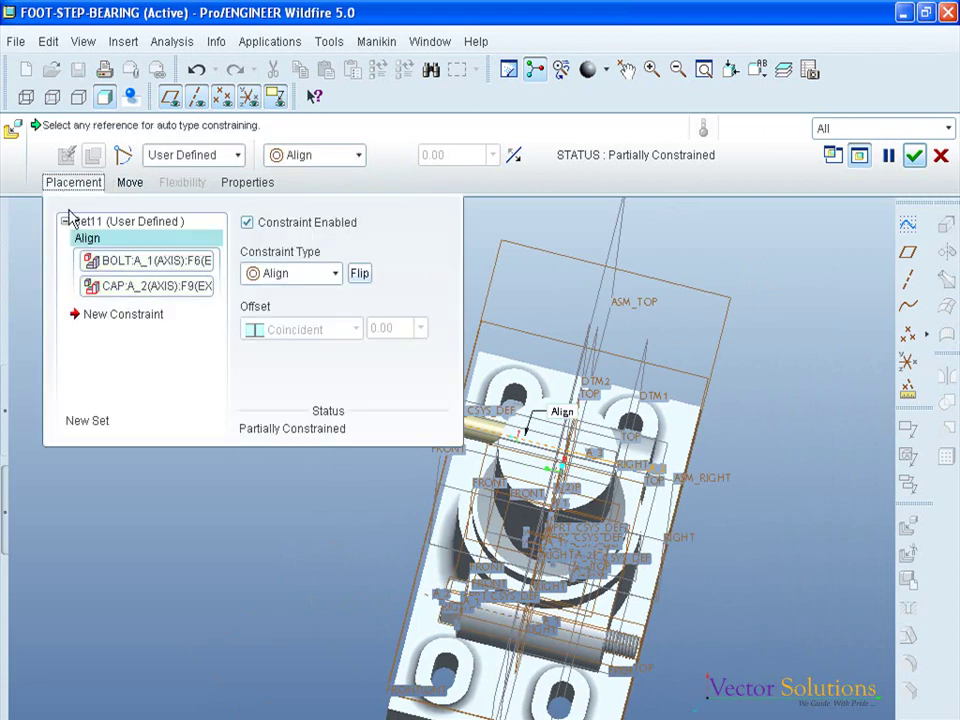
- Mate the bolt's surface against the main body's surface and accept the placement
left_click(115, 316)
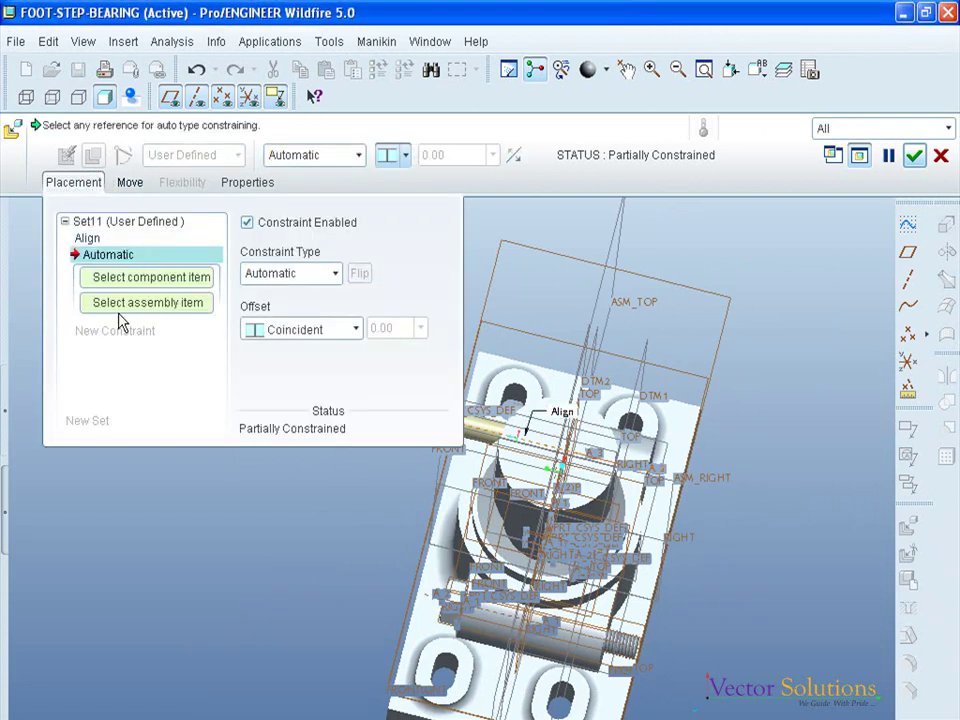
left_click(330, 276)
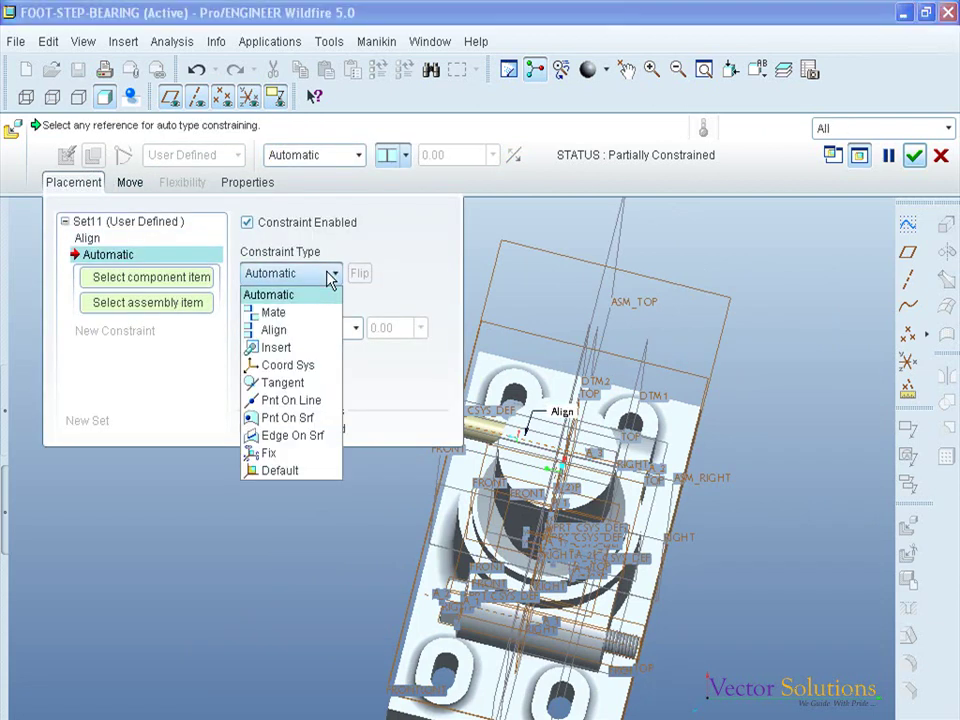
left_click(300, 318)
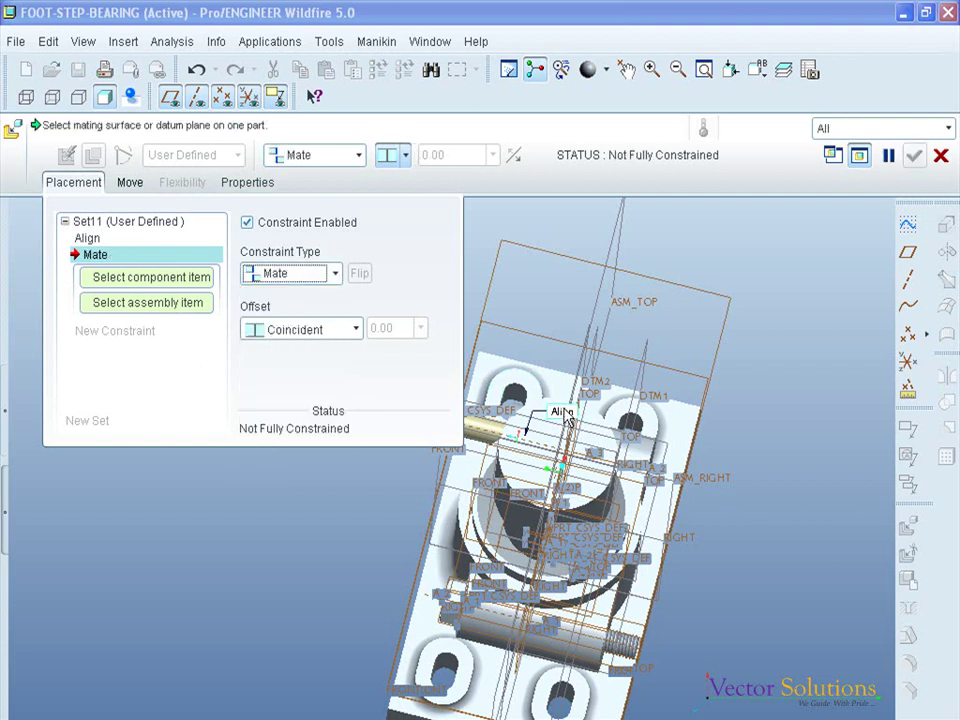
middle_click_drag(540, 520, 534, 379)
middle_click_drag(636, 376, 606, 418)
scroll(557, 364, "down", 3)
scroll(545, 366, "down", 1)
left_click(548, 366)
middle_click_drag(602, 302, 652, 347)
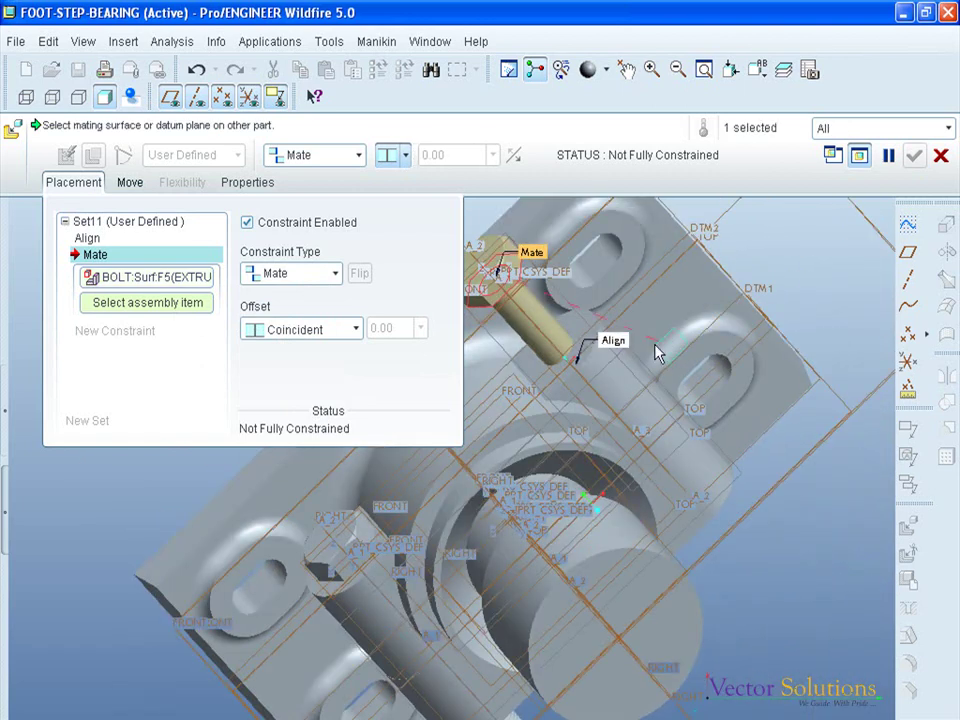
left_click(587, 340)
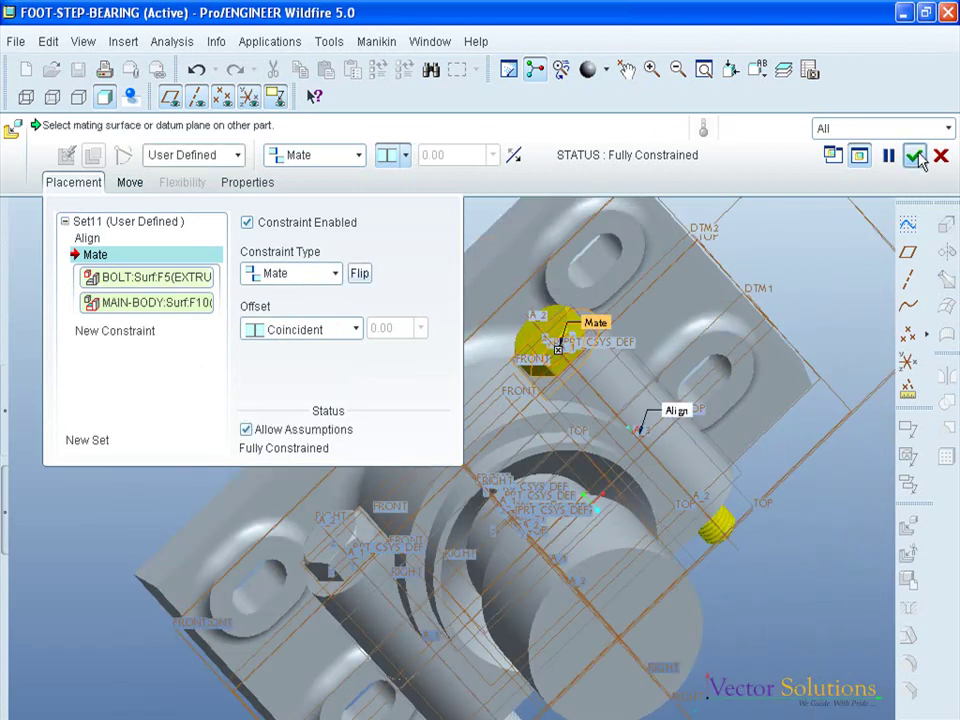
left_click(916, 155)
mouse_move(546, 460)
middle_mouse_down()
mouse_move(514, 377)
mouse_move(424, 311)
middle_mouse_up()
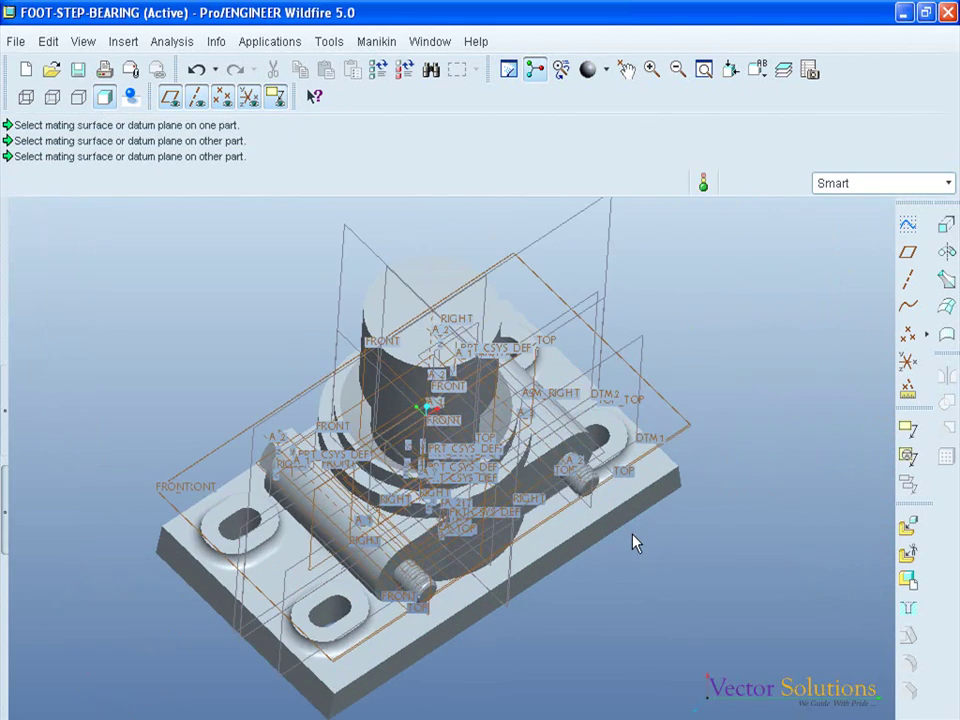
- Load nut.prt into the assembly
left_click(898, 529)
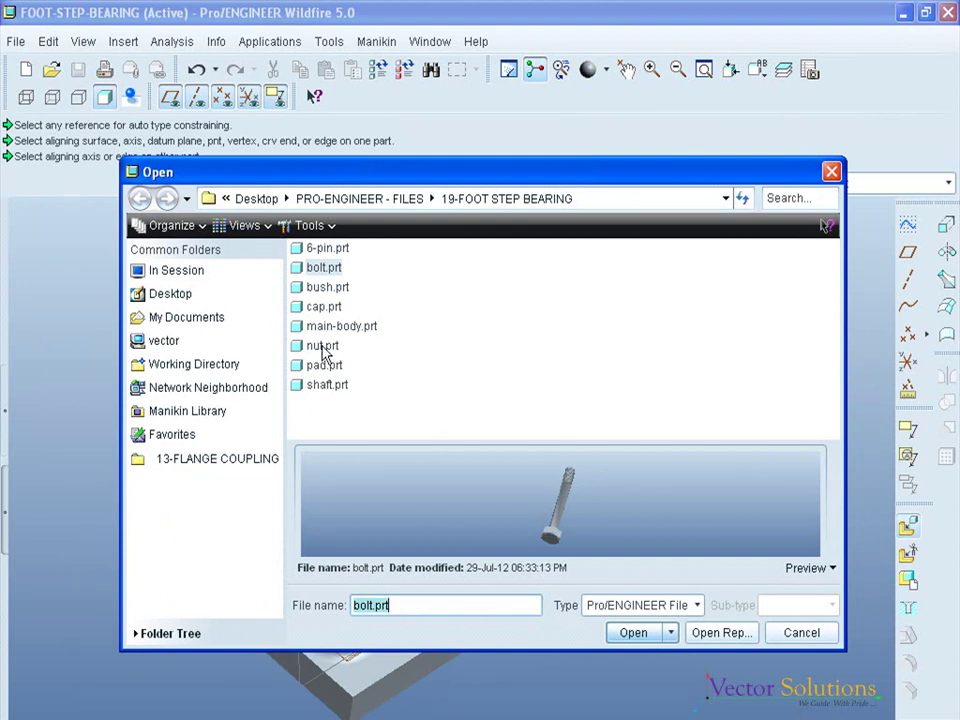
left_click(322, 346)
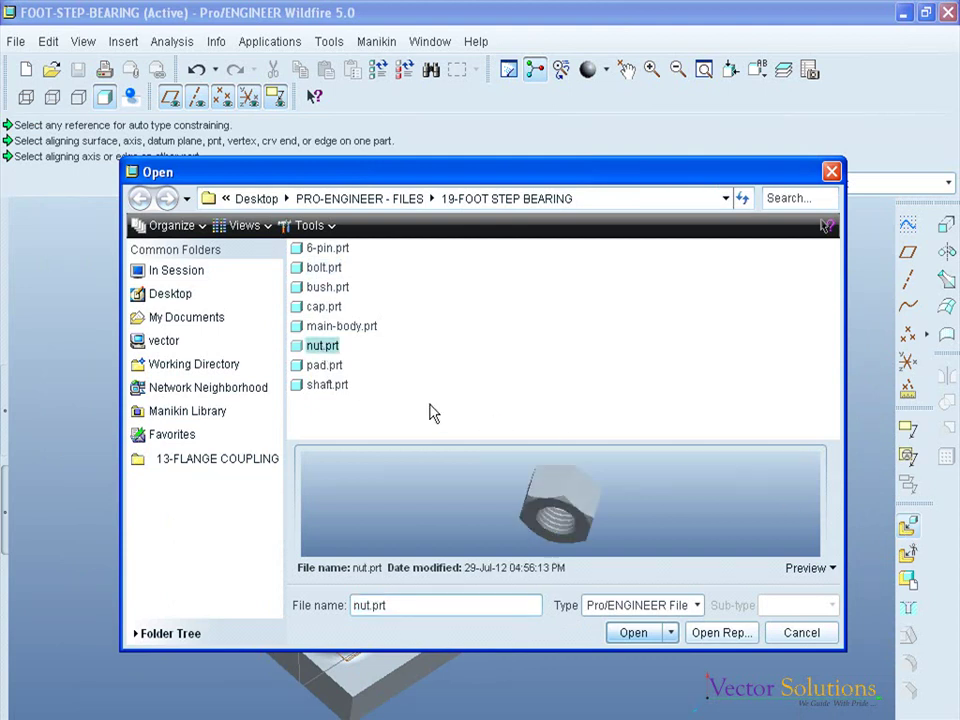
left_click(633, 632)
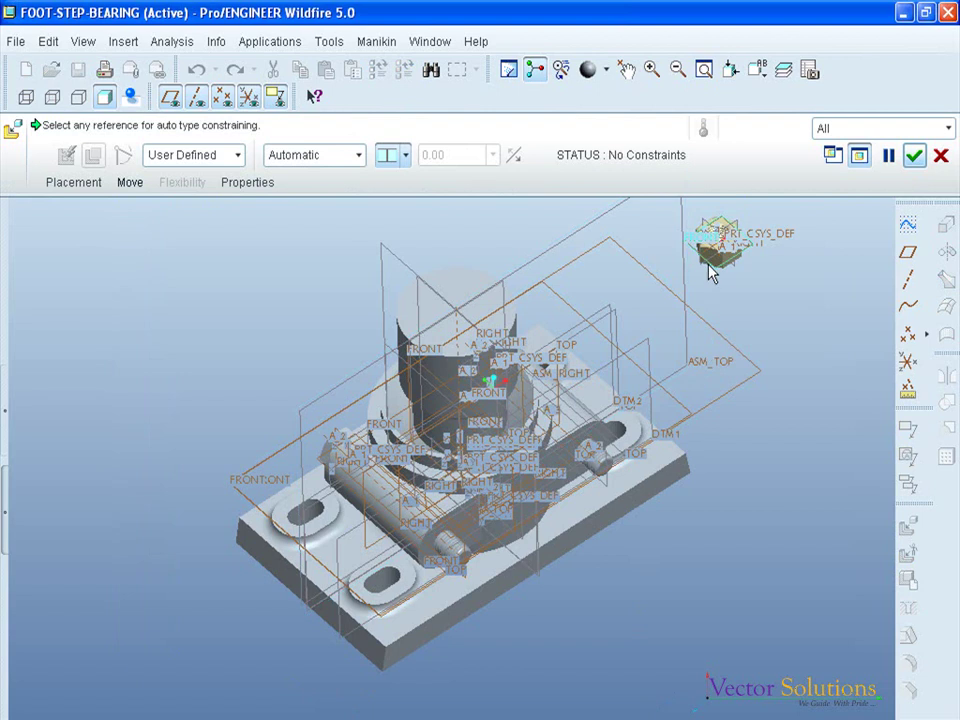
- Mate the nut's face against the cap's surface
left_click(94, 186)
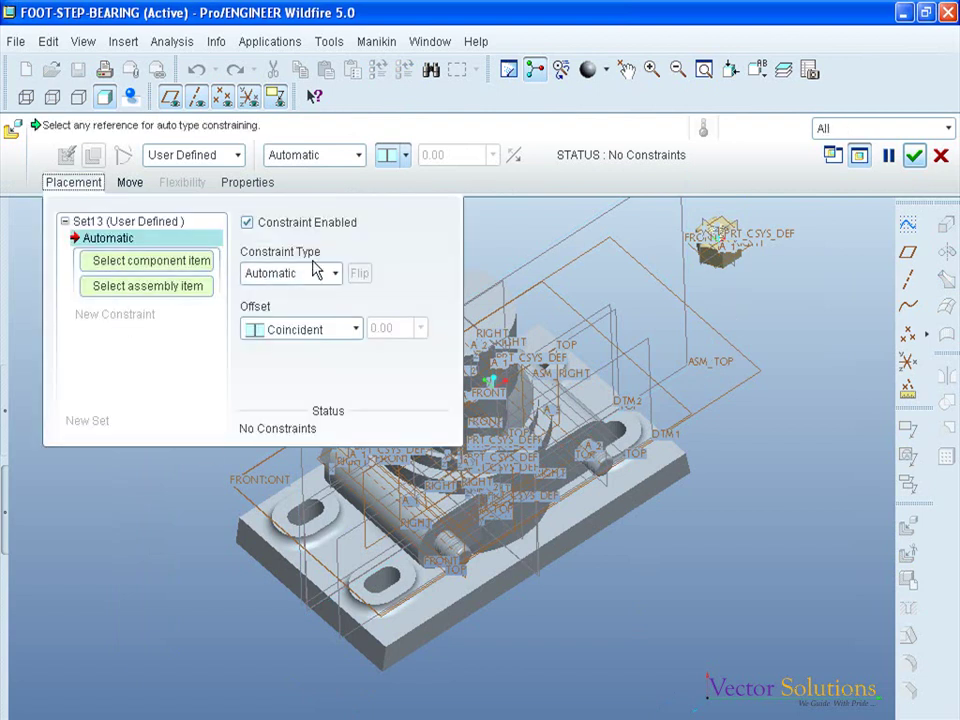
left_click(333, 274)
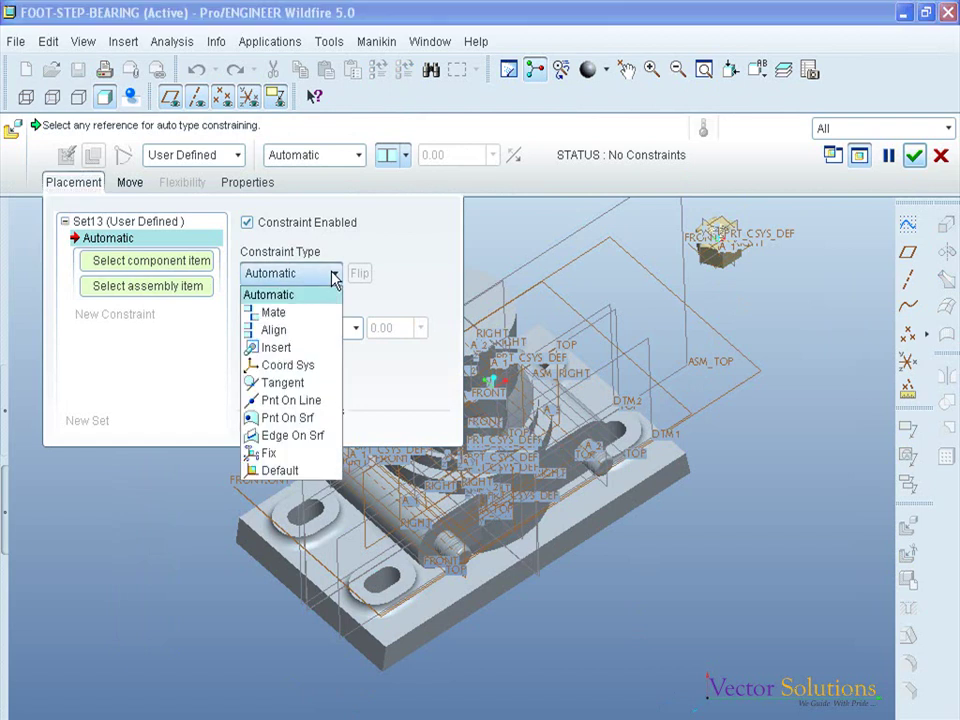
left_click(273, 313)
mouse_move(778, 285)
middle_mouse_down()
mouse_move(750, 326)
mouse_move(672, 340)
middle_mouse_up()
scroll(672, 342, "up", 5)
scroll(748, 429, "down", 2)
middle_click_drag(748, 429, 743, 420)
scroll(740, 410, "up", 2)
left_click(737, 397)
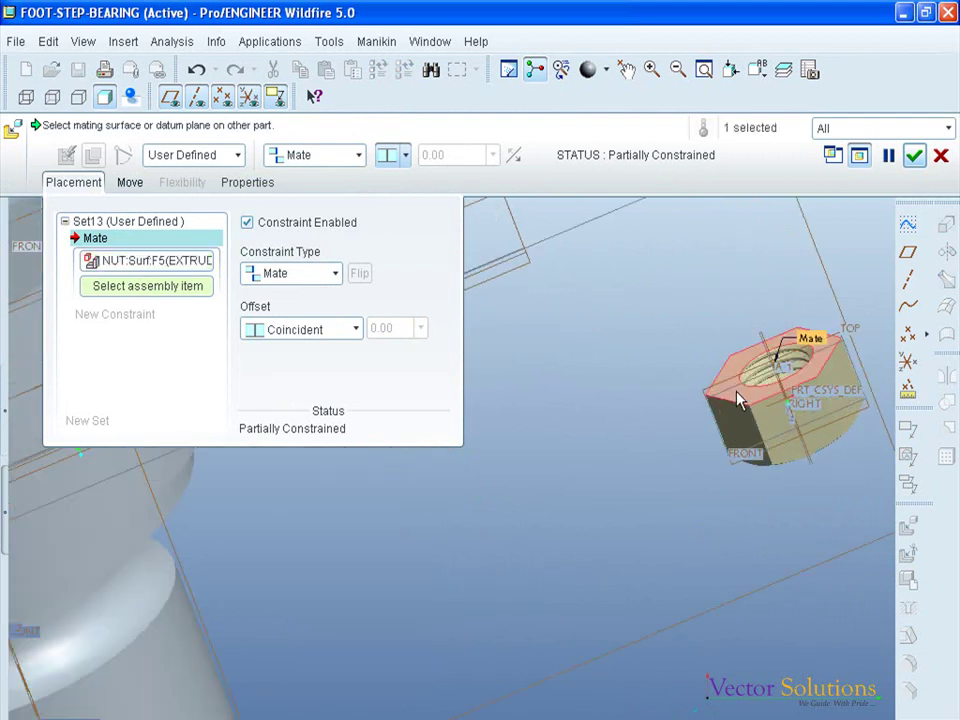
scroll(768, 403, "down", 1)
scroll(768, 403, "down", 3)
mouse_move(761, 514)
middle_mouse_down()
mouse_move(690, 414)
mouse_move(666, 326)
mouse_move(670, 305)
mouse_move(680, 321)
mouse_move(657, 348)
middle_mouse_up()
left_click(592, 517)
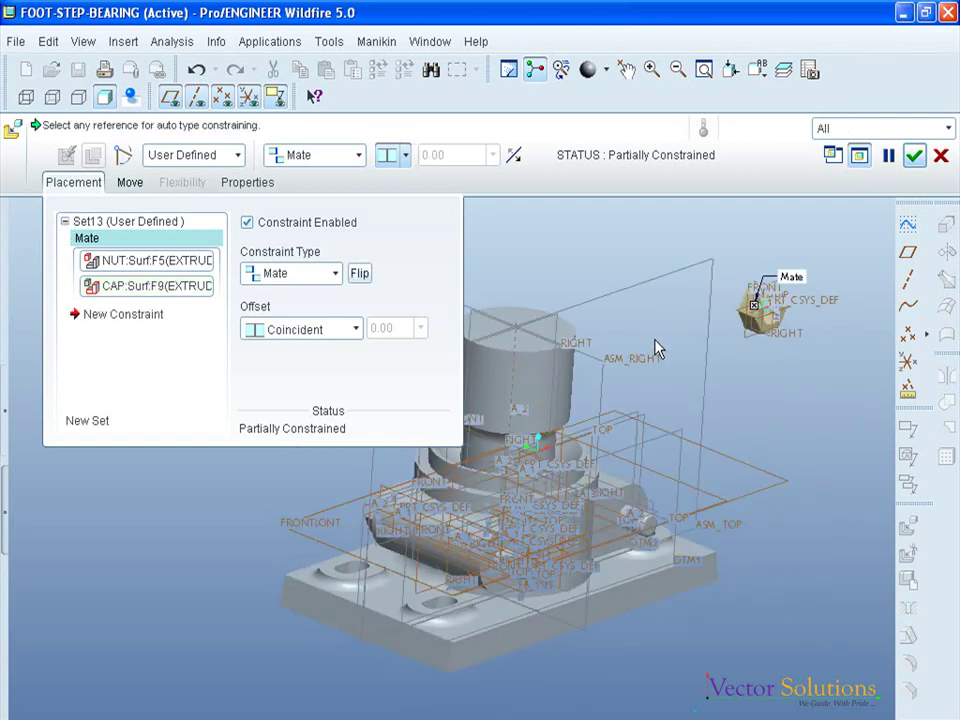
- Align the nut's A_1 axis with the bolt's A_1 axis and confirm placement
left_click(140, 316)
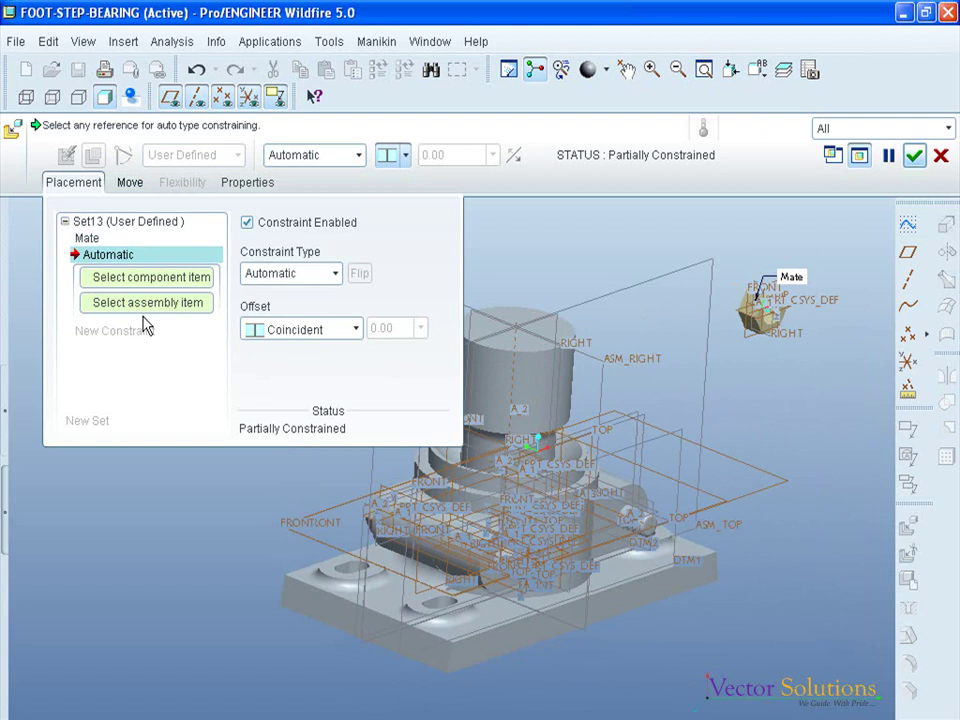
left_click(329, 276)
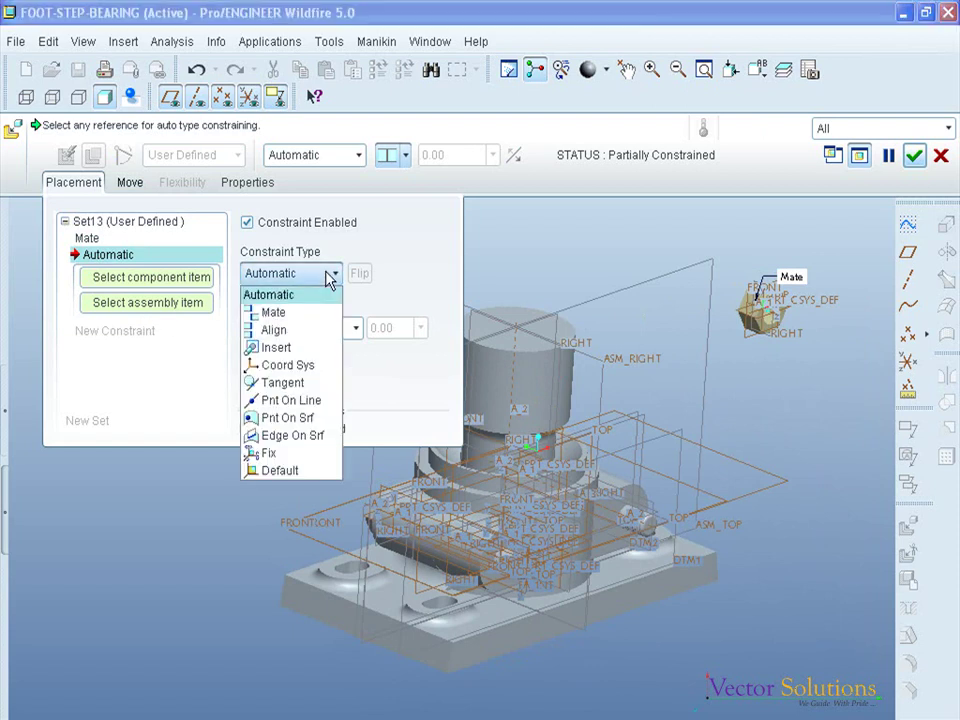
left_click(298, 340)
scroll(775, 295, "up", 2)
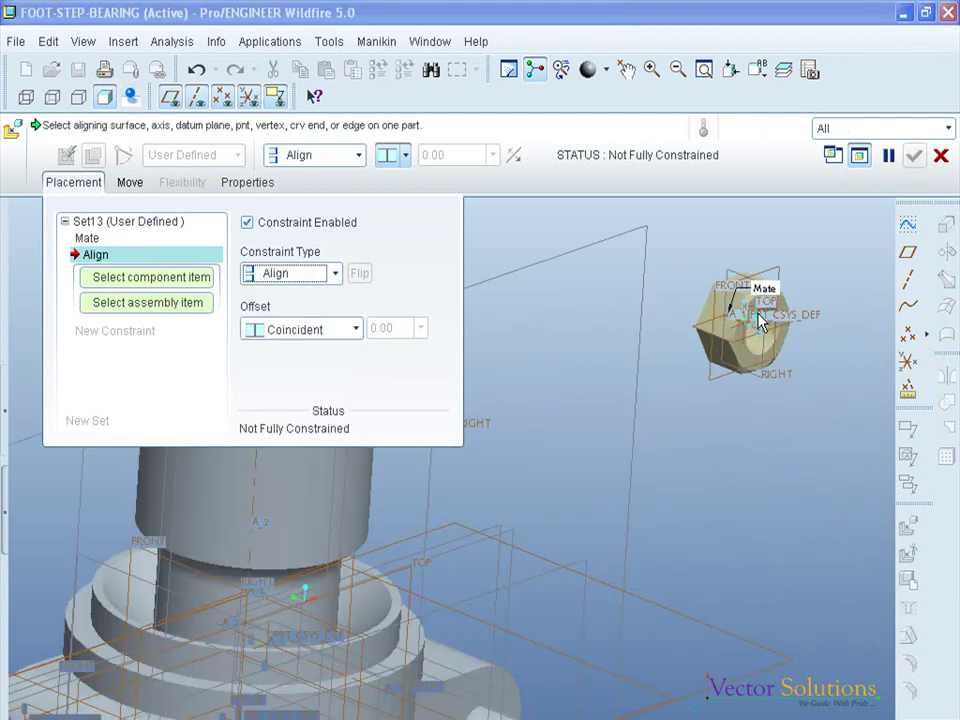
scroll(760, 310, "up", 2)
left_click(746, 341)
scroll(760, 305, "down", 5)
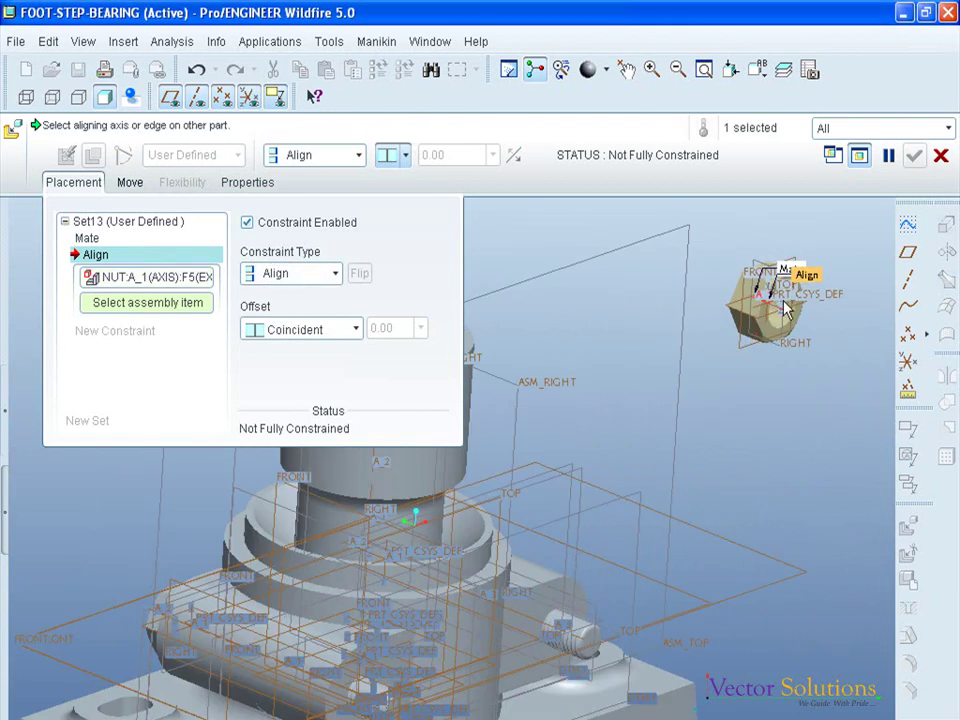
left_click(553, 627)
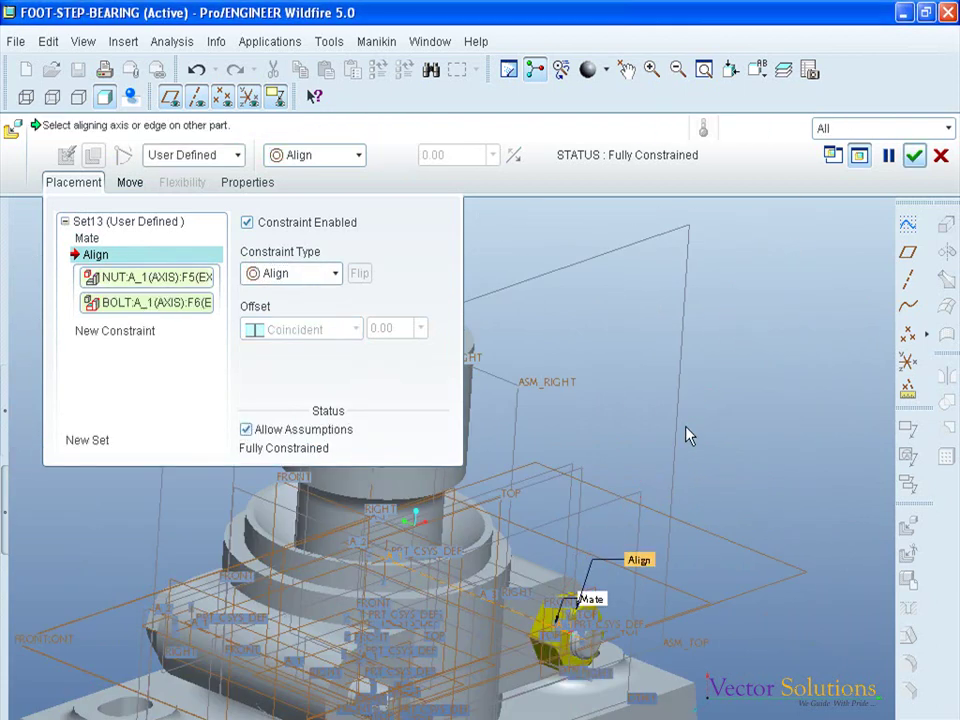
scroll(726, 367, "down", 3)
scroll(726, 367, "down", 1)
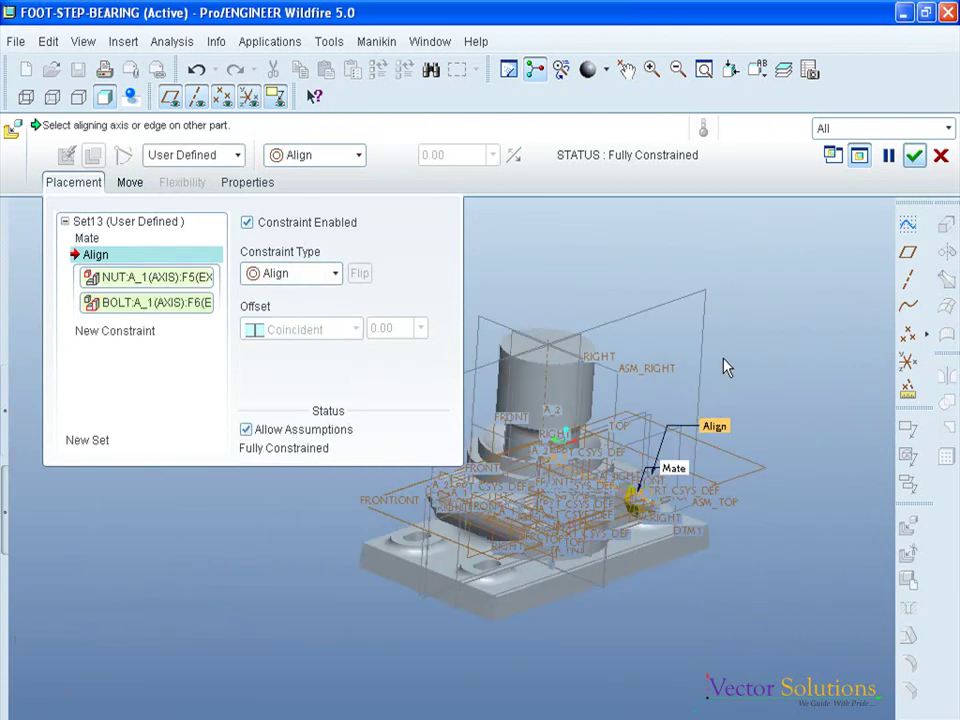
left_click(914, 155)
- View the assembly from above and start adding another part from file
middle_click_drag(716, 397, 688, 332)
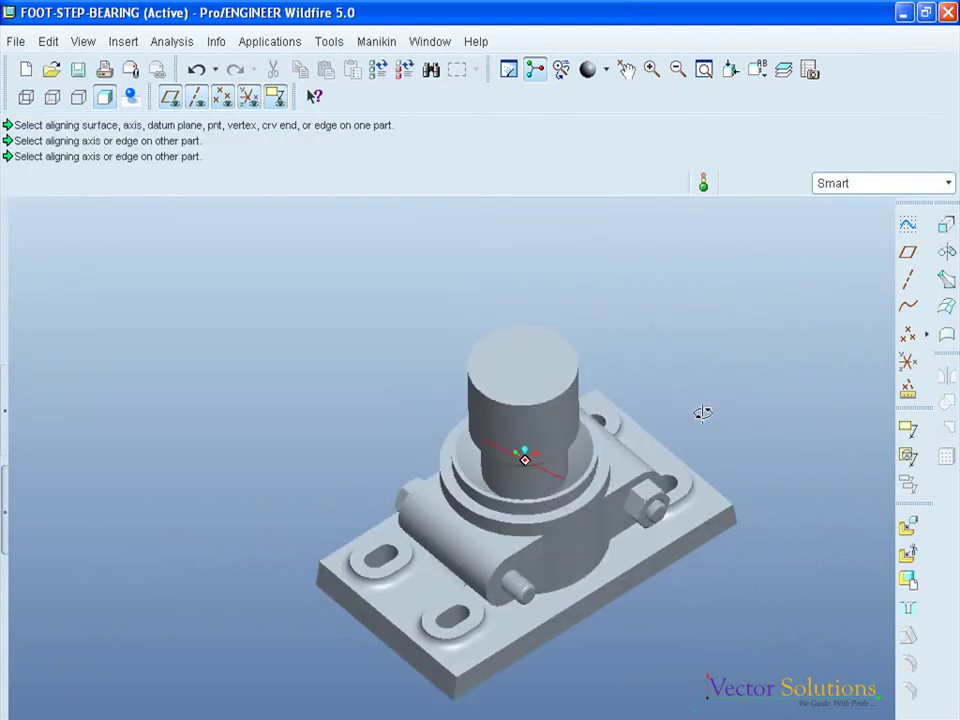
scroll(765, 377, "up", 2)
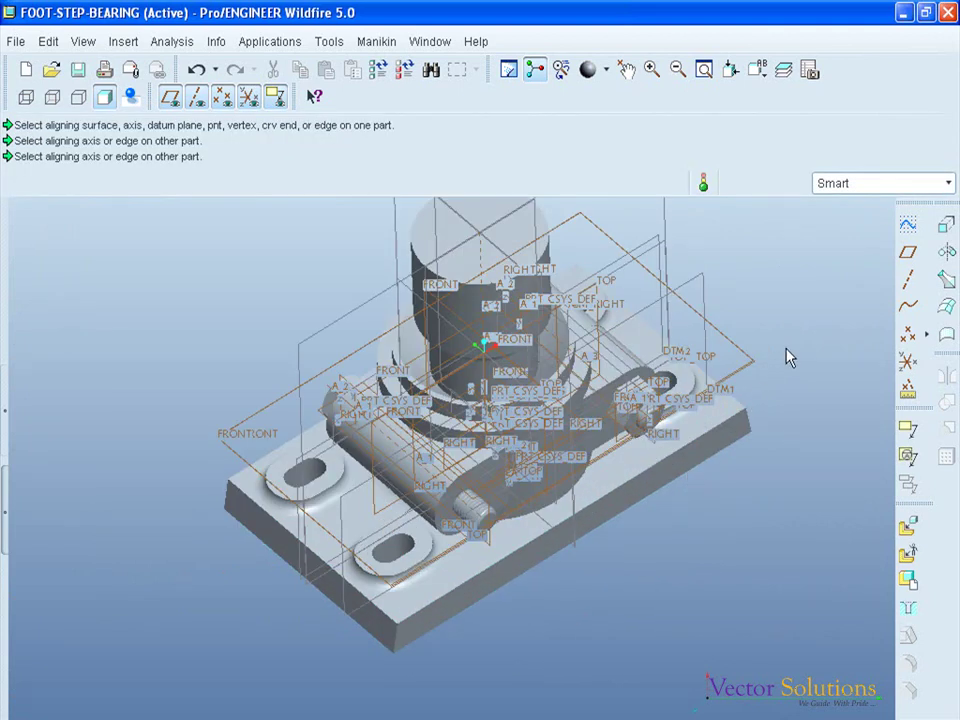
left_click(907, 527)
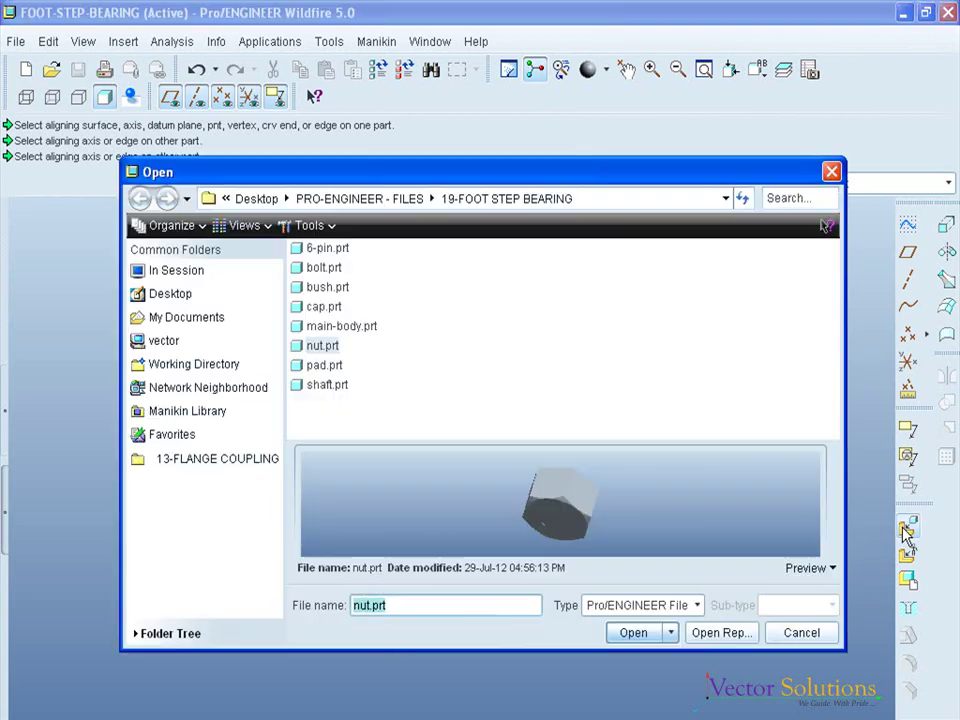
- Load nut.prt into the assembly
left_click(633, 631)
scroll(620, 517, "down", 3)
scroll(699, 266, "up", 2)
scroll(705, 282, "up", 3)
mouse_move(705, 282)
middle_mouse_down()
mouse_move(735, 364)
mouse_move(786, 403)
mouse_move(730, 402)
middle_mouse_up()
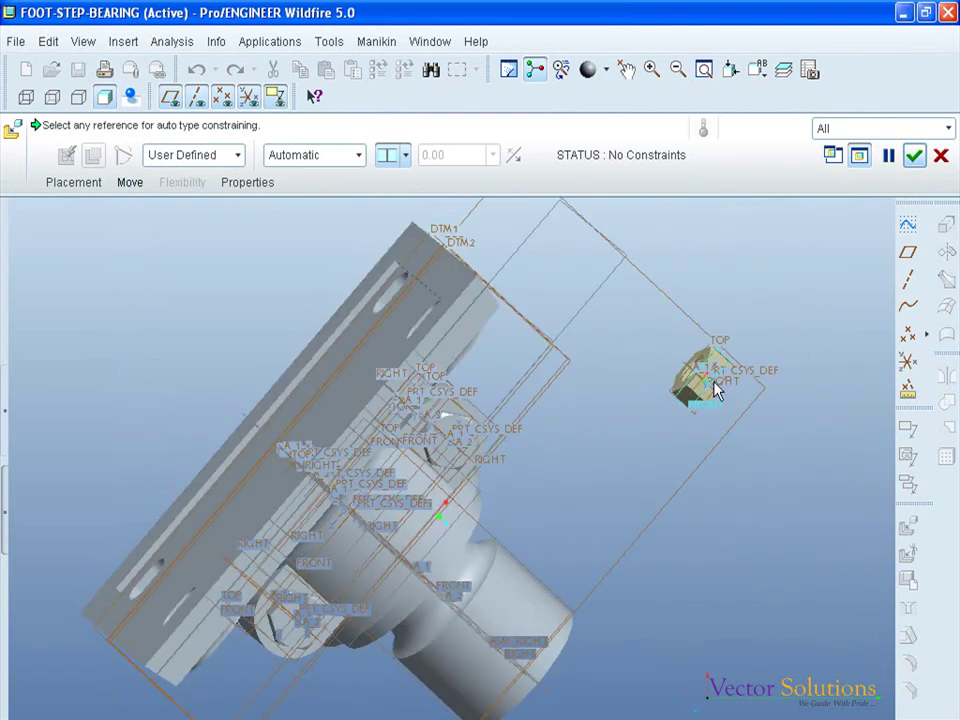
- Mate the nut's flat face against the cap surface
left_click(74, 183)
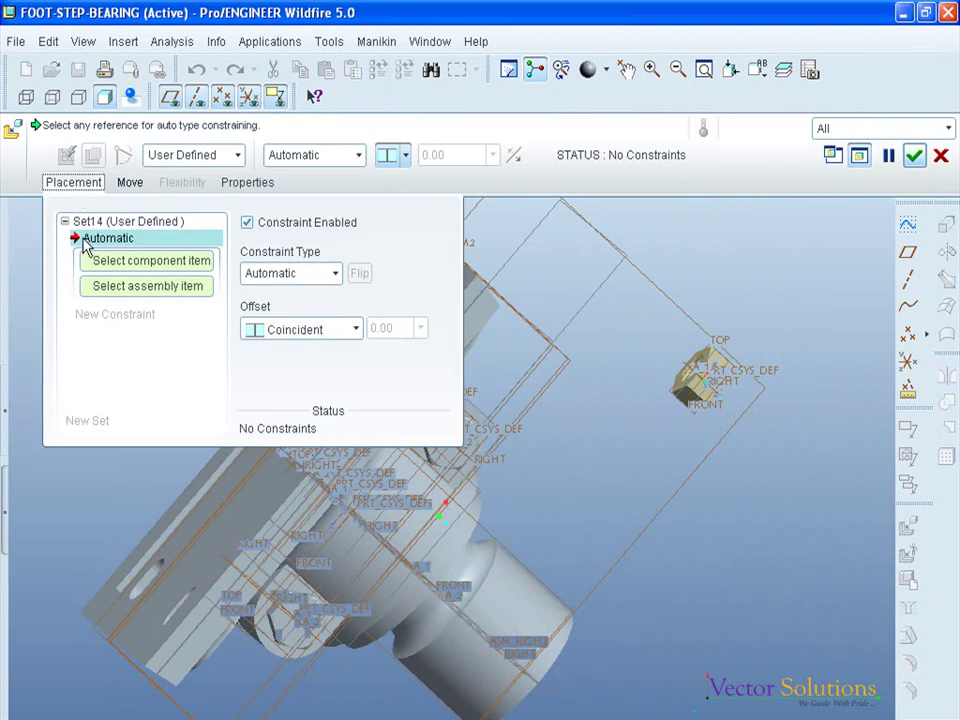
left_click(330, 276)
left_click(273, 312)
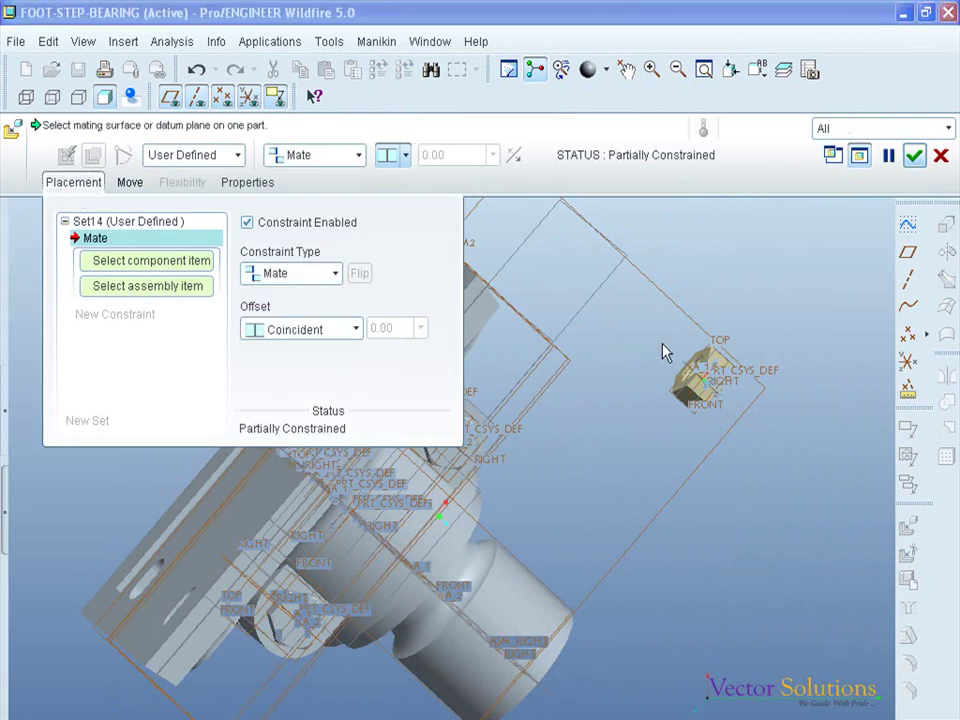
scroll(690, 400, "up", 3)
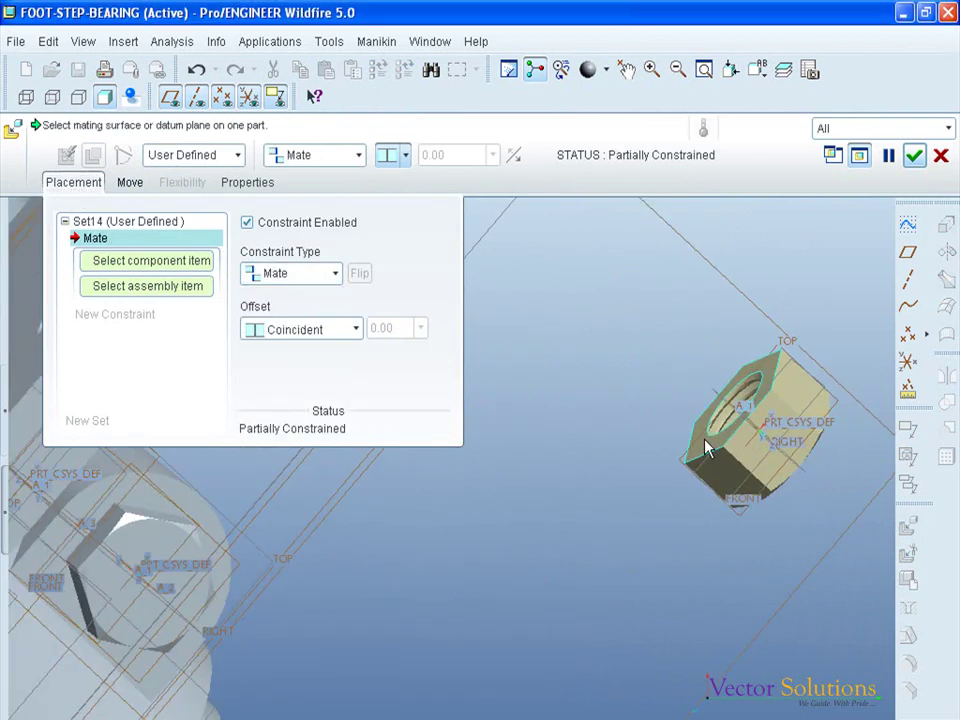
left_click(706, 449)
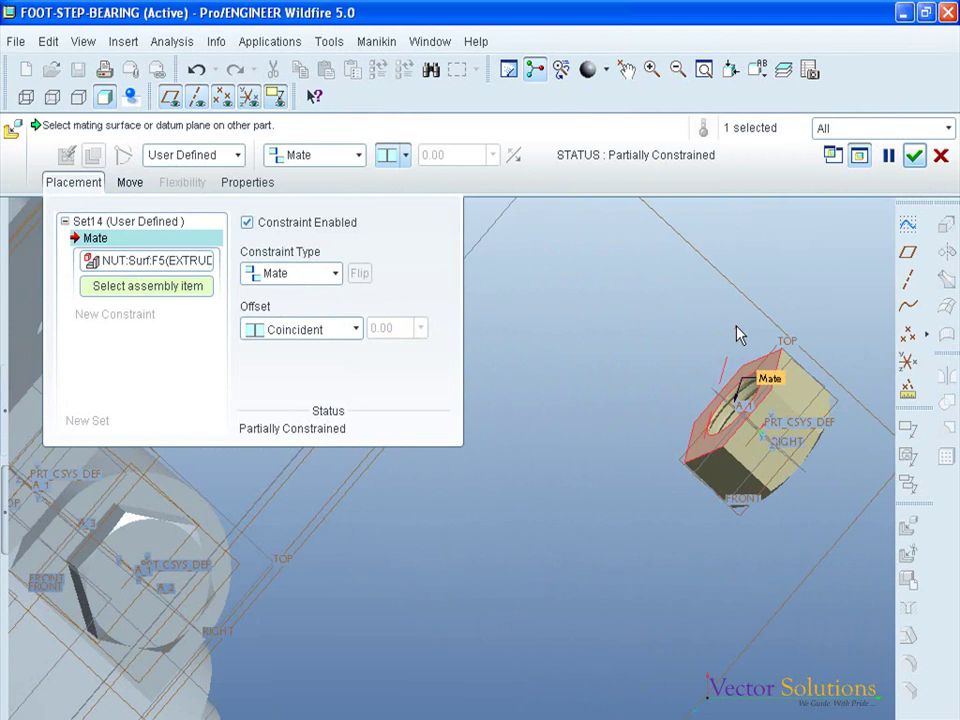
scroll(754, 332, "down", 5)
mouse_move(760, 400)
middle_mouse_down()
mouse_move(651, 430)
mouse_move(628, 339)
mouse_move(621, 364)
middle_mouse_up()
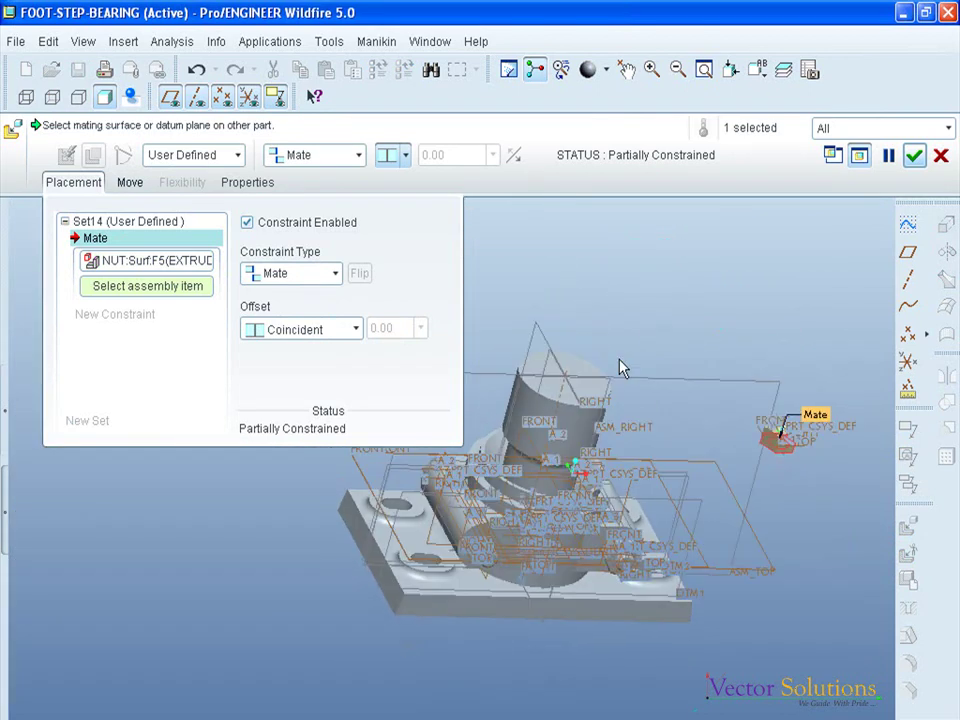
left_click(512, 548)
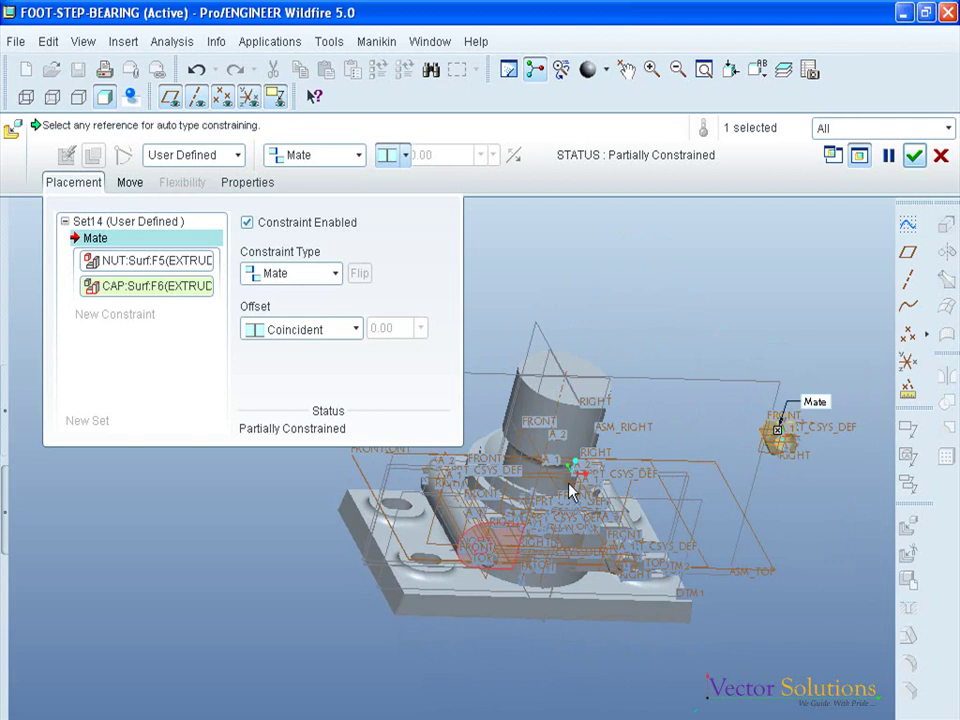
- Align the nut's central axis with the other bolt's axis and confirm placement
left_click(128, 314)
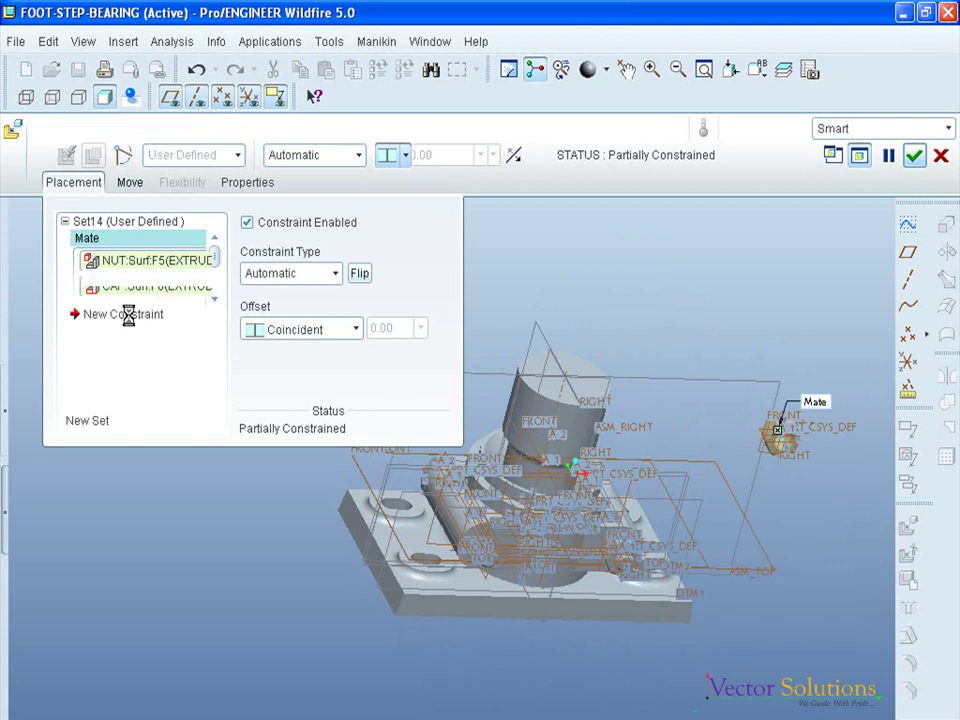
left_click(333, 274)
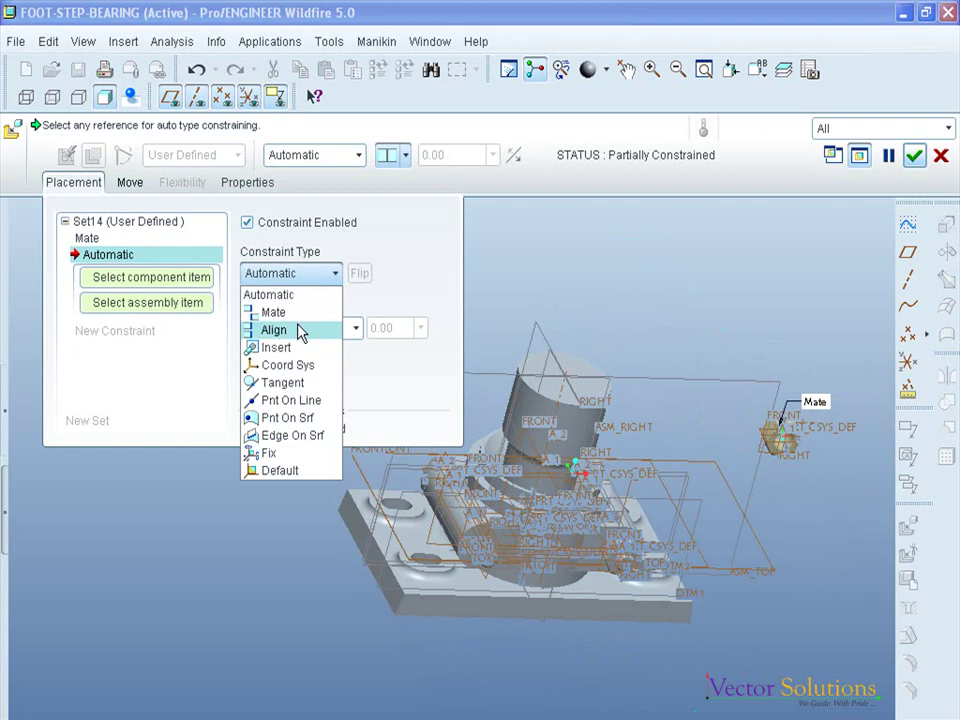
left_click(300, 331)
middle_click_drag(696, 482, 743, 476)
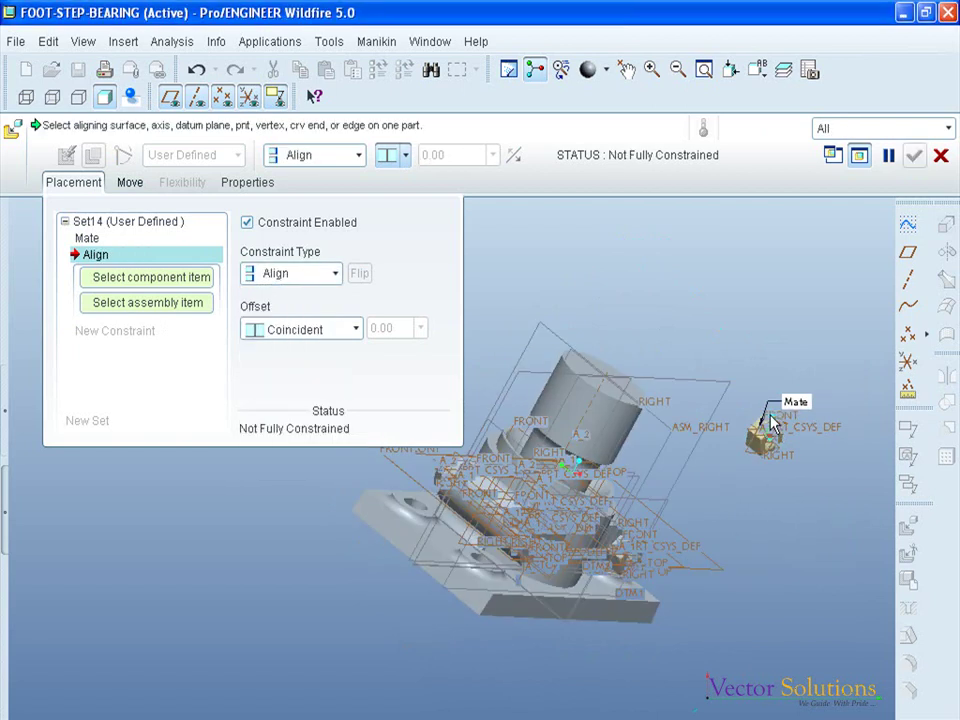
scroll(752, 466, "up", 5)
left_click(759, 444)
scroll(842, 328, "down", 5)
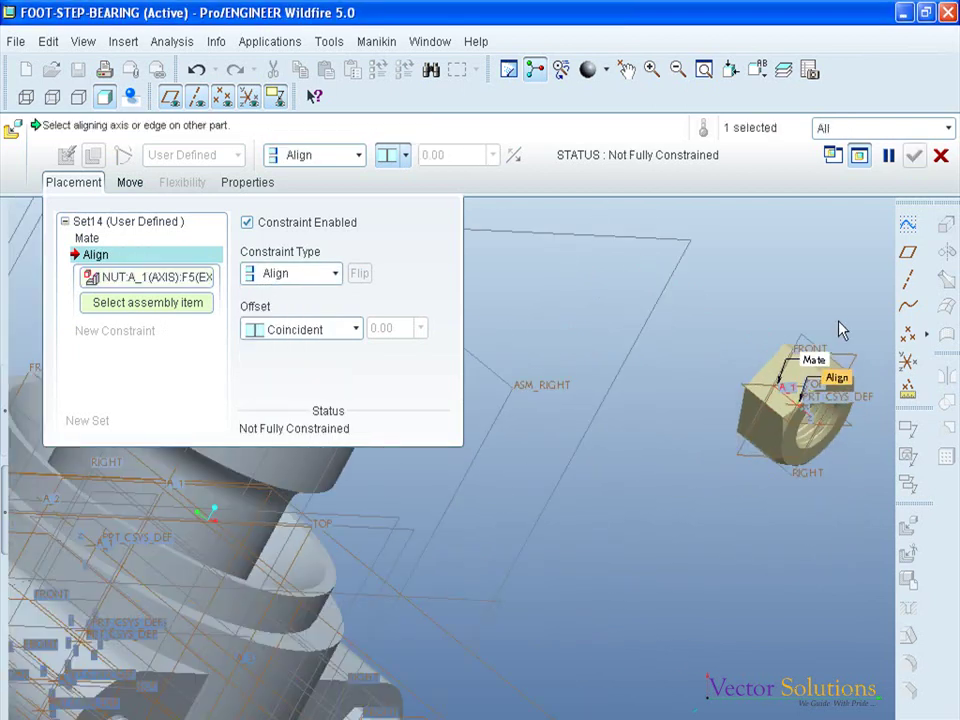
middle_click_drag(689, 481, 664, 504)
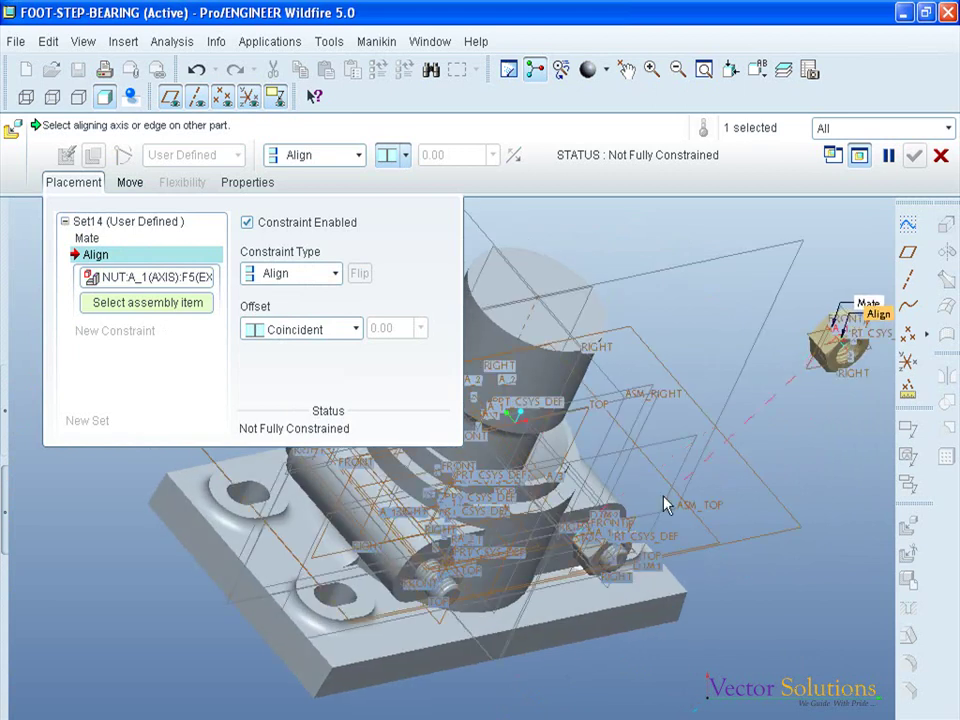
left_click(425, 569)
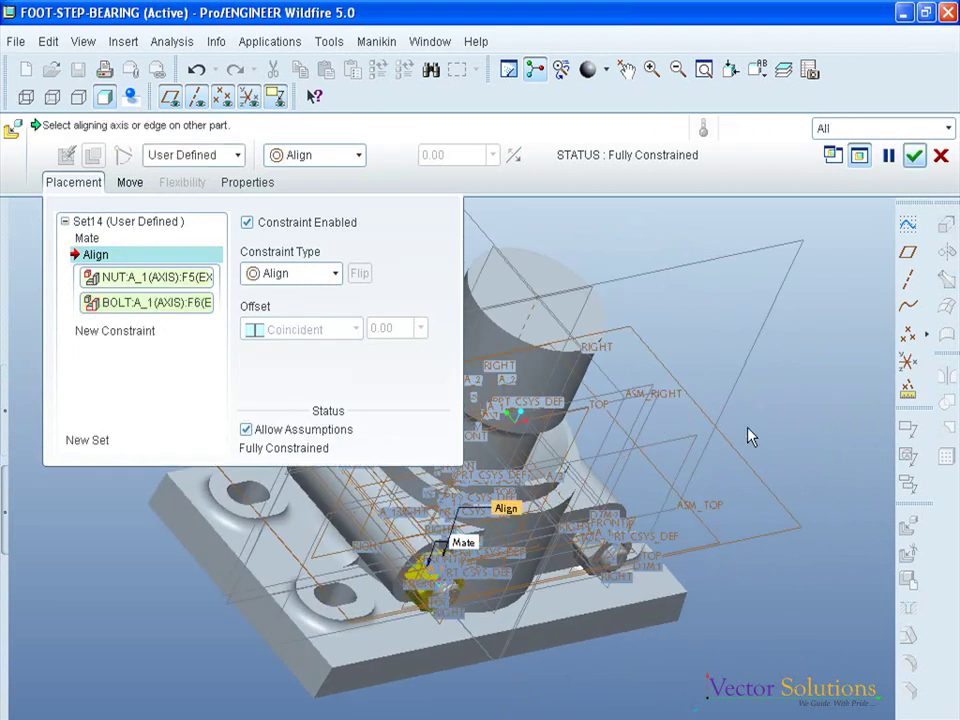
middle_click(838, 283)
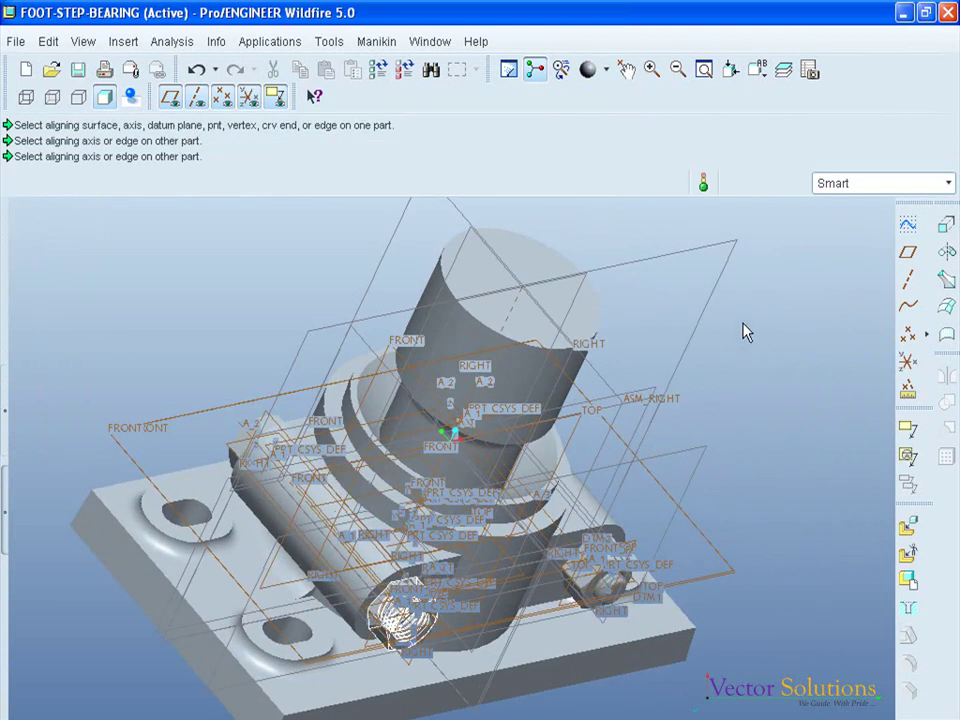
- Orbit, zoom and pan the assembly to inspect both fitted nuts
middle_click_drag(745, 333, 682, 317)
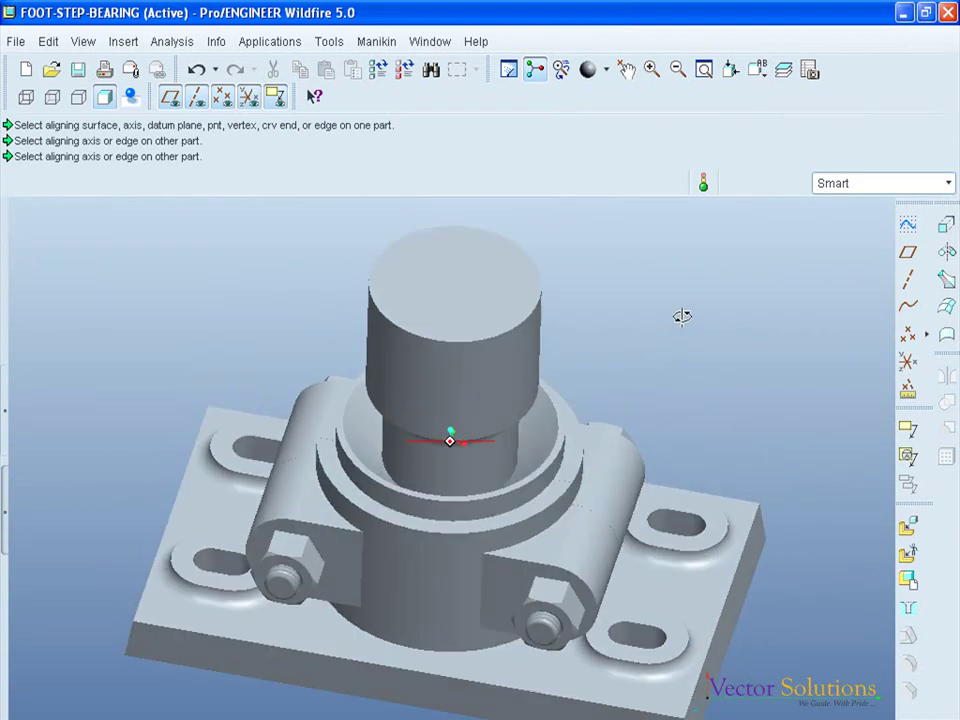
scroll(608, 317, "up", 3)
scroll(605, 327, "down", 5)
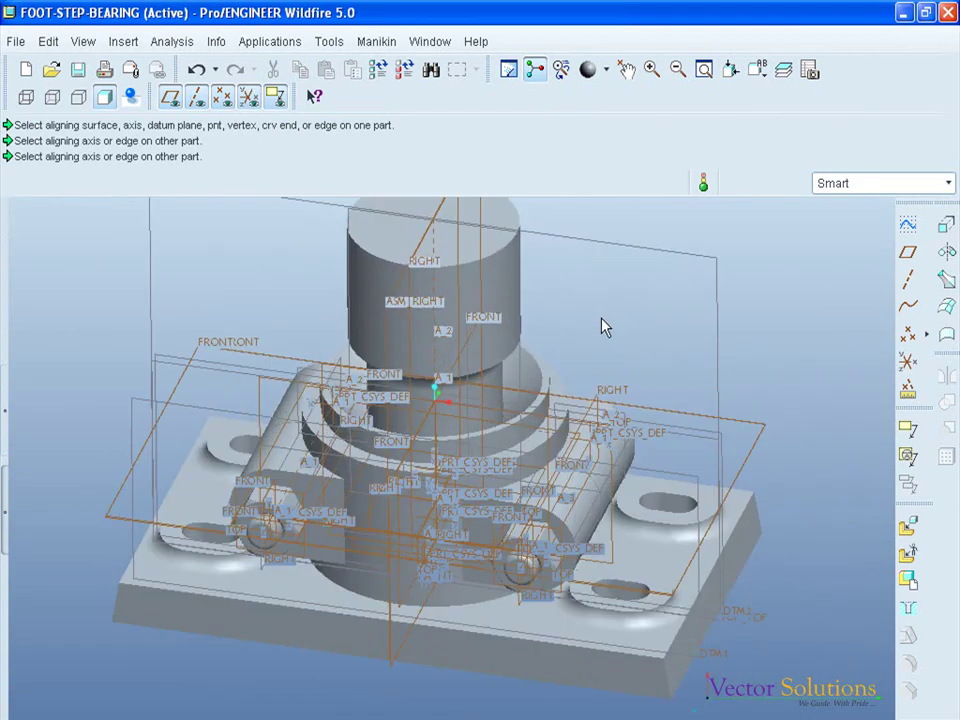
scroll(565, 284, "up", 1)
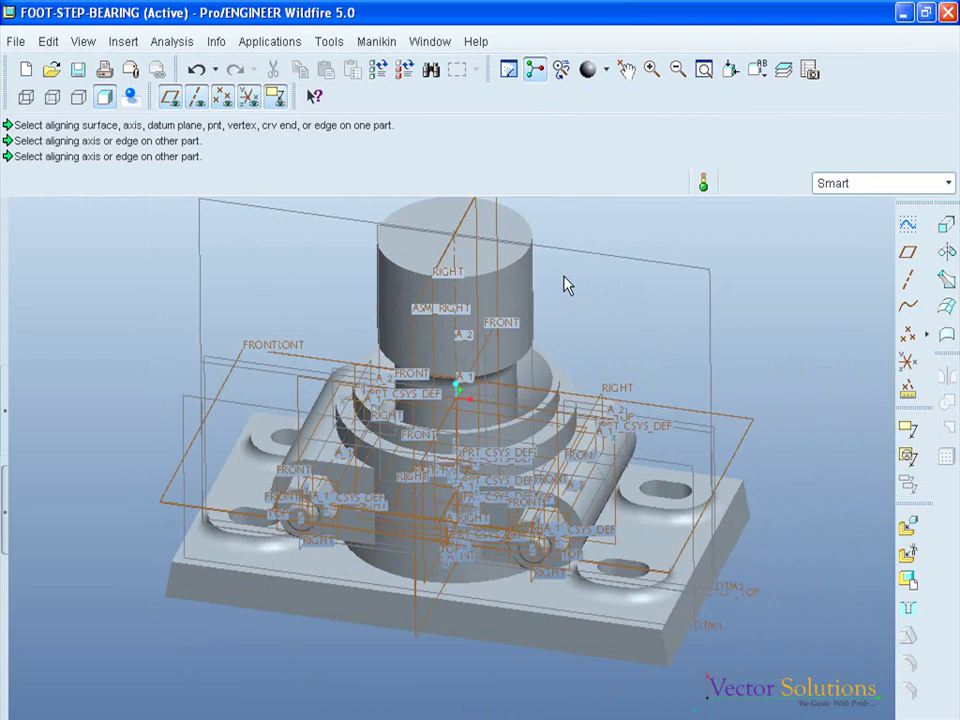
middle_click_drag(565, 284, 565, 306, "shift")
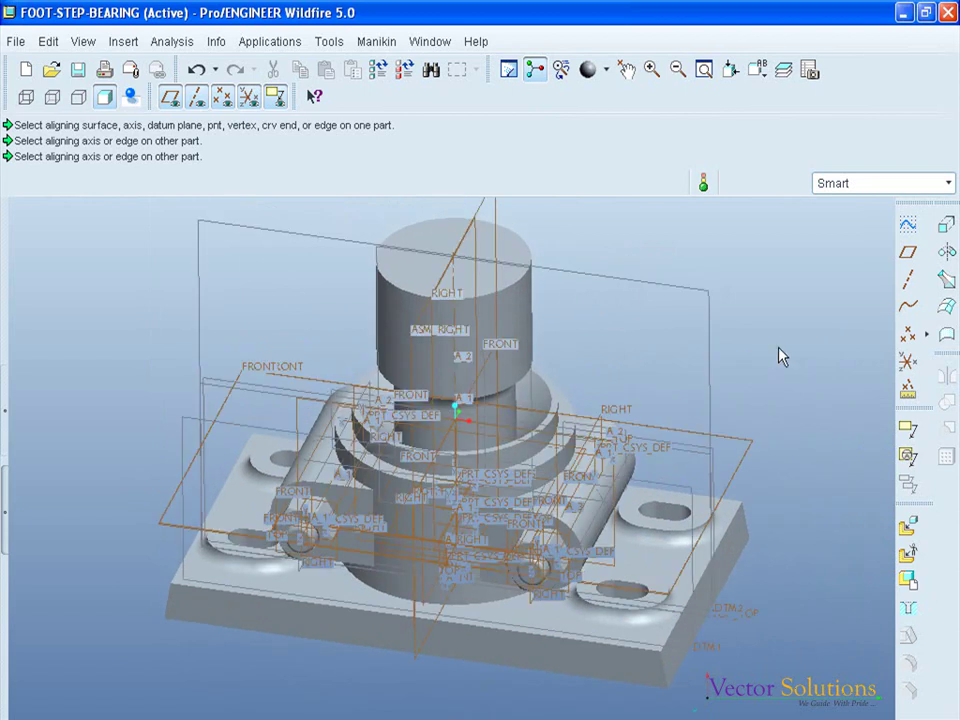
- Switch off the datum plane, axis, point, coordinate system, annotation and spin-center displays
left_click(170, 96)
left_click(196, 96)
left_click(222, 96)
left_click(248, 96)
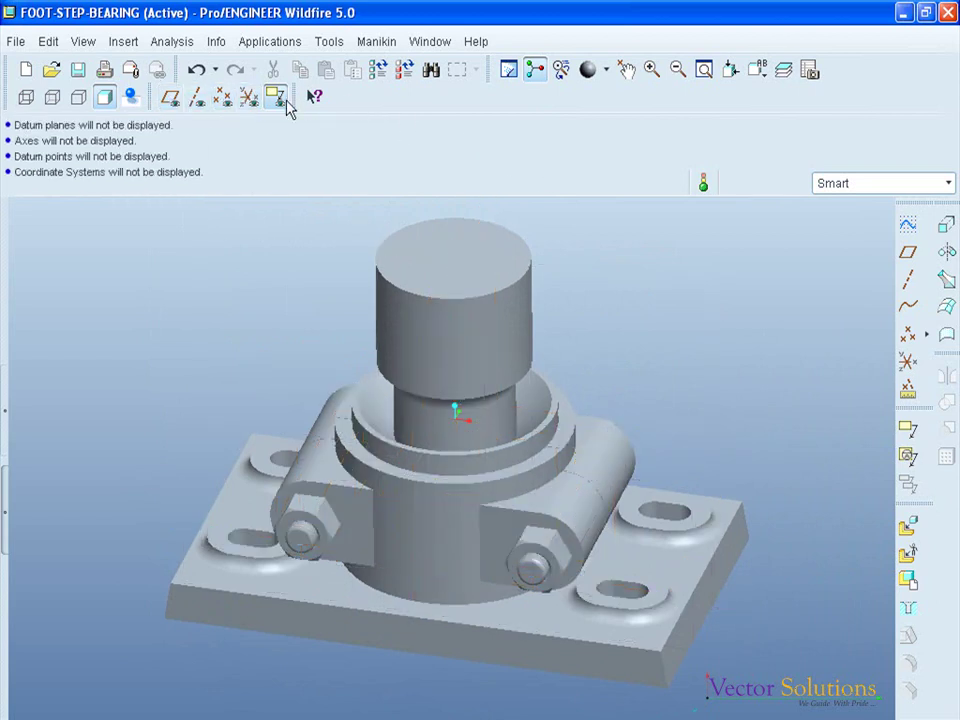
left_click(276, 96)
left_click(535, 69)
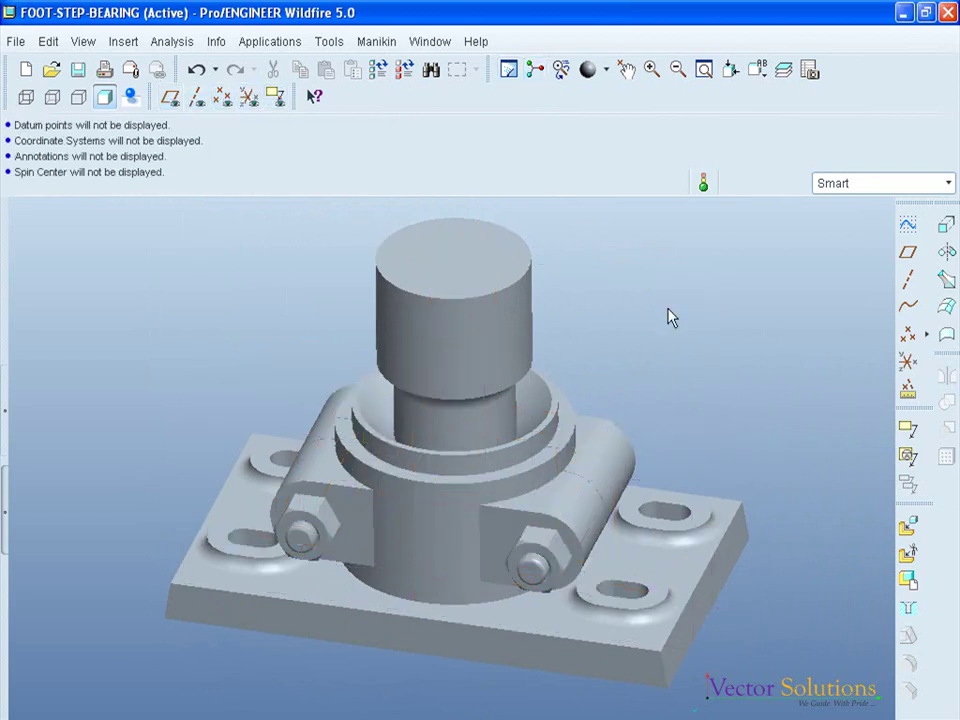